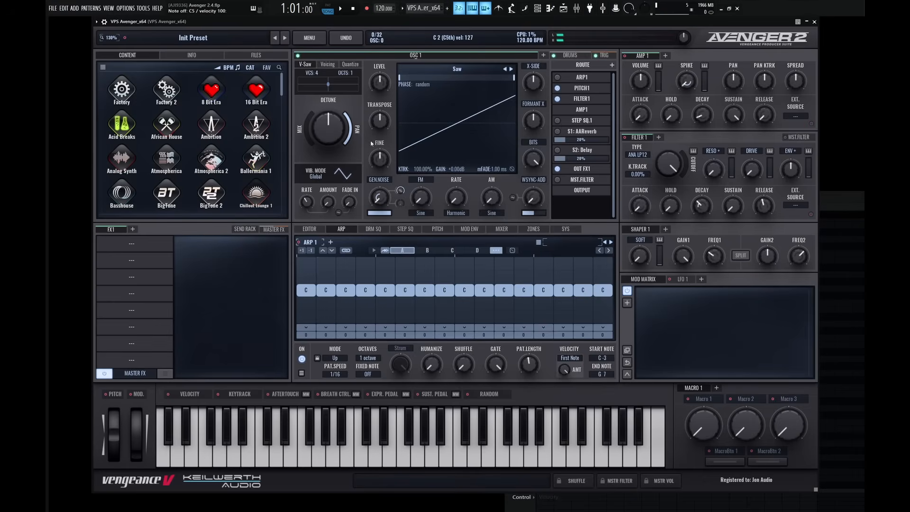
# Raise oscillator 1's V-Saw mix to 100% and route the oscillator through ARP1.
pyautogui.moveTo(309, 139); pyautogui.dragTo(309, 97)
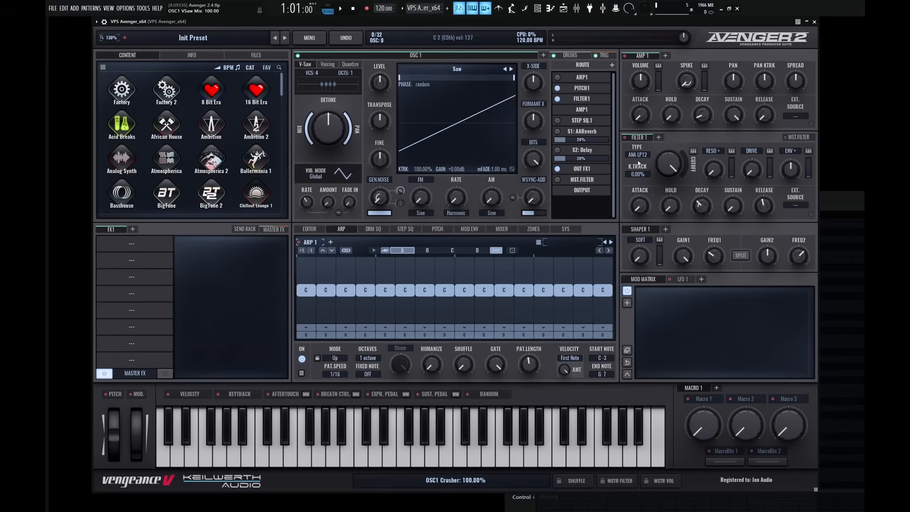
pyautogui.click(558, 78)
# Lower Filter 1's cutoff, raise its envelope amount past 50%, and switch the filter type to ANA LP24.
pyautogui.moveTo(670, 163); pyautogui.dragTo(679, 216)
pyautogui.moveTo(791, 169); pyautogui.dragTo(796, 150)
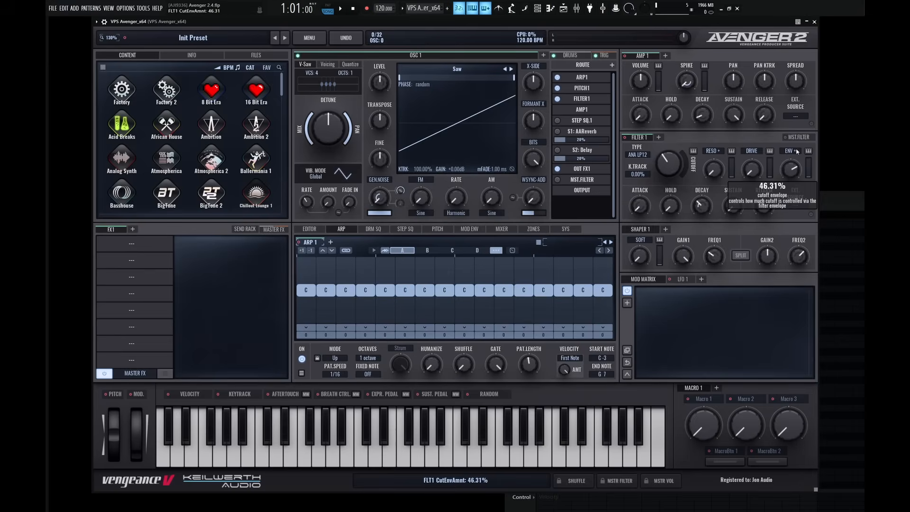
pyautogui.moveTo(674, 166); pyautogui.dragTo(674, 179)
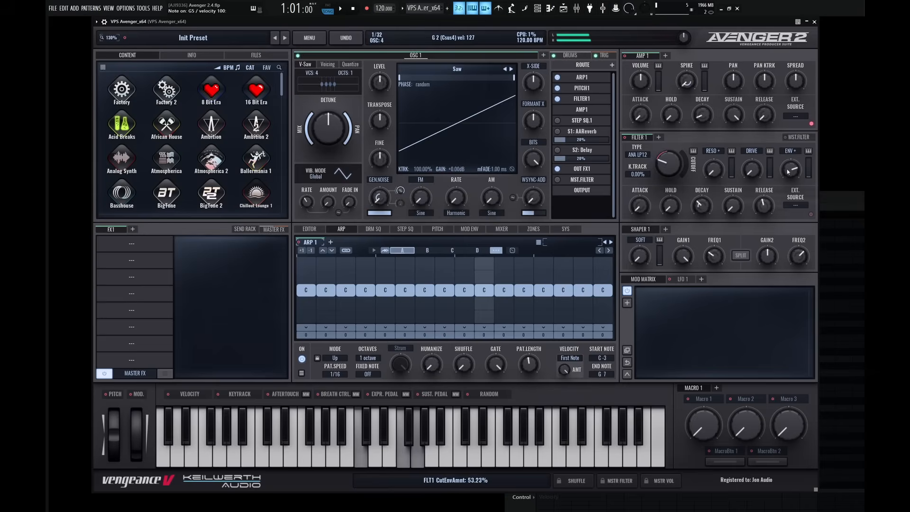
pyautogui.moveTo(792, 170); pyautogui.dragTo(792, 167)
pyautogui.scroll(-1, 648, 157)
pyautogui.scroll(-1, 647, 156)
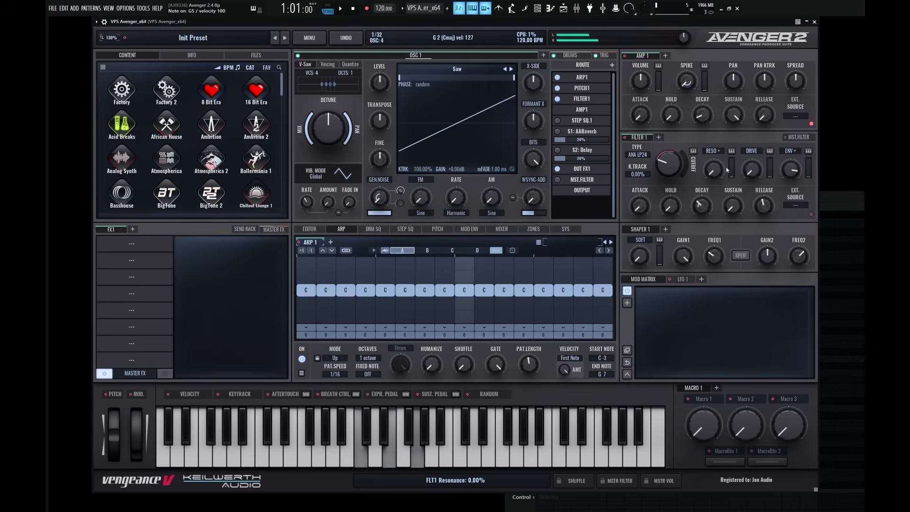
pyautogui.moveTo(761, 173)
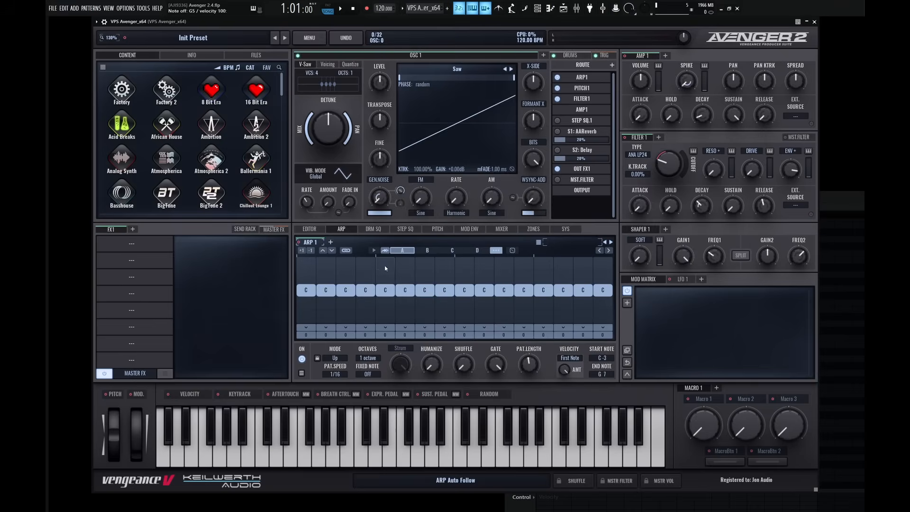
# Open the piano roll and draw a four-bar C major chord with the notes C5, E5 and G5.
pyautogui.press('F7')
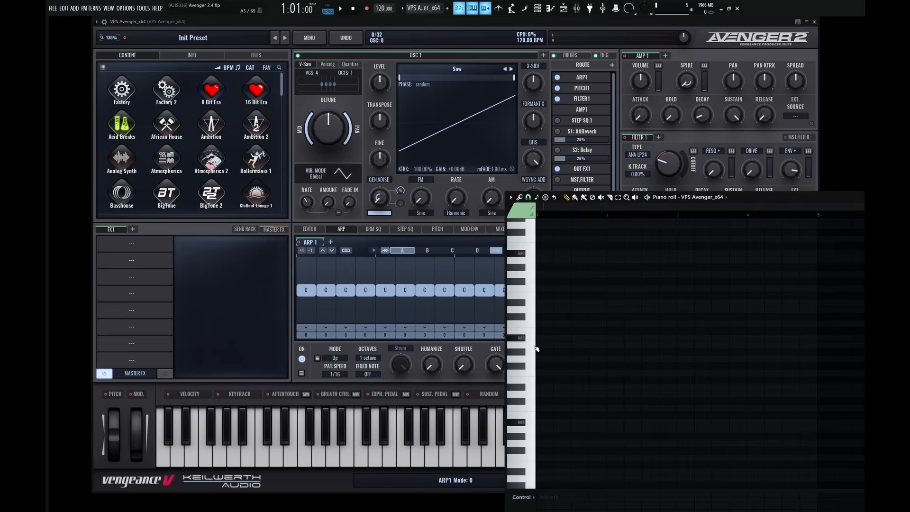
pyautogui.press('z')
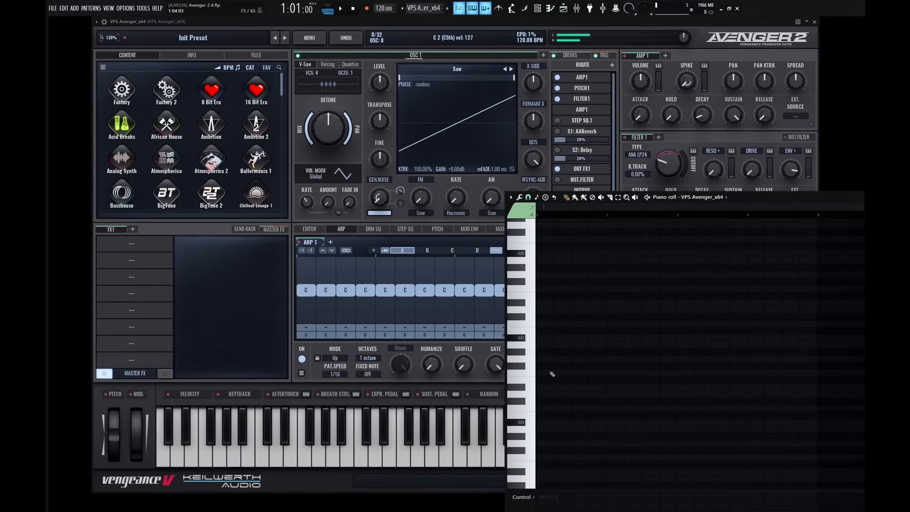
pyautogui.click(542, 408)
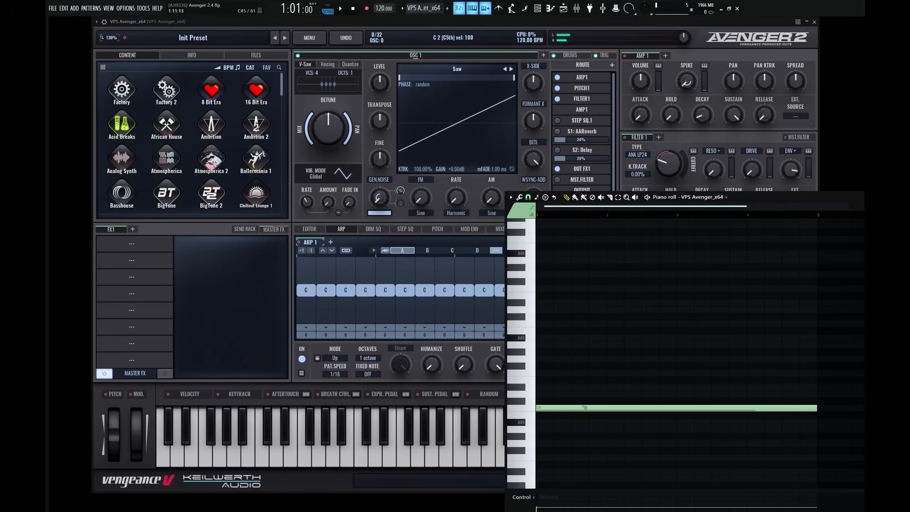
pyautogui.click(565, 380)
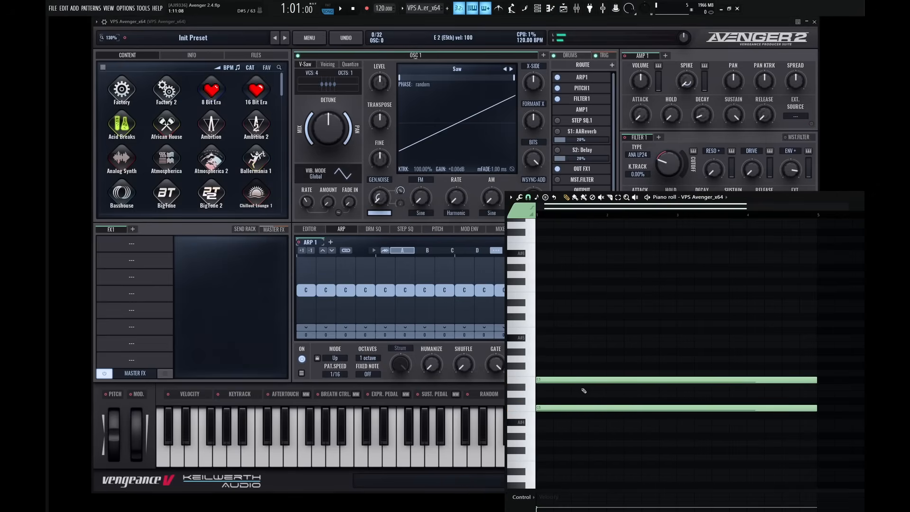
pyautogui.click(577, 359)
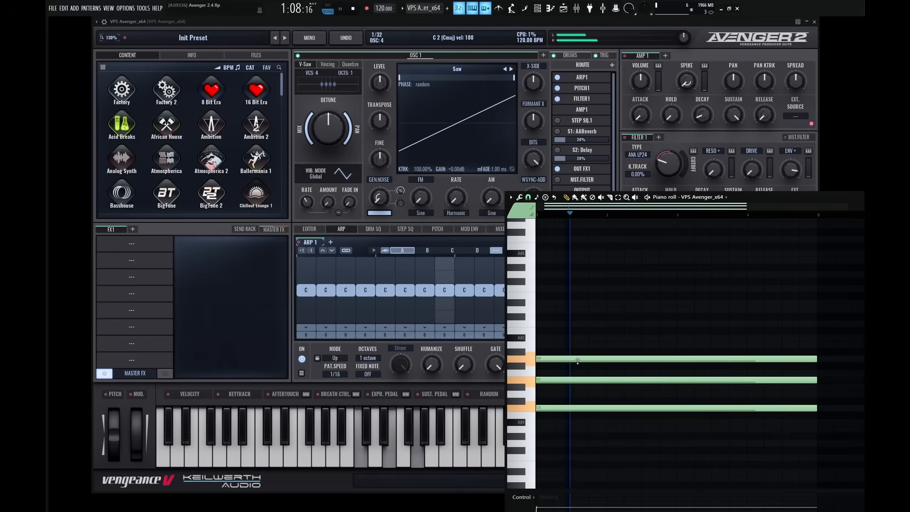
# Set the ARP 1 pattern speed to 1/8 and play the chord back.
pyautogui.click(336, 374)
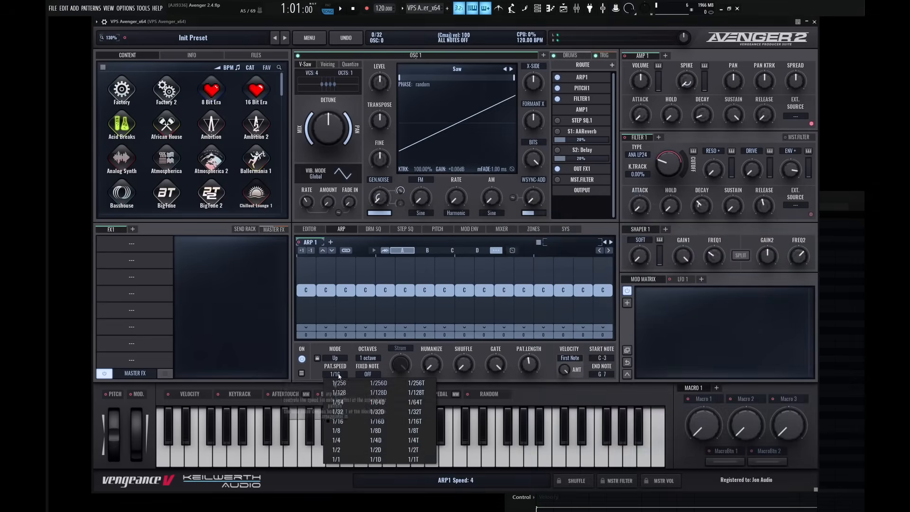
pyautogui.click(336, 431)
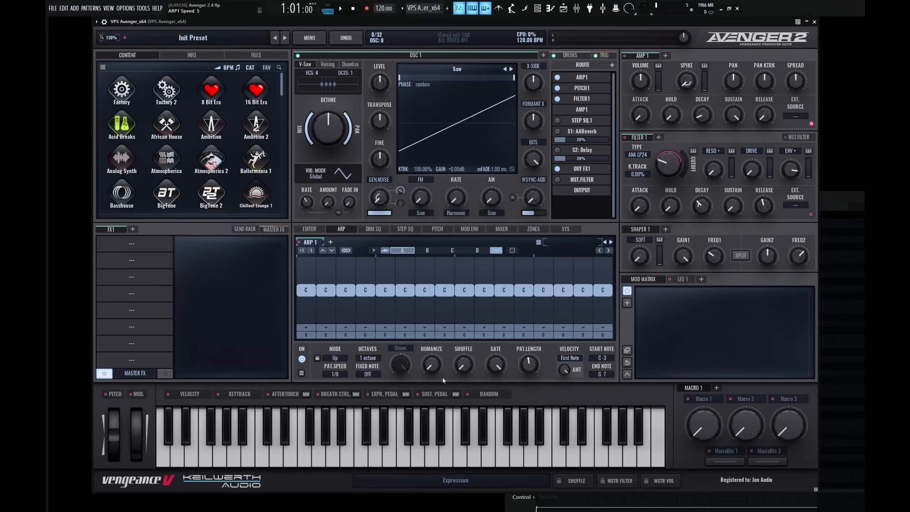
pyautogui.press('space')
pyautogui.press('F7')
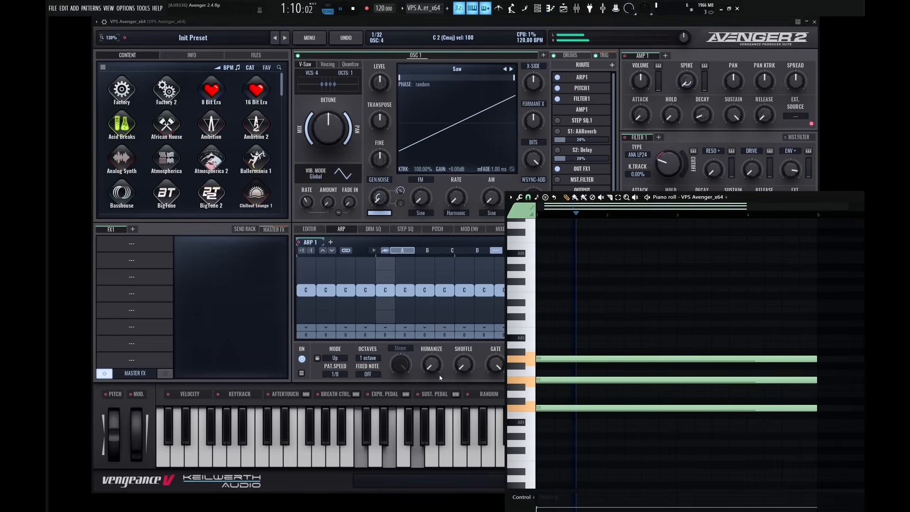
pyautogui.press('space')
# Set the ARP 1 pattern speed to 1/4 and audition it with the chord.
pyautogui.click(335, 374)
pyautogui.click(338, 440)
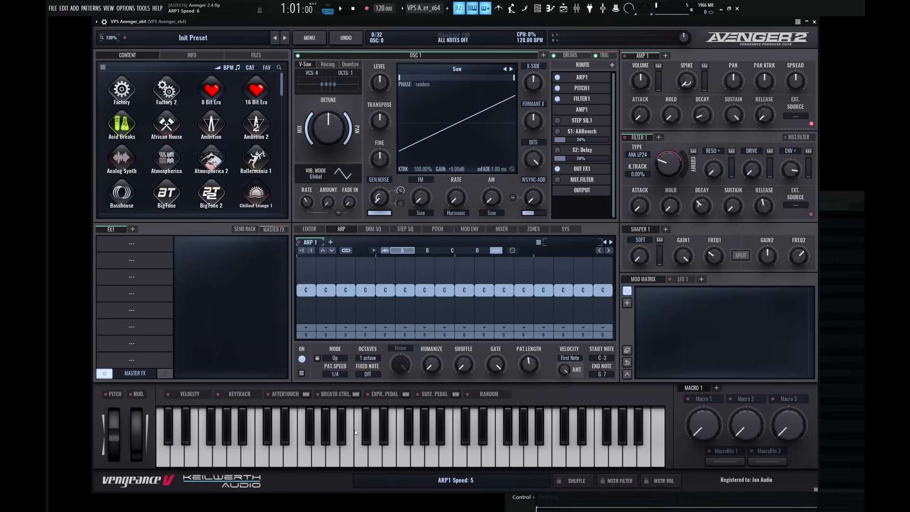
pyautogui.press('space')
pyautogui.press('F7')
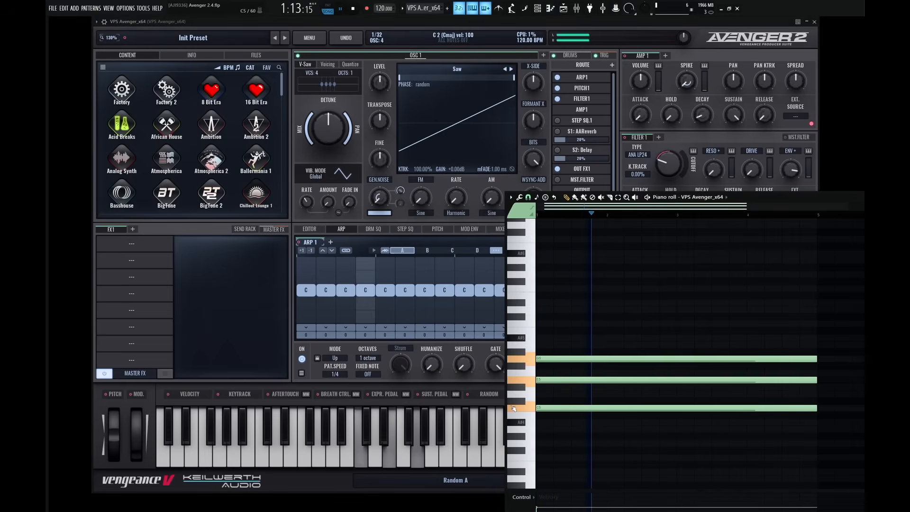
pyautogui.press('space')
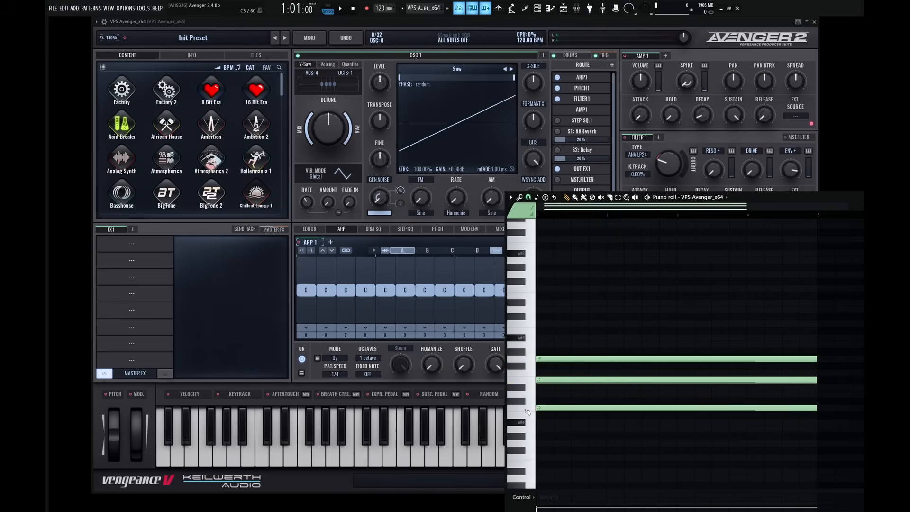
# Change the arpeggiator mode to Down and audition the chord.
pyautogui.click(529, 408)
pyautogui.moveTo(531, 409); pyautogui.dragTo(534, 359)
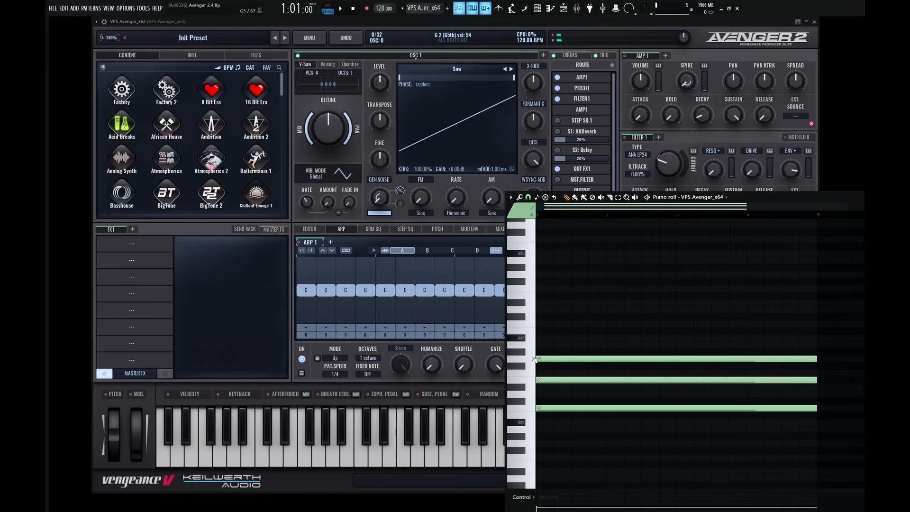
pyautogui.click(336, 359)
pyautogui.click(337, 360)
pyautogui.click(344, 375)
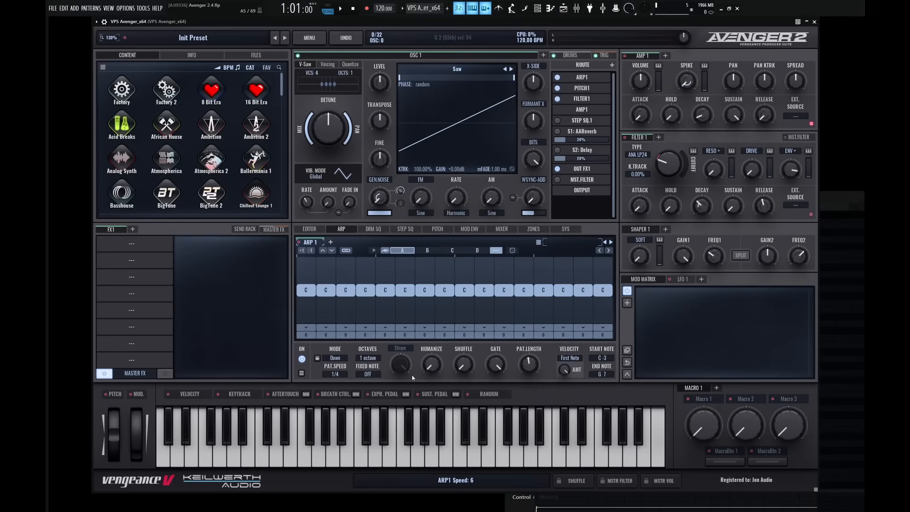
pyautogui.press('space')
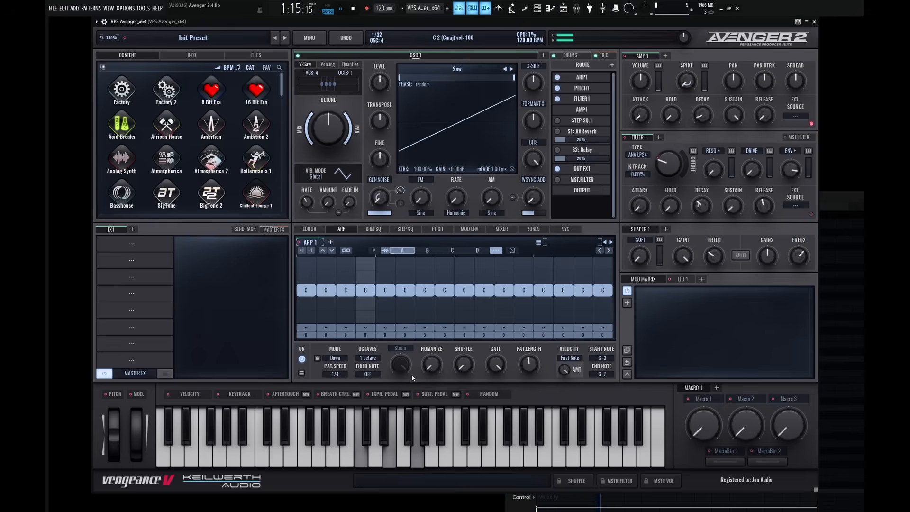
pyautogui.press('space')
# Change the arpeggiator mode to Alternate and audition the chord.
pyautogui.click(335, 358)
pyautogui.click(343, 385)
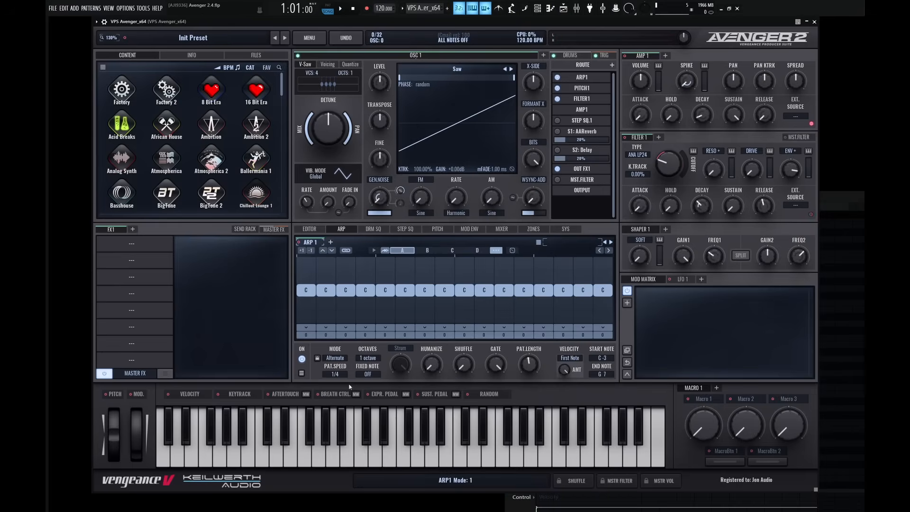
pyautogui.press('space')
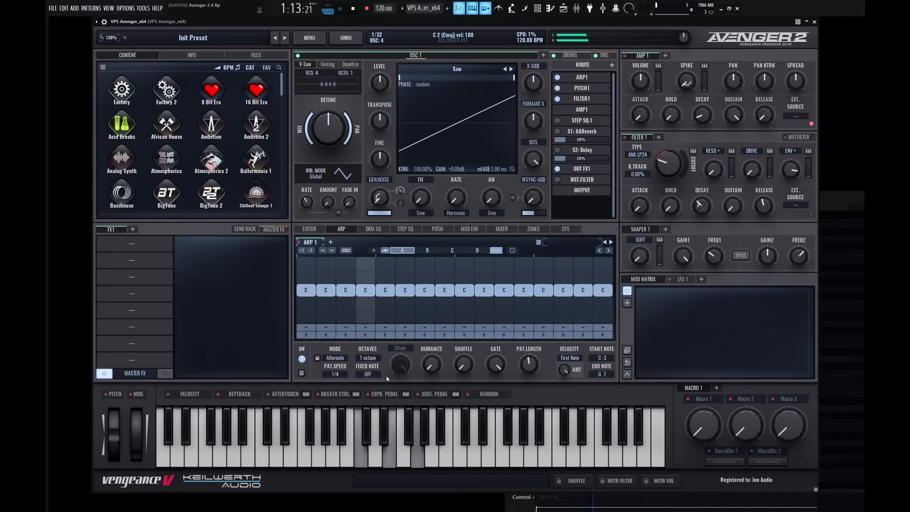
pyautogui.press('space')
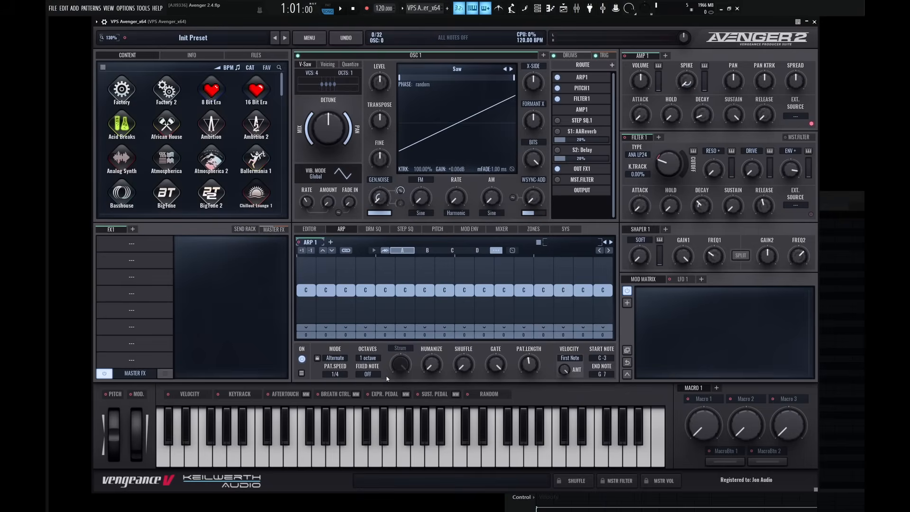
# Raise the pitch of the first arpeggiator step, audition it, and return the step to its original pitch.
pyautogui.moveTo(307, 293); pyautogui.dragTo(311, 280)
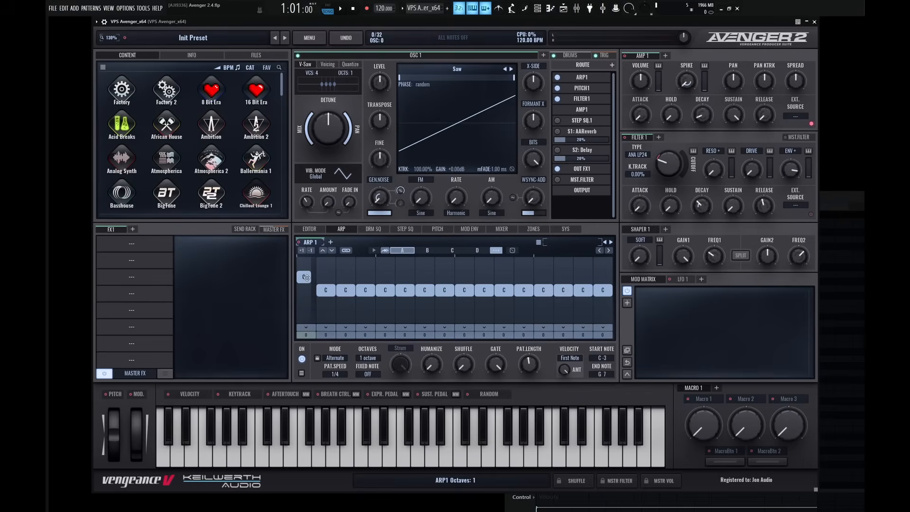
pyautogui.press('space')
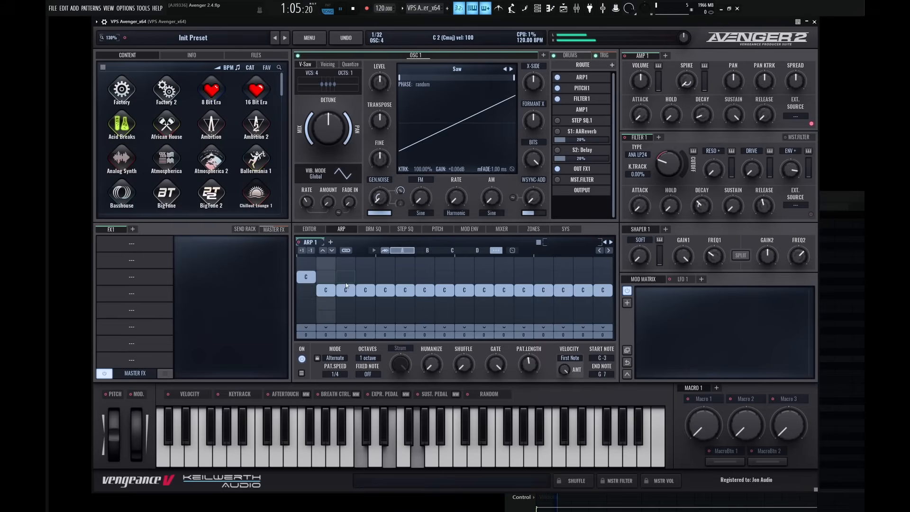
pyautogui.press('space')
pyautogui.moveTo(307, 277); pyautogui.dragTo(325, 328)
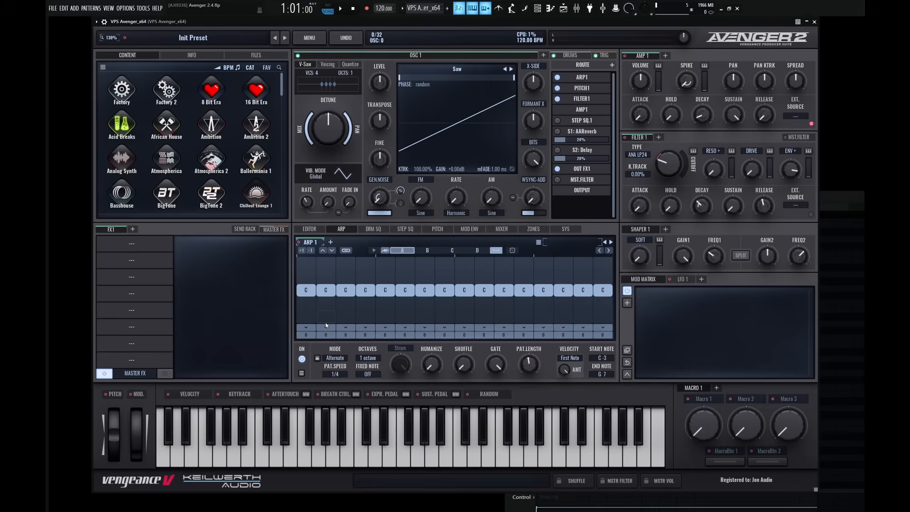
# Switch the arpeggiator mode to Custom and set the pattern length to 8 steps.
pyautogui.click(335, 358)
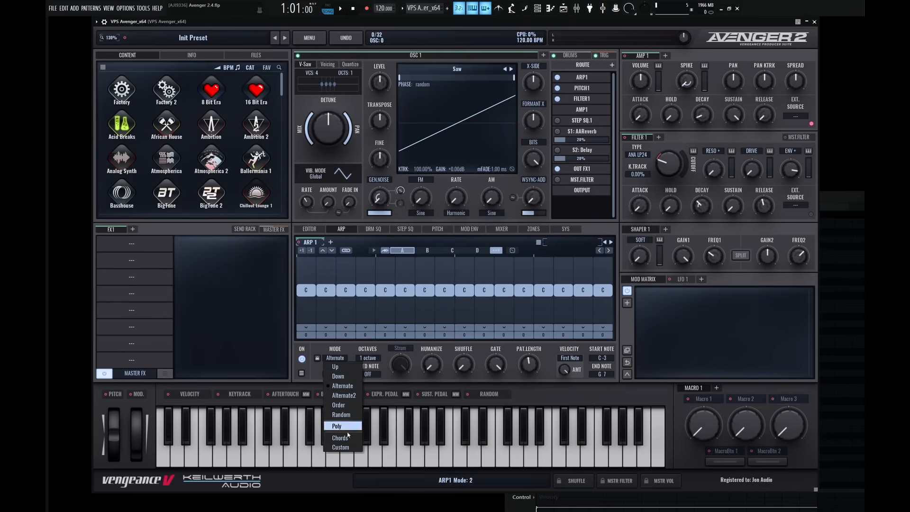
pyautogui.click(346, 445)
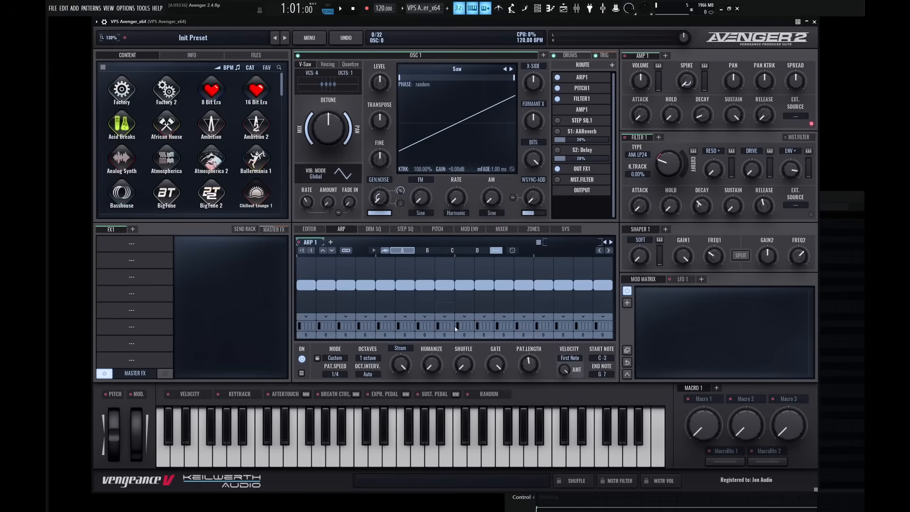
pyautogui.moveTo(530, 343); pyautogui.dragTo(530, 386)
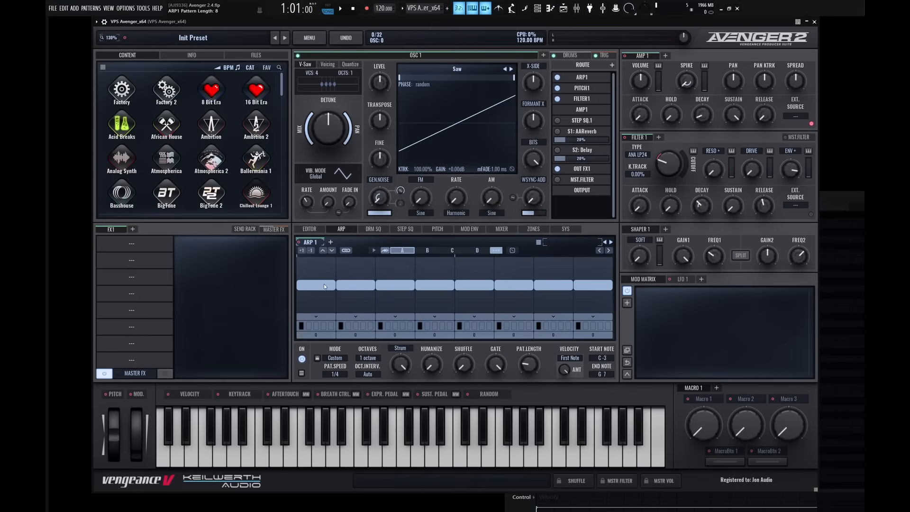
# Play back the custom arpeggiator pattern and inspect the note selectors of its first two steps.
pyautogui.moveTo(325, 287)
pyautogui.mouseDown()
pyautogui.moveTo(326, 277)
pyautogui.moveTo(322, 294)
pyautogui.moveTo(327, 285)
pyautogui.mouseUp()
pyautogui.press('space')
pyautogui.press('space')
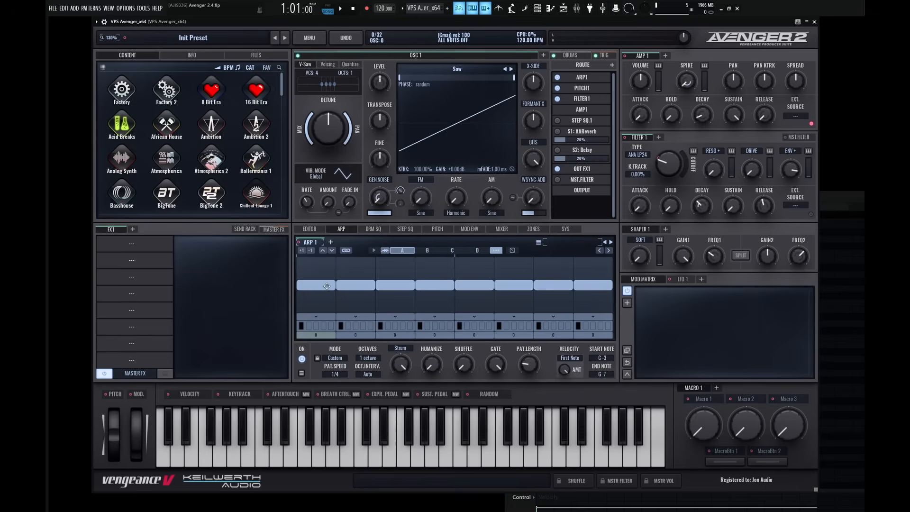
pyautogui.moveTo(325, 326); pyautogui.dragTo(346, 326)
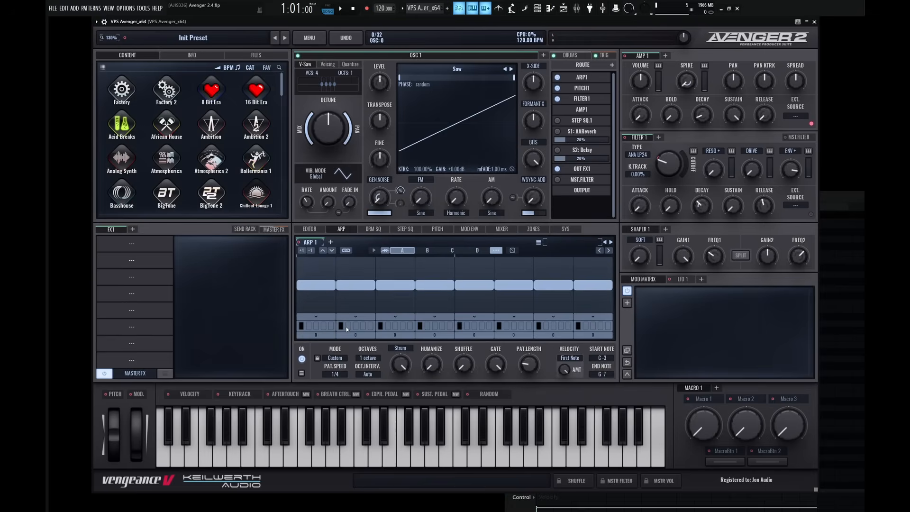
# Examine the ratchet options and the note-selection settings of the first arpeggiator step without changing them.
pyautogui.click(328, 318)
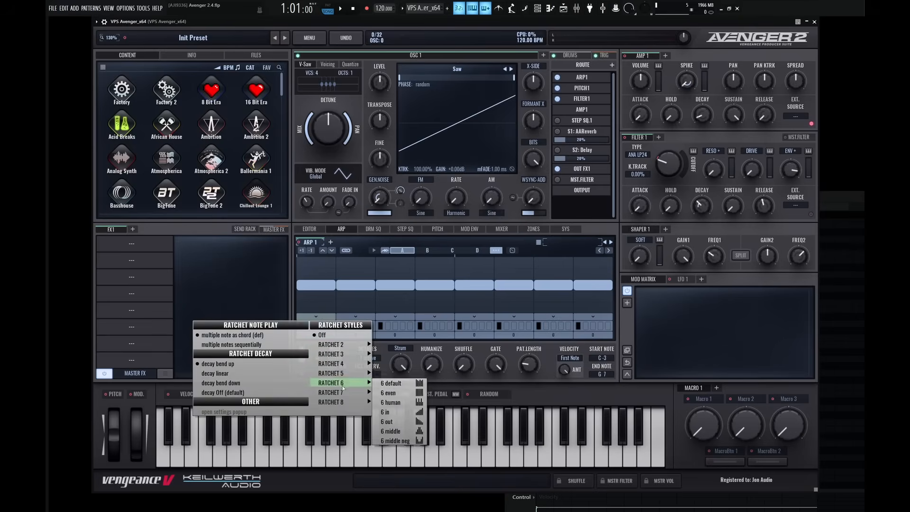
pyautogui.moveTo(360, 345)
pyautogui.click(479, 352)
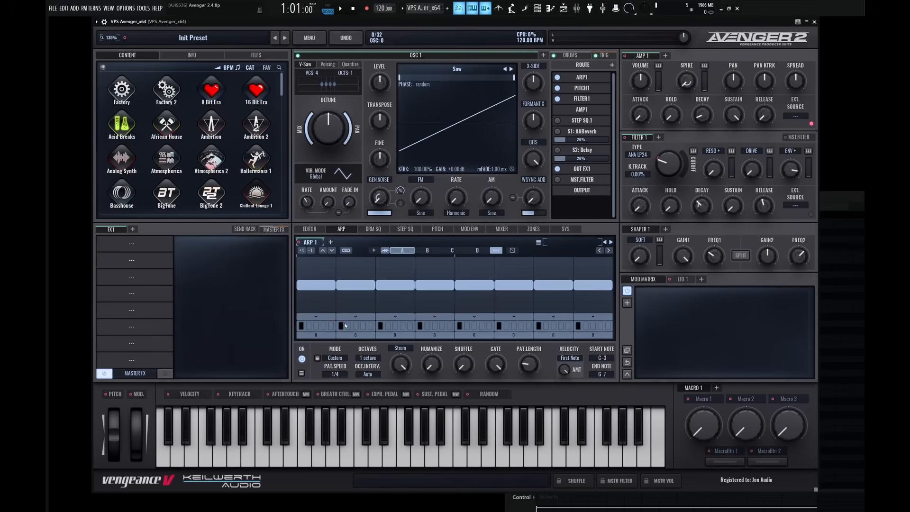
pyautogui.click(315, 327)
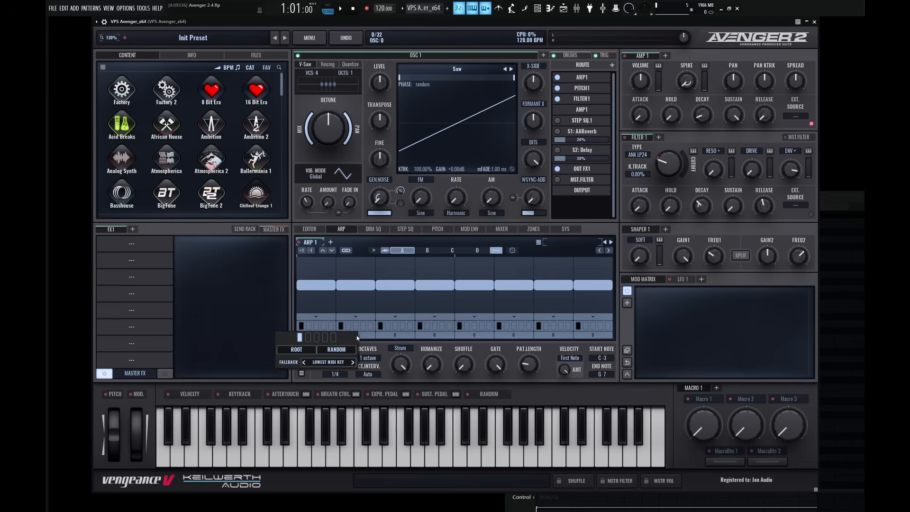
pyautogui.click(386, 352)
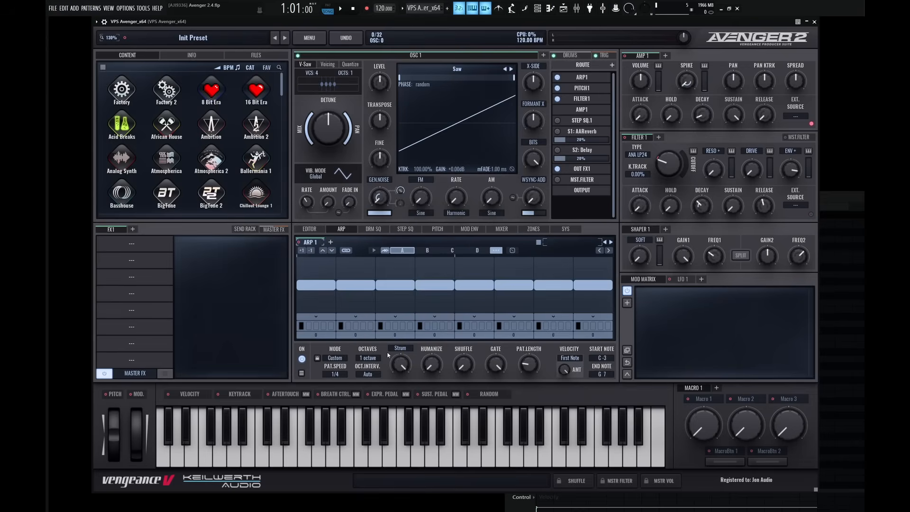
# Show the chord in the piano roll and audition it through the custom arpeggiator.
pyautogui.press('F7')
pyautogui.press('space')
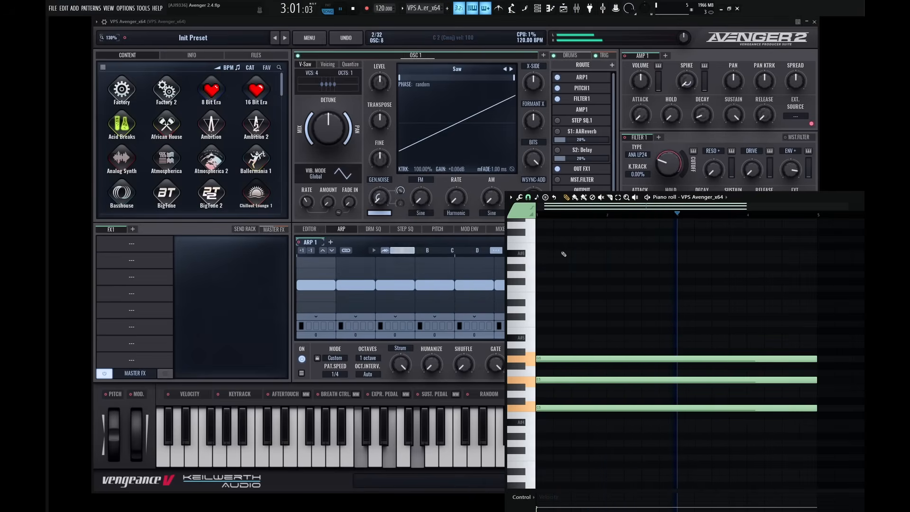
pyautogui.press('space')
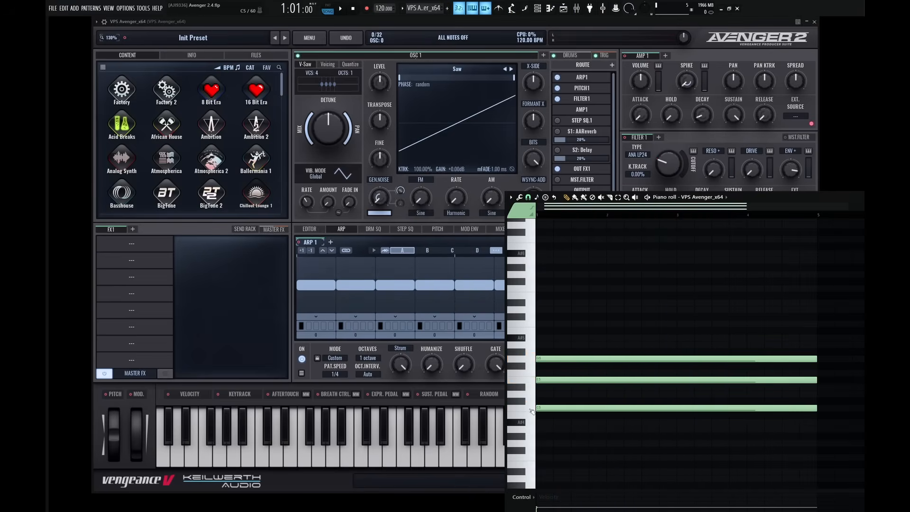
# Audition the chord's lowest note, examine the first arpeggiator step's note selector, and play back the pattern.
pyautogui.click(532, 409)
pyautogui.click(317, 326)
pyautogui.click(316, 326)
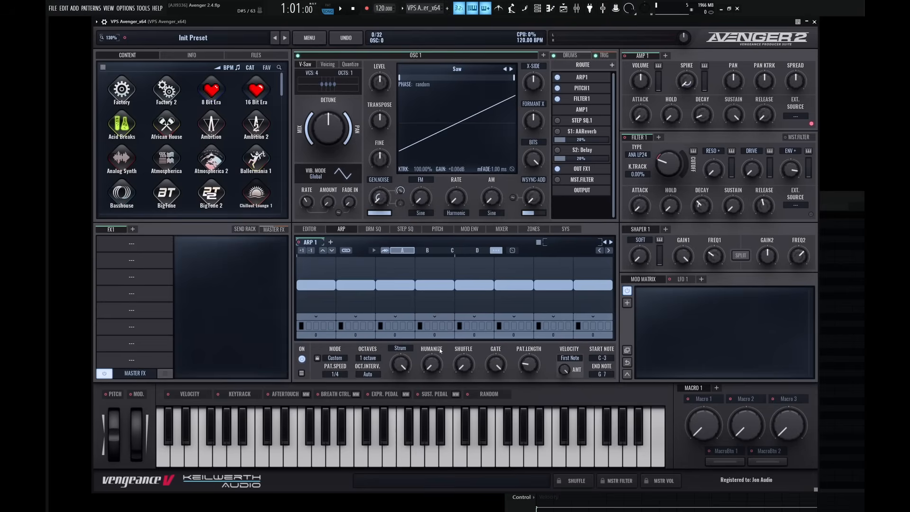
pyautogui.press('F7')
pyautogui.click(532, 413)
pyautogui.press('space')
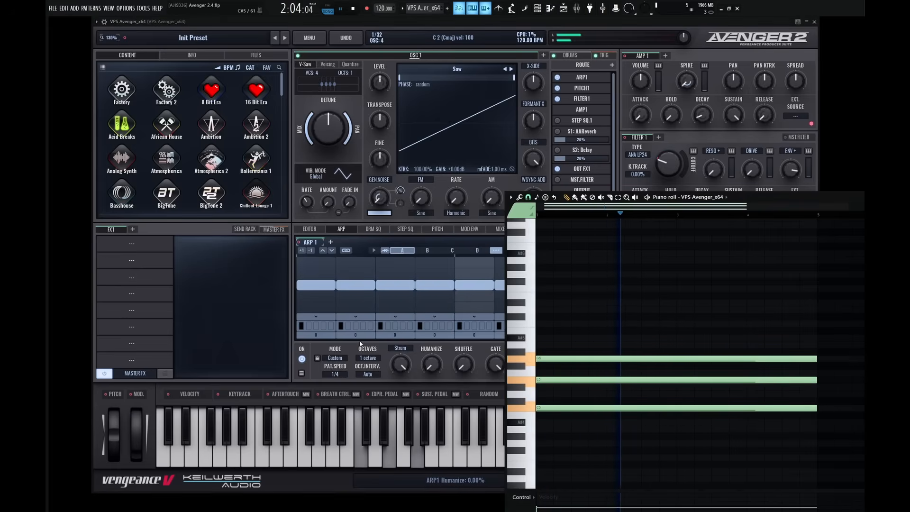
pyautogui.press('space')
pyautogui.press('F7')
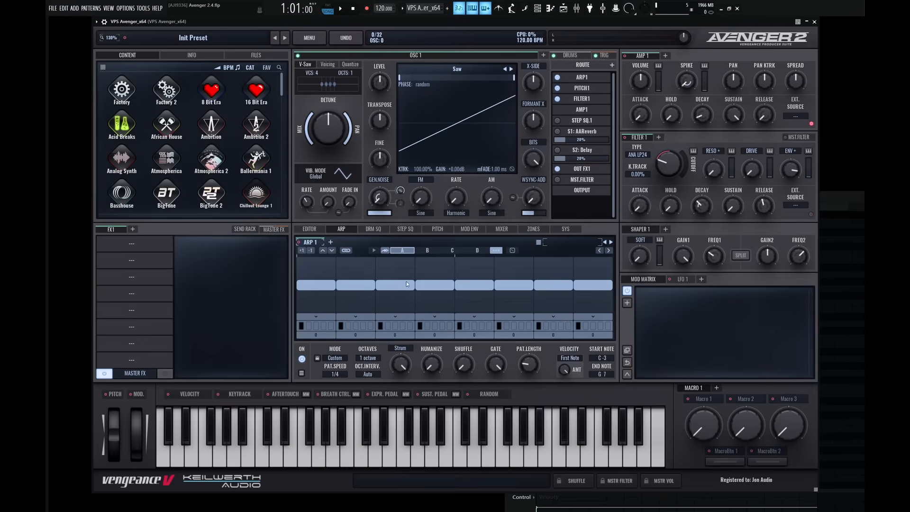
# Assign the second chord note to the second arpeggiator step and play back the pattern against the piano roll.
pyautogui.click(360, 324)
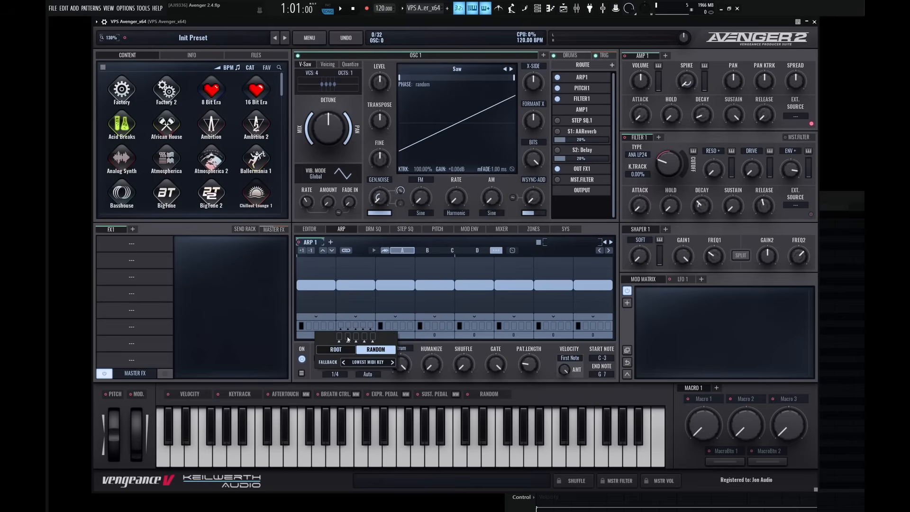
pyautogui.click(348, 337)
pyautogui.click(412, 347)
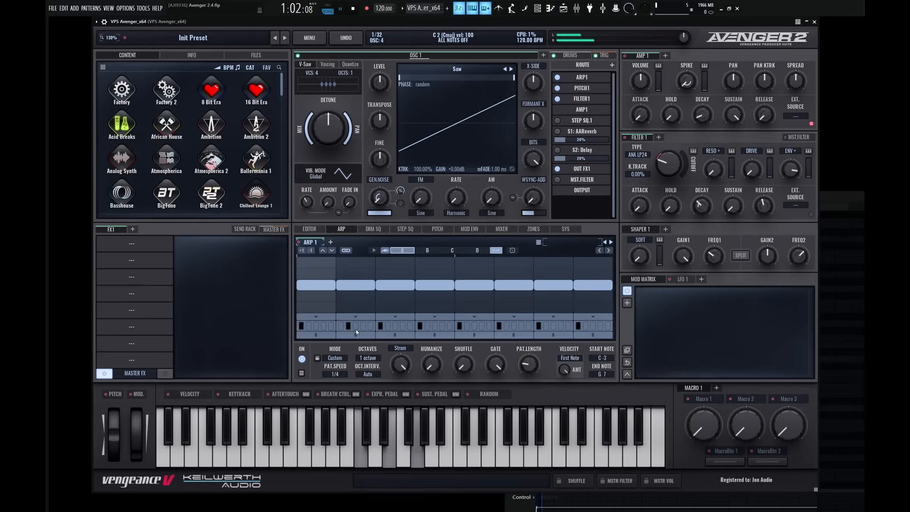
pyautogui.press('F7')
pyautogui.click(531, 410)
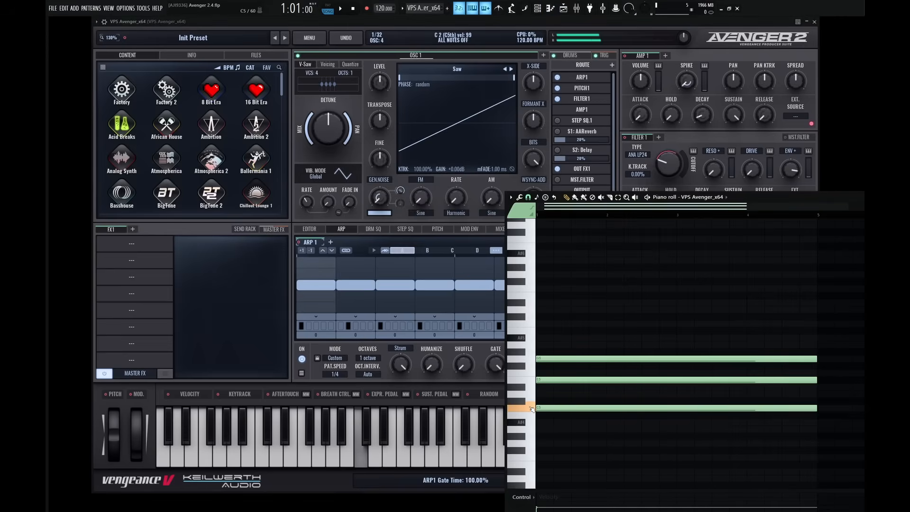
pyautogui.press('space')
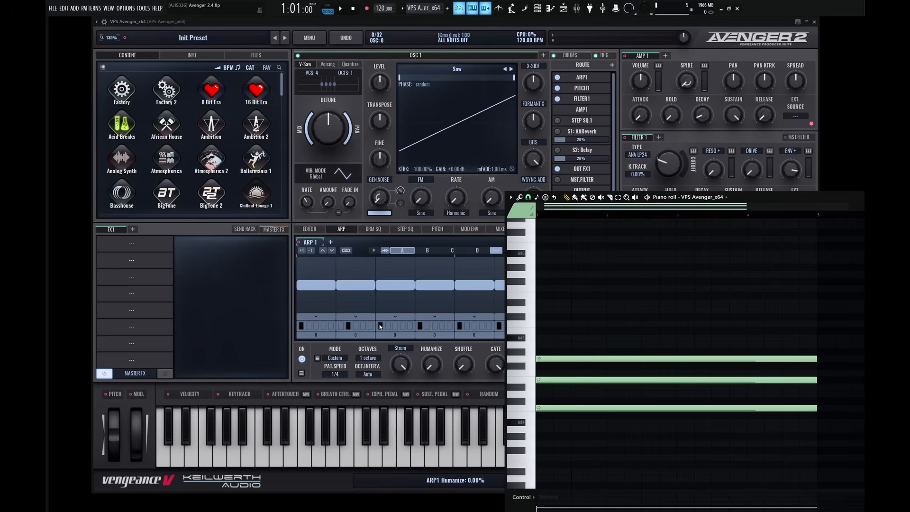
pyautogui.press('F7')
pyautogui.press('F7')
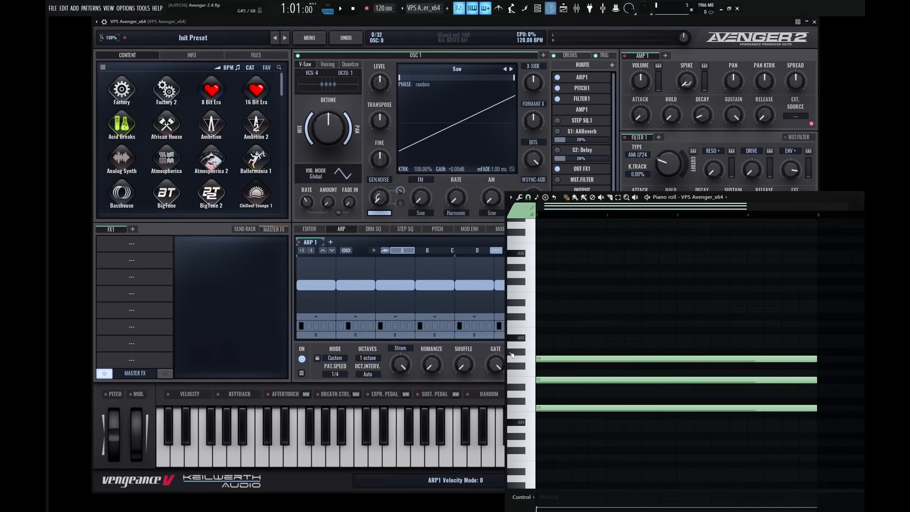
# Assign the third chord note to the third arpeggiator step and play back the pattern.
pyautogui.click(387, 324)
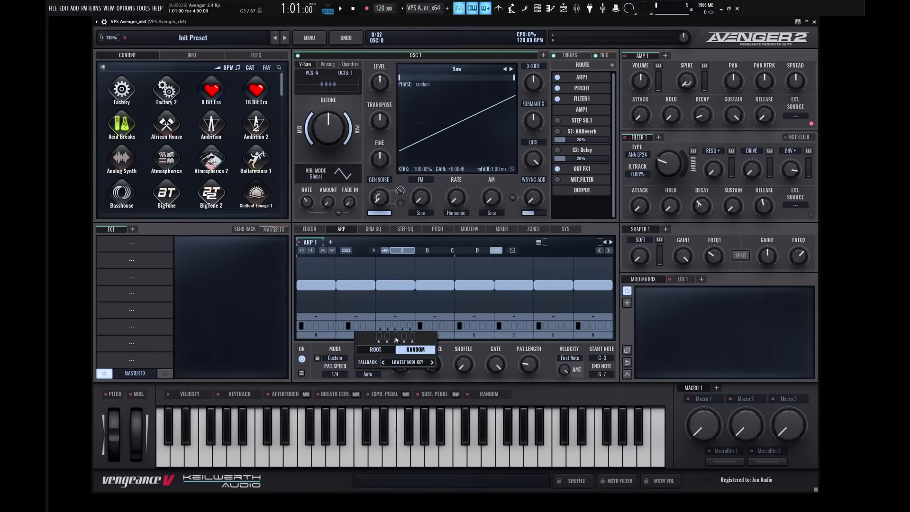
pyautogui.click(396, 337)
pyautogui.press('F7')
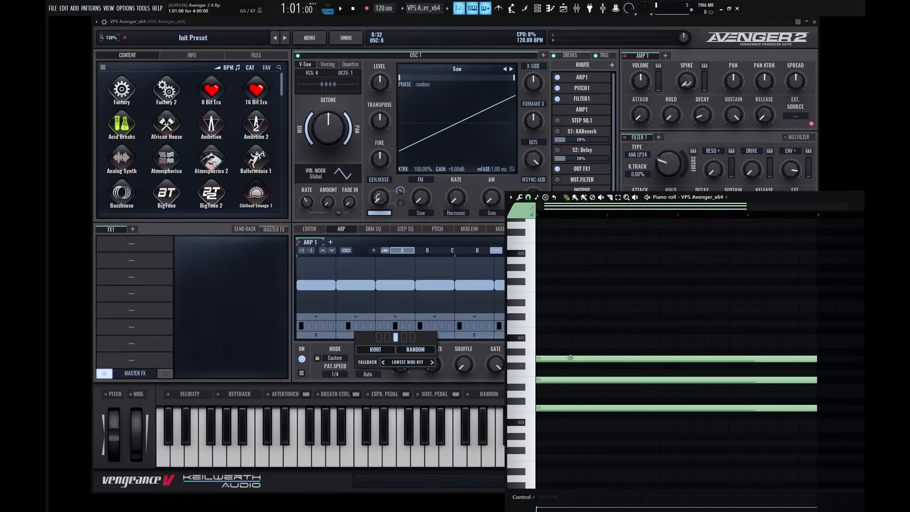
pyautogui.click(483, 354)
pyautogui.press('space')
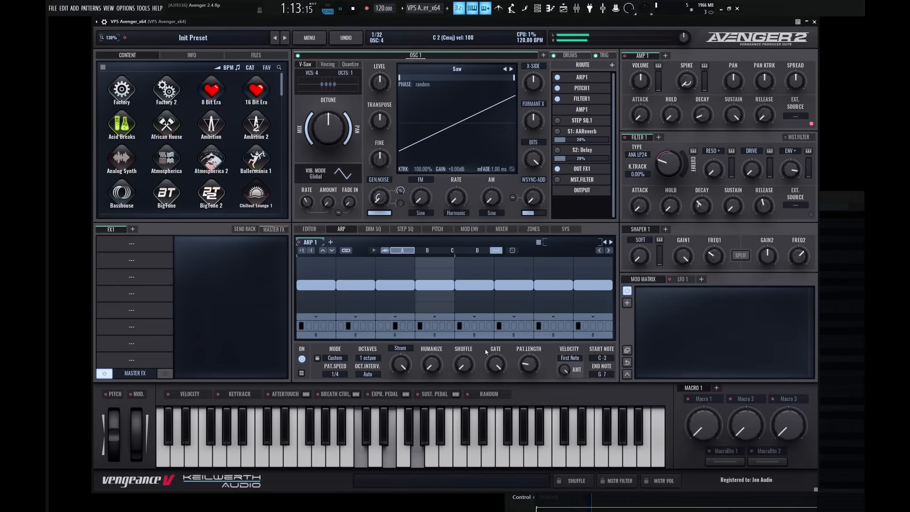
pyautogui.press('space')
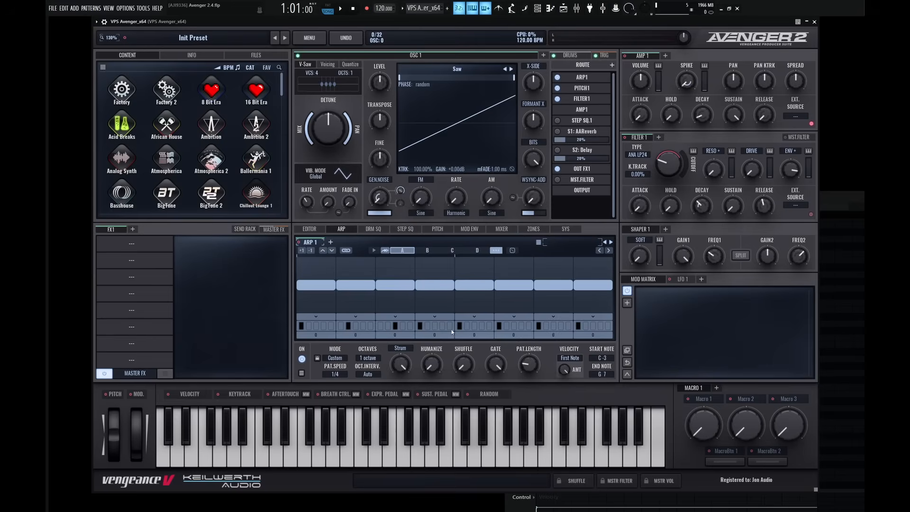
# Assign the second chord note to the fifth arpeggiator step and the third chord note to the sixth.
pyautogui.click(467, 327)
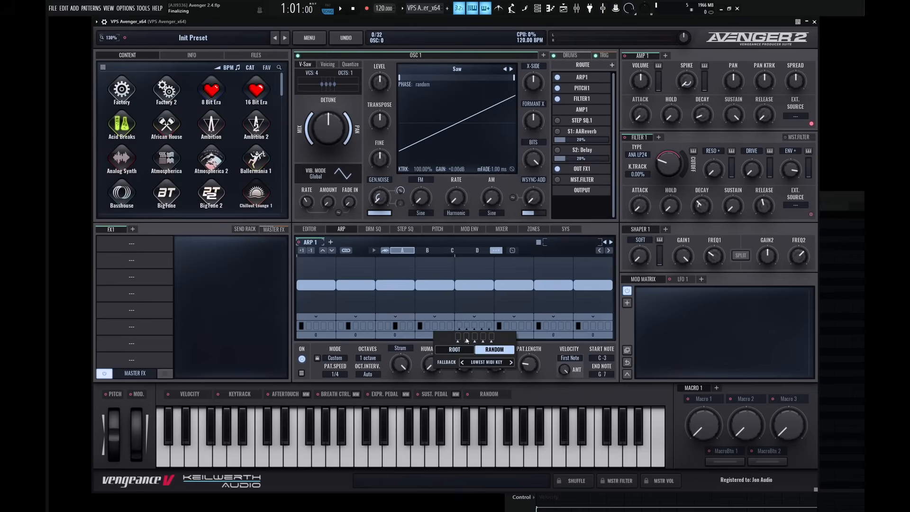
pyautogui.click(510, 329)
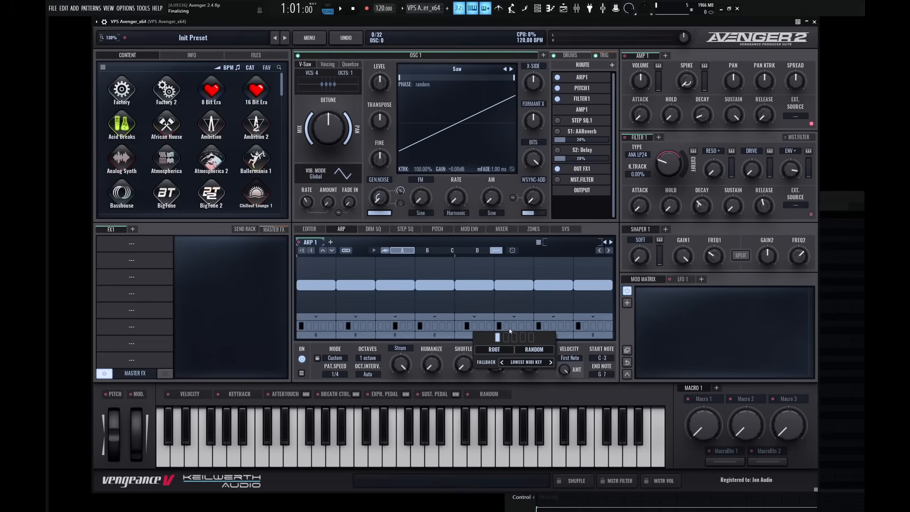
pyautogui.click(514, 337)
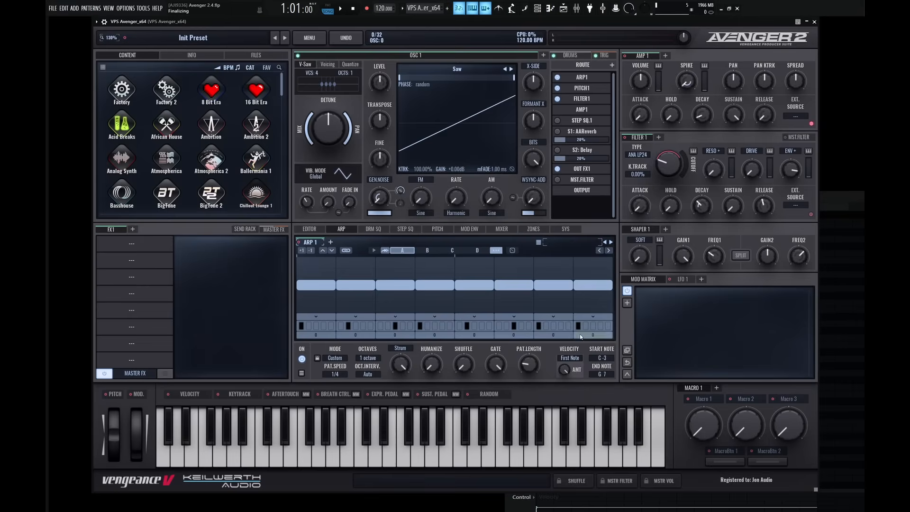
# Reduce the arpeggiator pattern length to 6 steps and play back the shortened pattern.
pyautogui.scroll(-1, 533, 366)
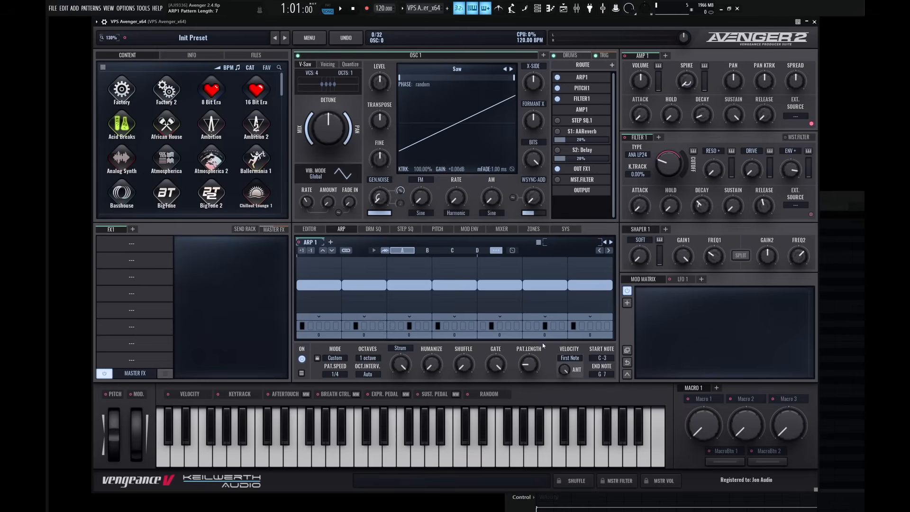
pyautogui.scroll(-1, 534, 365)
pyautogui.scroll(1, 534, 365)
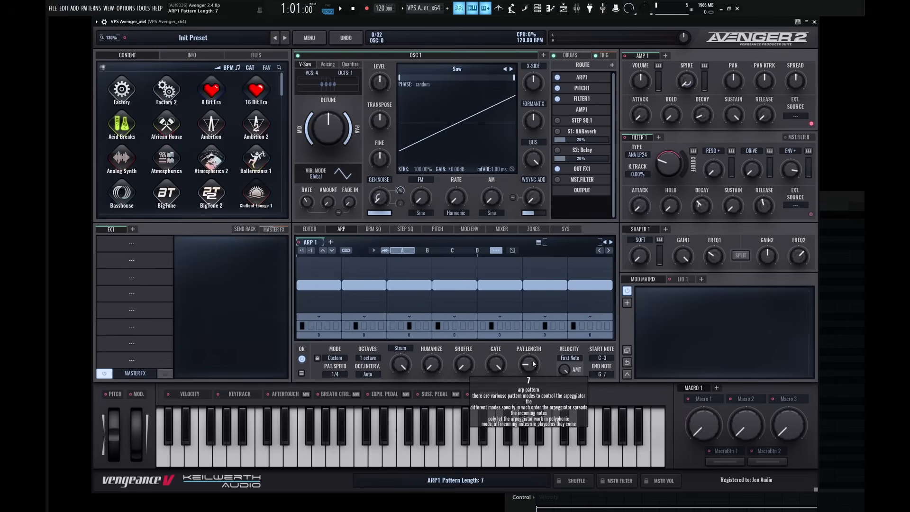
pyautogui.press('space')
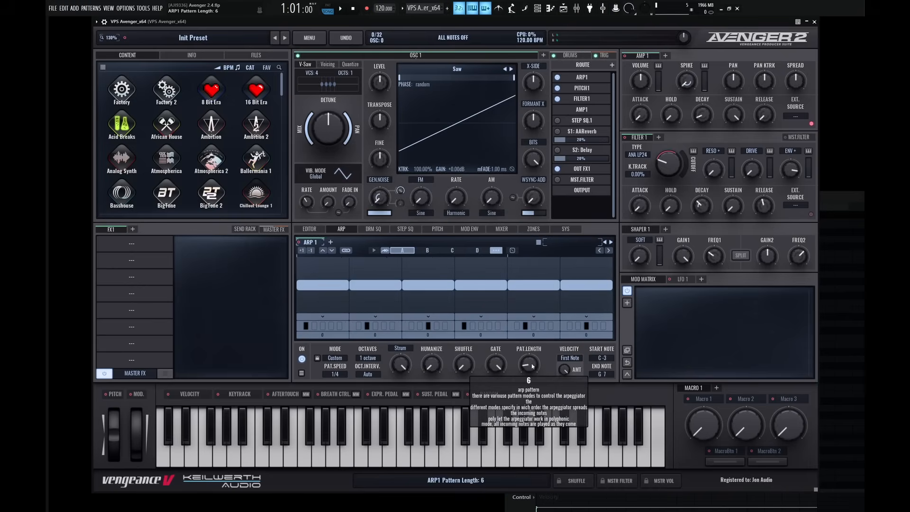
pyautogui.scroll(-1, 529, 364)
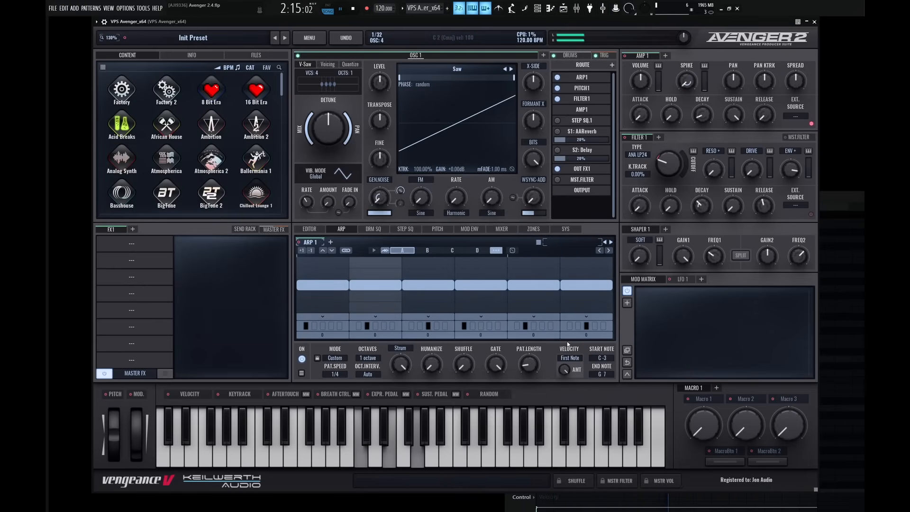
pyautogui.press('space')
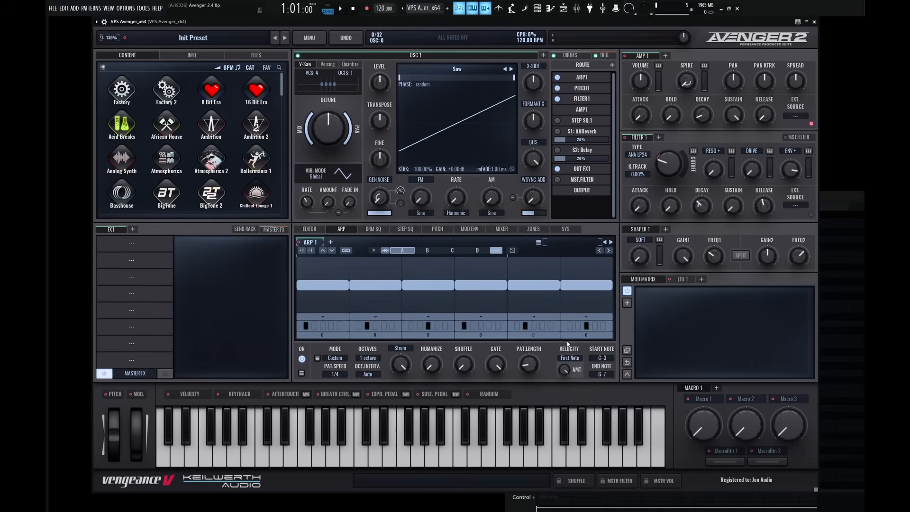
# Inspect the note selectors of the first three steps and restore the pattern length to 8 steps.
pyautogui.click(318, 327)
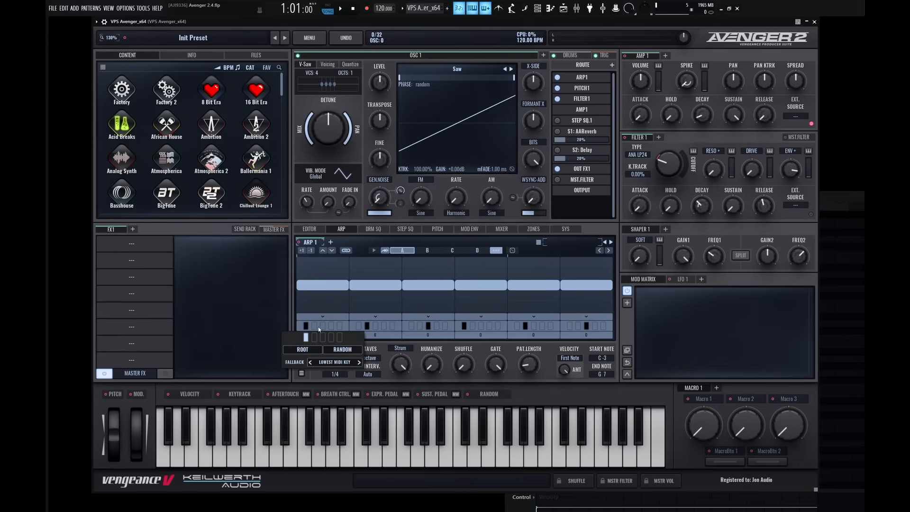
pyautogui.click(371, 328)
pyautogui.click(410, 326)
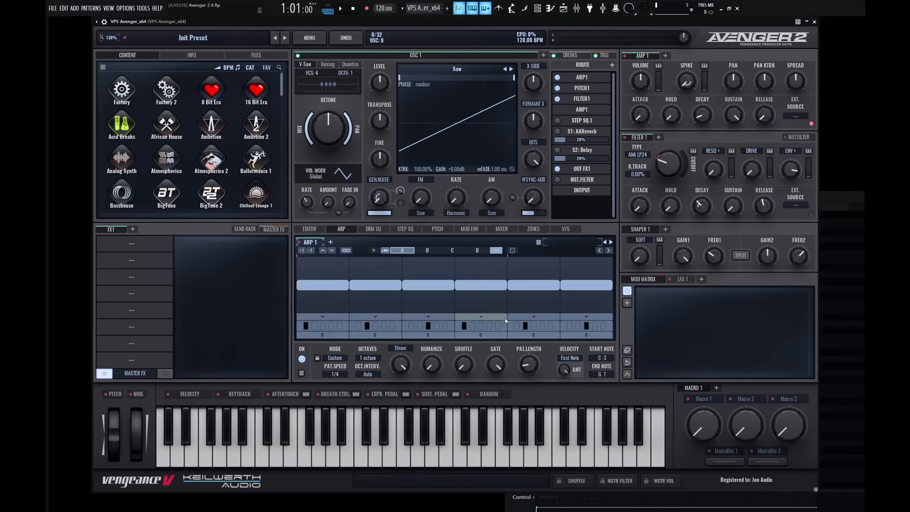
pyautogui.moveTo(529, 366); pyautogui.dragTo(533, 357)
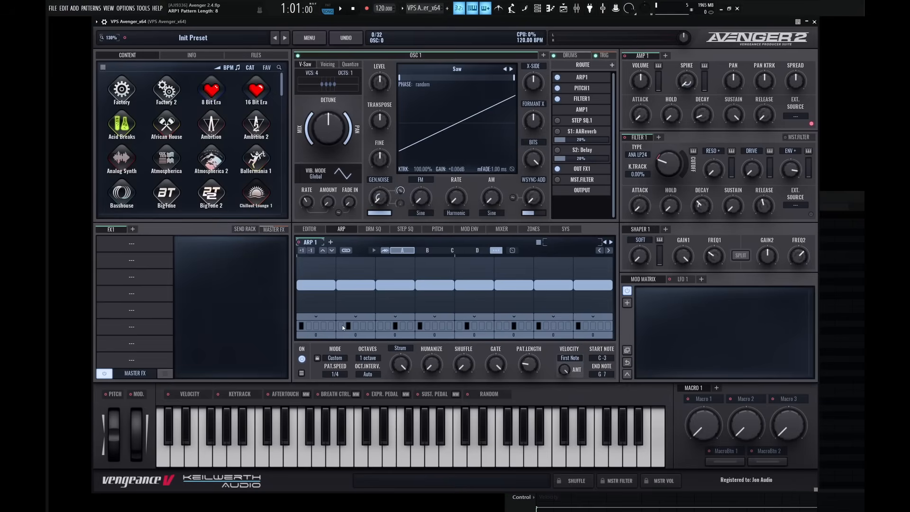
# Add the third and second chord notes to the first arpeggiator step, playing back the pattern after each addition.
pyautogui.click(317, 327)
pyautogui.press('space')
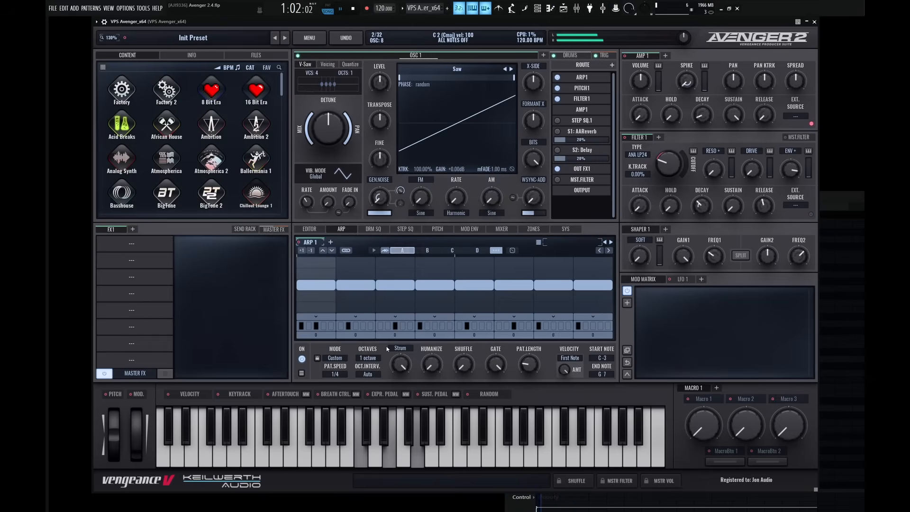
pyautogui.press('space')
pyautogui.click(323, 327)
pyautogui.click(308, 337)
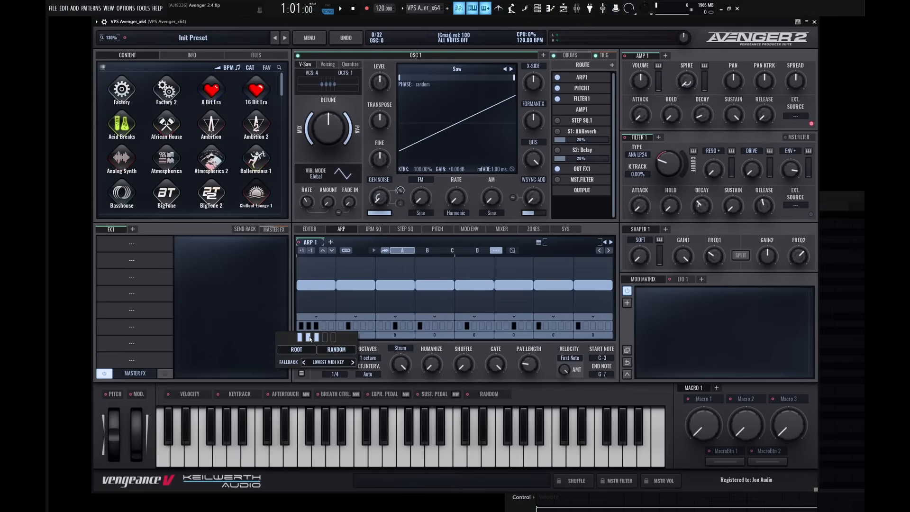
pyautogui.press('space')
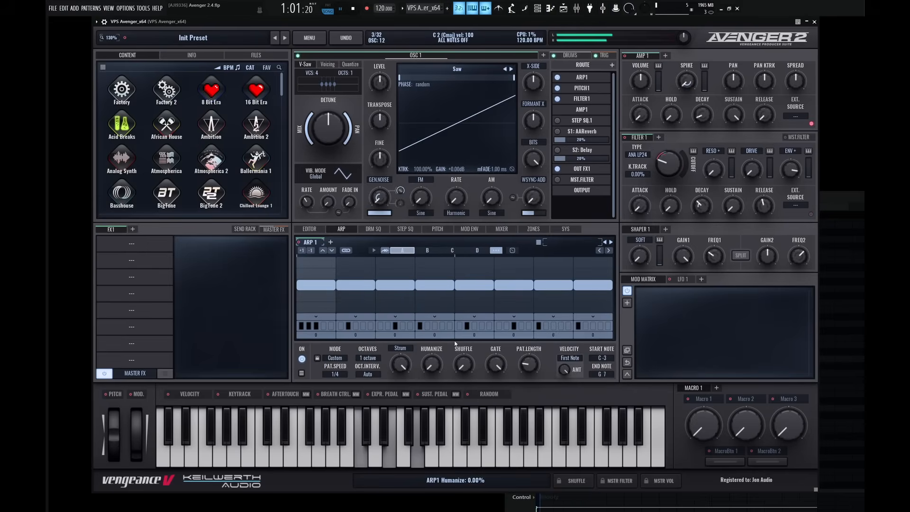
pyautogui.press('space')
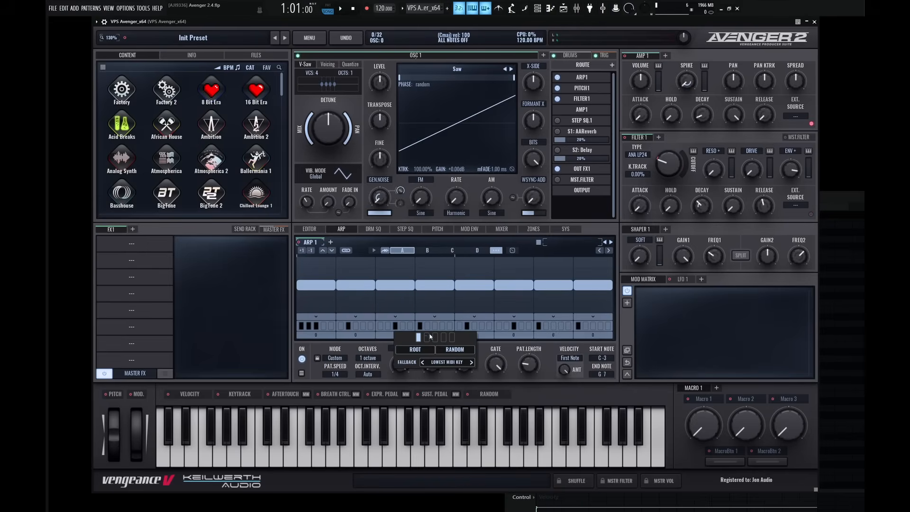
# Add the second and third chord notes to the fourth arpeggiator step and play back the pattern.
pyautogui.click(428, 337)
pyautogui.click(435, 337)
pyautogui.press('space')
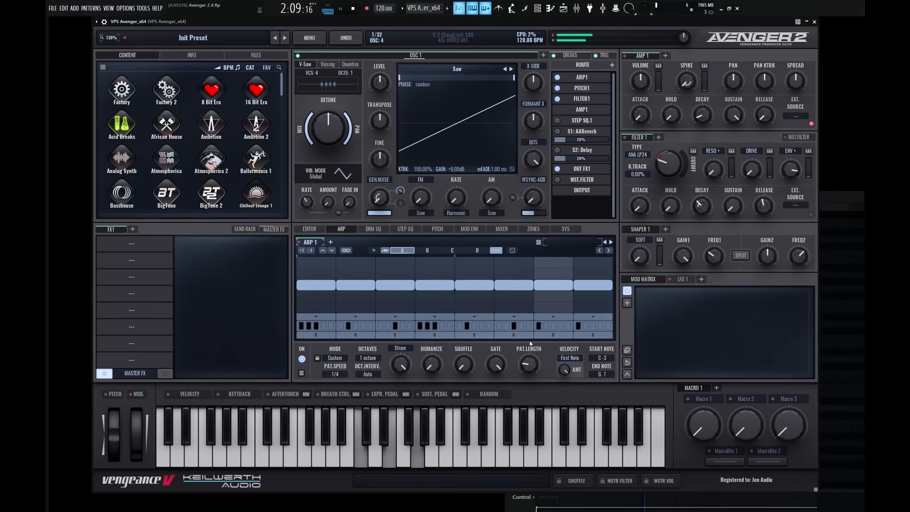
pyautogui.press('space')
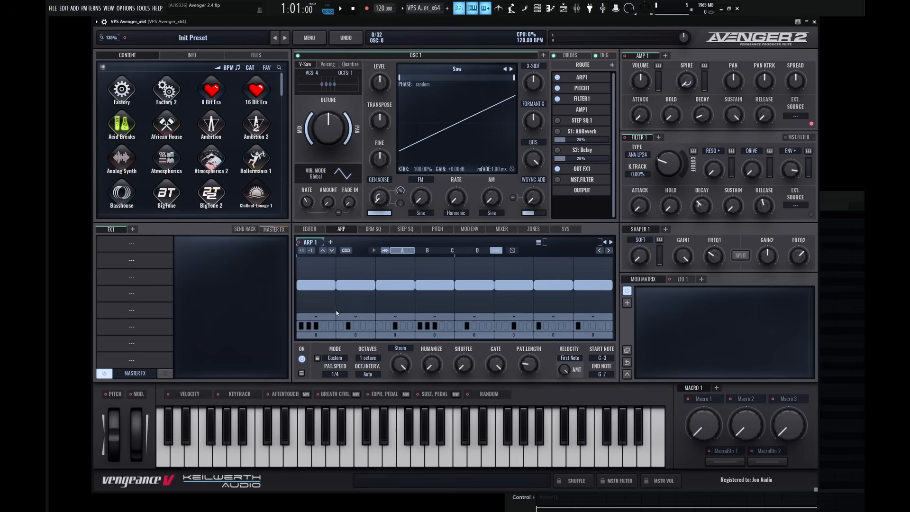
# Enable the fourth and fifth notes in the first arpeggiator step's note selector.
pyautogui.click(328, 324)
pyautogui.click(326, 337)
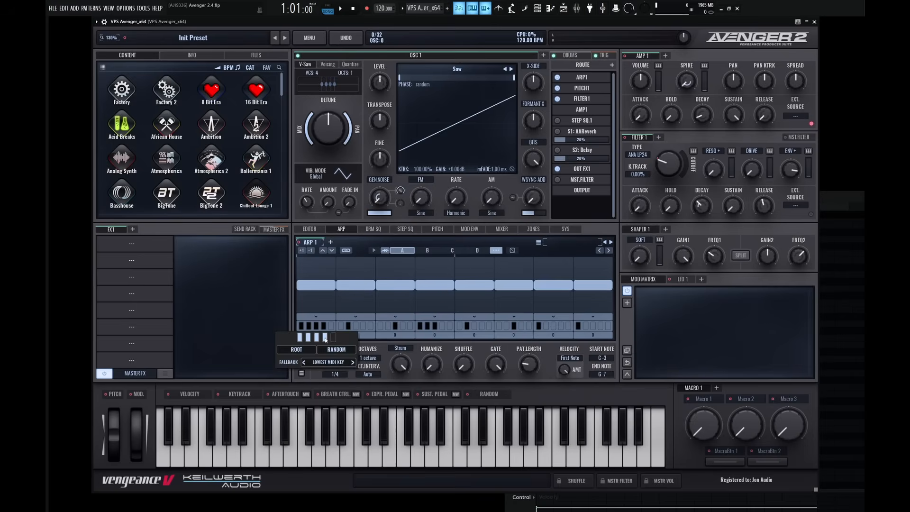
pyautogui.click(333, 338)
# Extend the chord in the piano roll with sustained C and E notes one octave higher, and play it back.
pyautogui.press('F7')
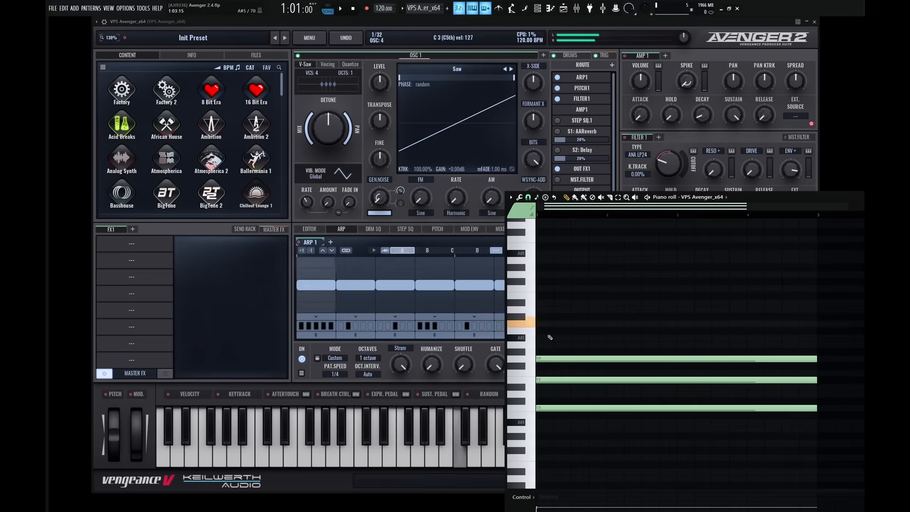
pyautogui.click(557, 325)
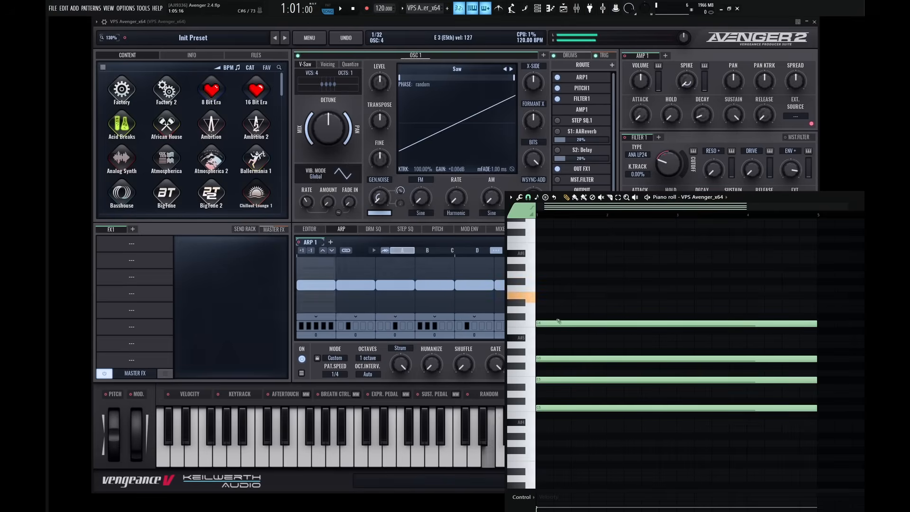
pyautogui.click(564, 296)
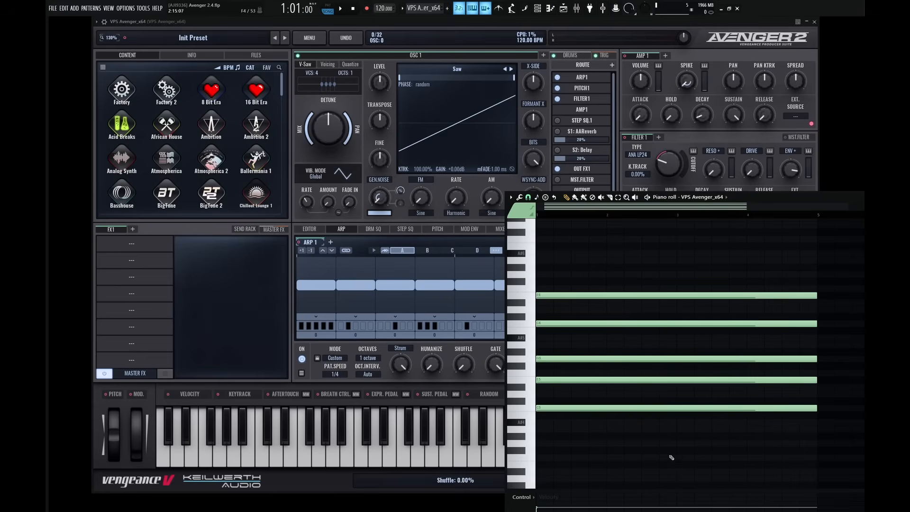
pyautogui.press('space')
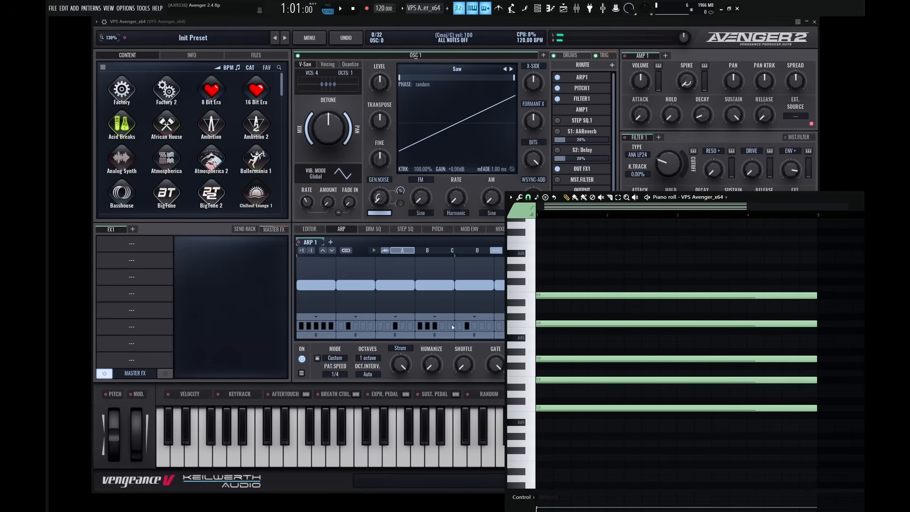
pyautogui.press('space')
# Delete the highest E note of the chord from the piano roll.
pyautogui.rightClick(552, 297)
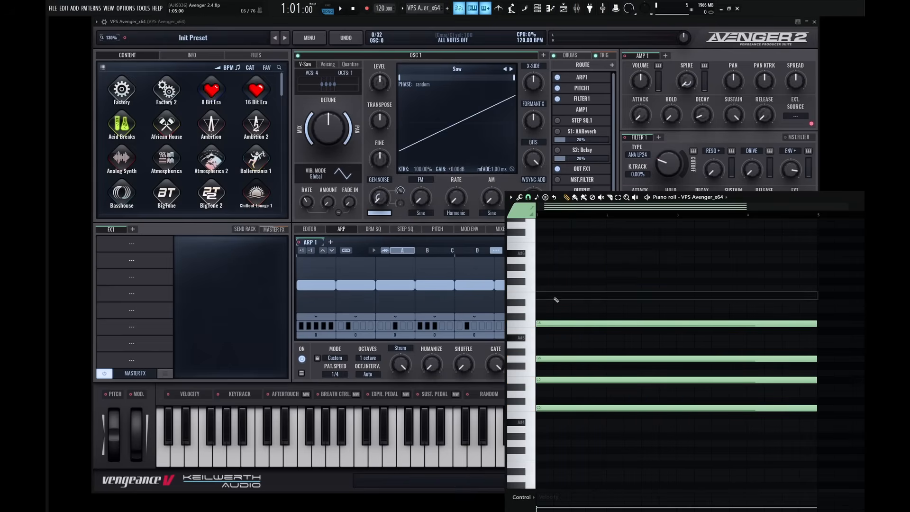
# Replace the chord's upper C in the piano roll with sustained C7 and E7 notes, and play the pattern back.
pyautogui.rightClick(554, 324)
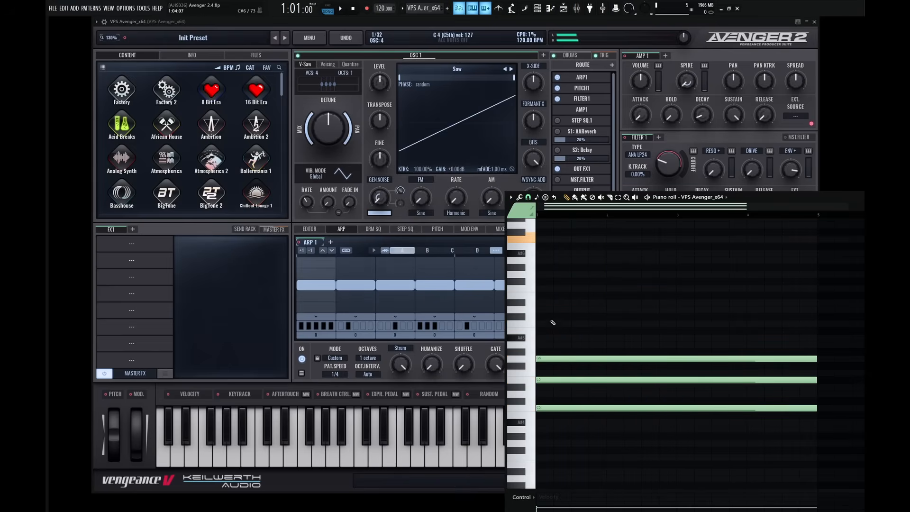
pyautogui.scroll(2, 552, 288)
pyautogui.scroll(1, 552, 288)
pyautogui.click(552, 301)
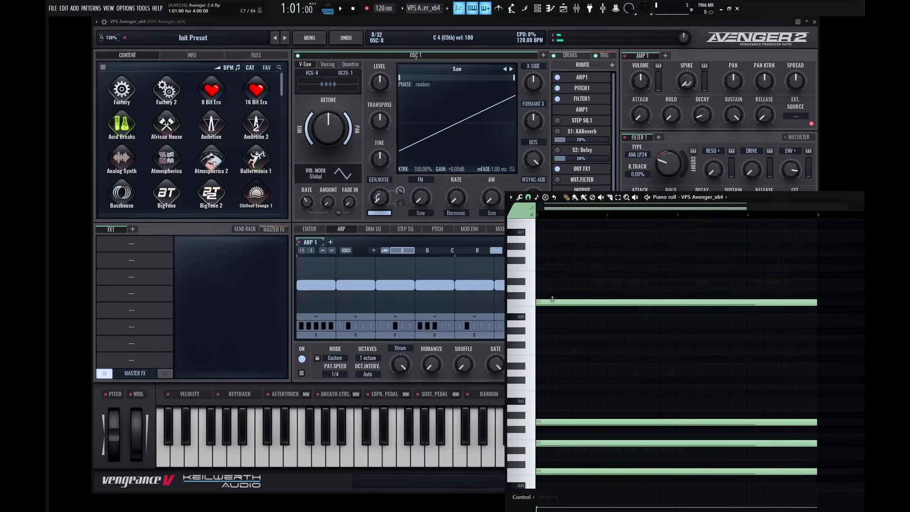
pyautogui.click(567, 275)
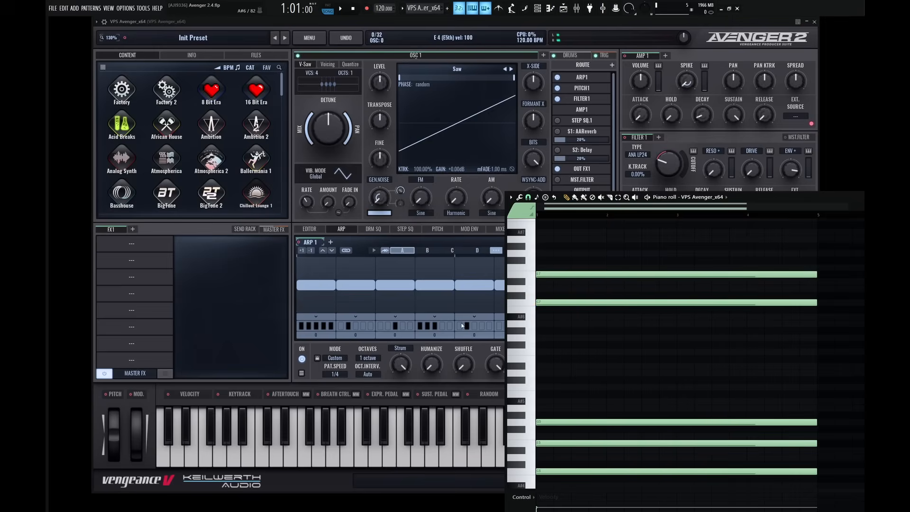
pyautogui.press('space')
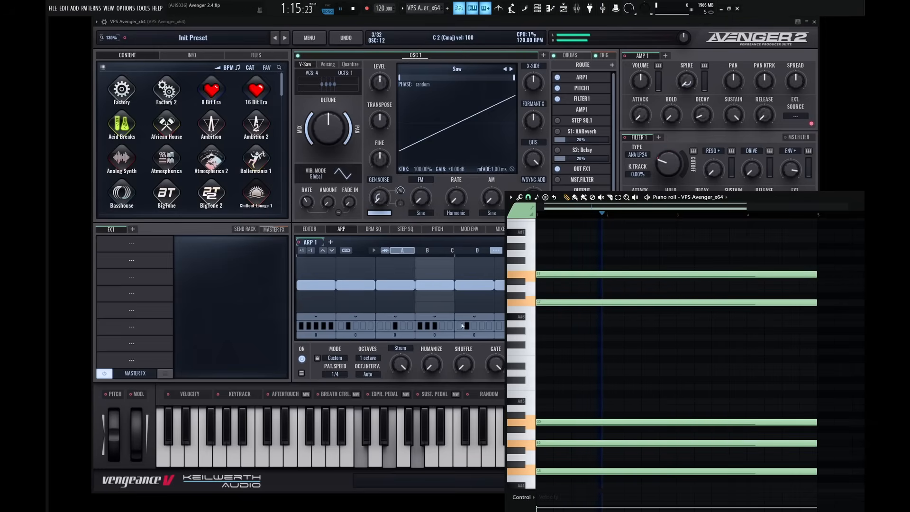
pyautogui.press('space')
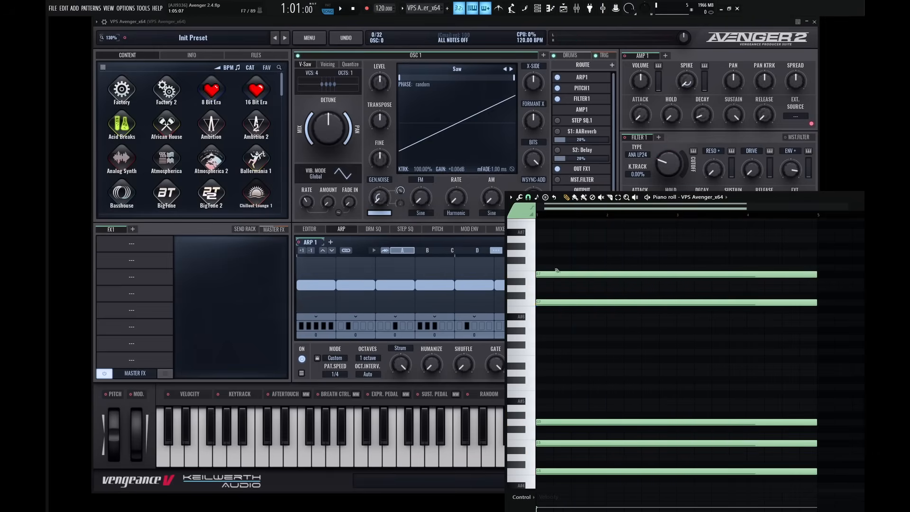
pyautogui.press('space')
# Clear the first arpeggiator step's chord notes and enable only the fourth note.
pyautogui.click(349, 348)
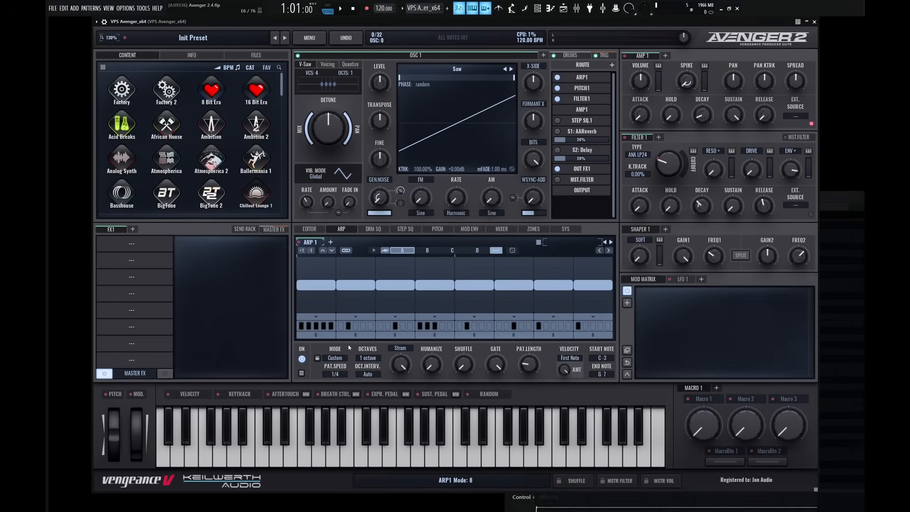
pyautogui.click(321, 329)
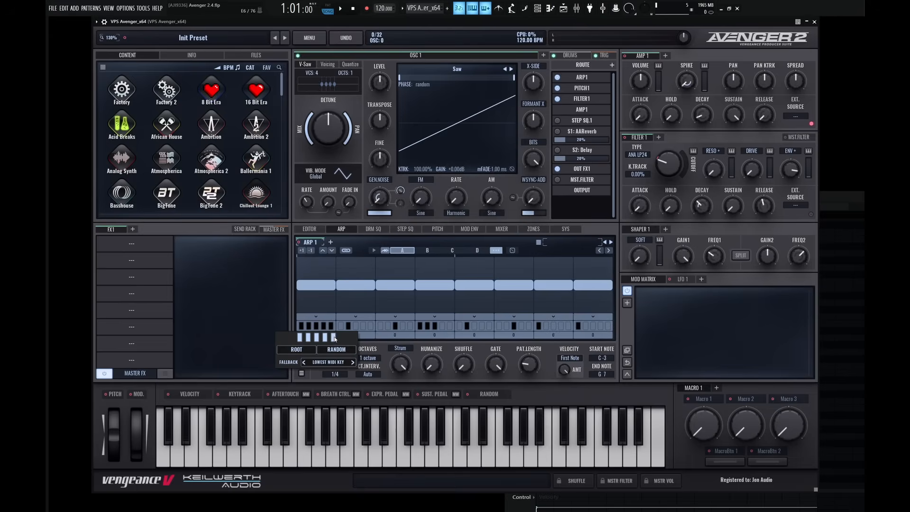
pyautogui.moveTo(334, 338); pyautogui.dragTo(302, 340)
pyautogui.click(325, 339)
pyautogui.click(381, 349)
pyautogui.press('F7')
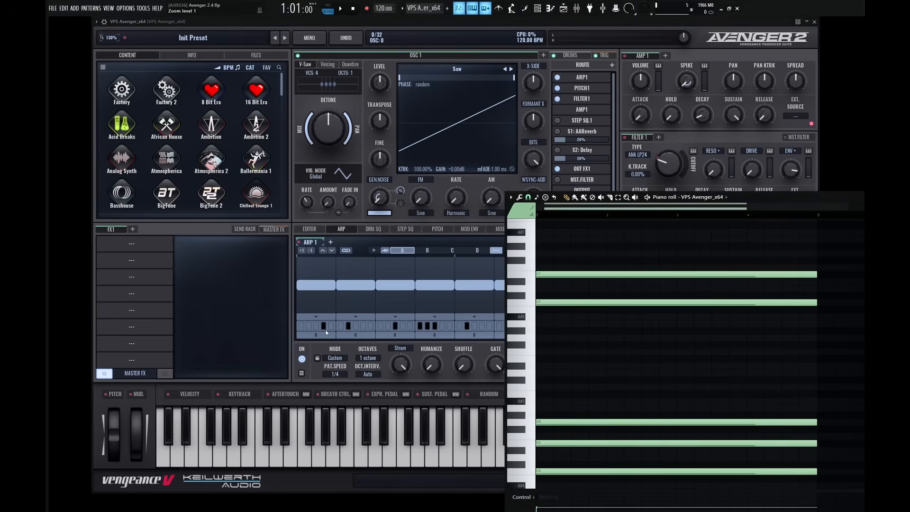
# Delete the sustained E7 and C7 notes from the piano roll.
pyautogui.rightClick(552, 274)
pyautogui.rightClick(562, 302)
pyautogui.scroll(-3, 597, 311)
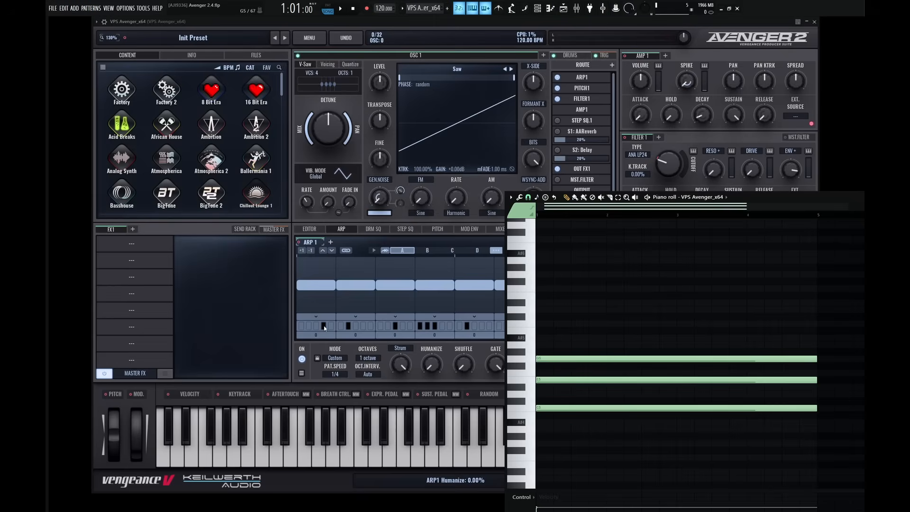
# Open the first arpeggiator step's fallback setting and audition the chord's lowest note on the piano roll keyboard.
pyautogui.click(349, 345)
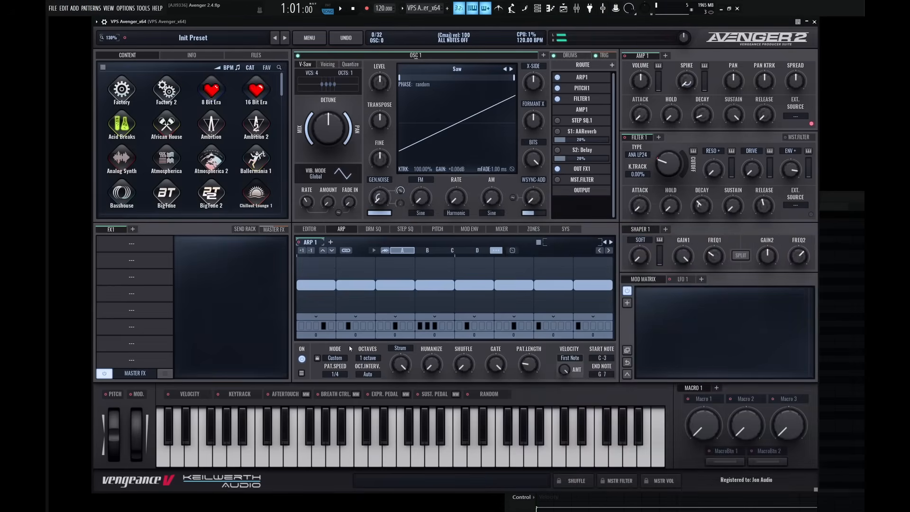
pyautogui.click(326, 332)
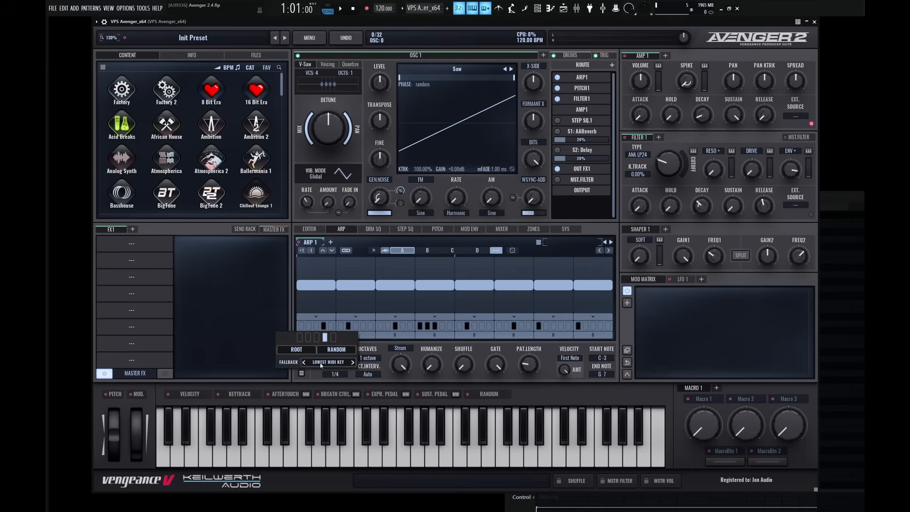
pyautogui.press('F7')
pyautogui.click(531, 412)
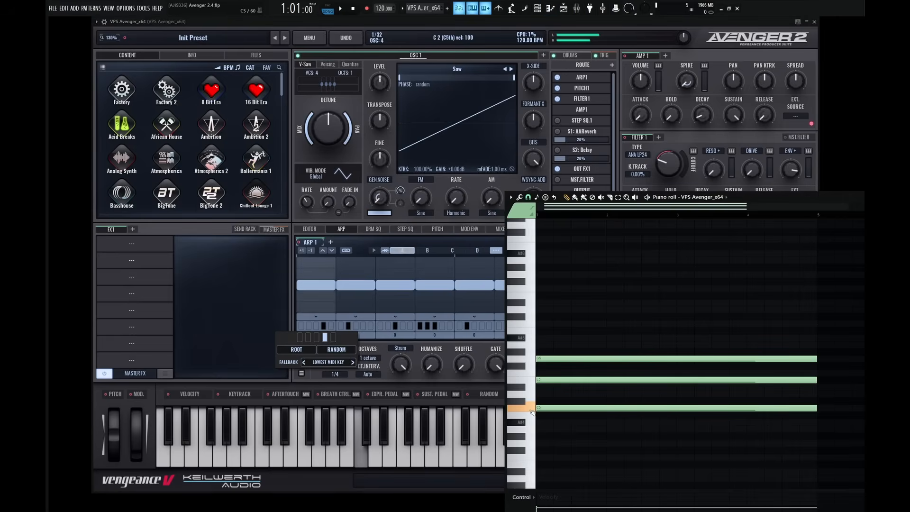
# Set the first arpeggiator step's fallback to Silence.
pyautogui.click(353, 363)
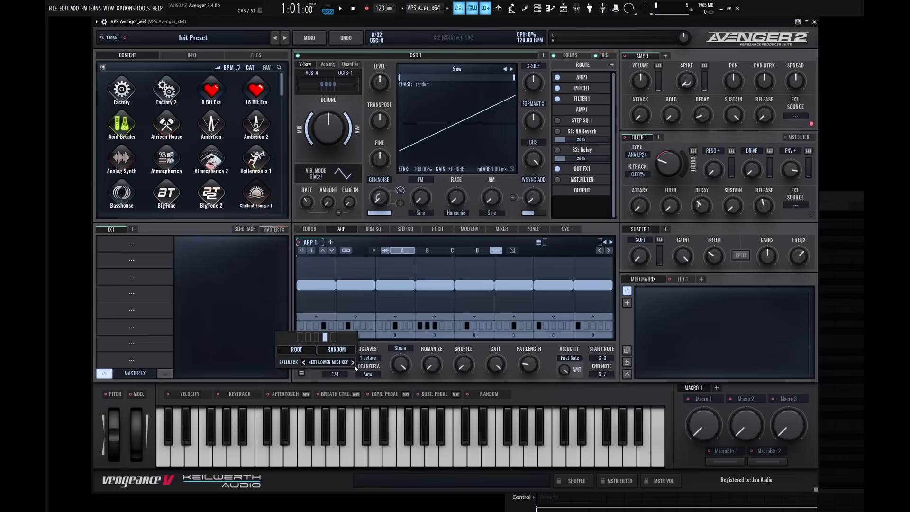
pyautogui.click(354, 363)
pyautogui.click(353, 363)
pyautogui.click(377, 350)
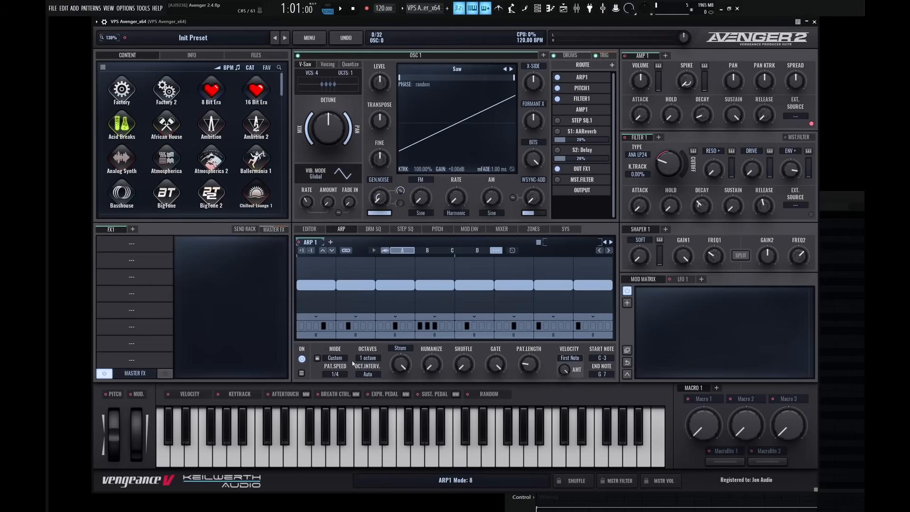
# Play back the start of the pattern twice to hear the first step's Silence fallback.
pyautogui.press('F7')
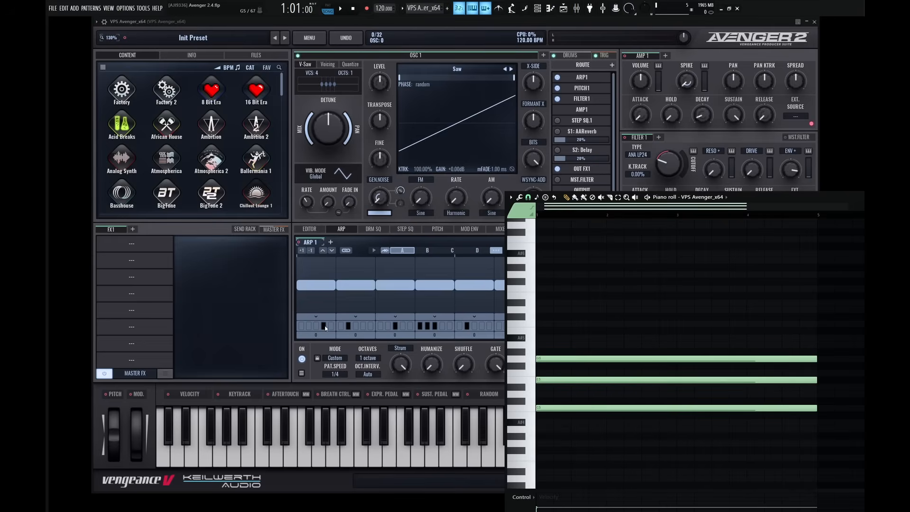
pyautogui.click(357, 348)
pyautogui.press('space')
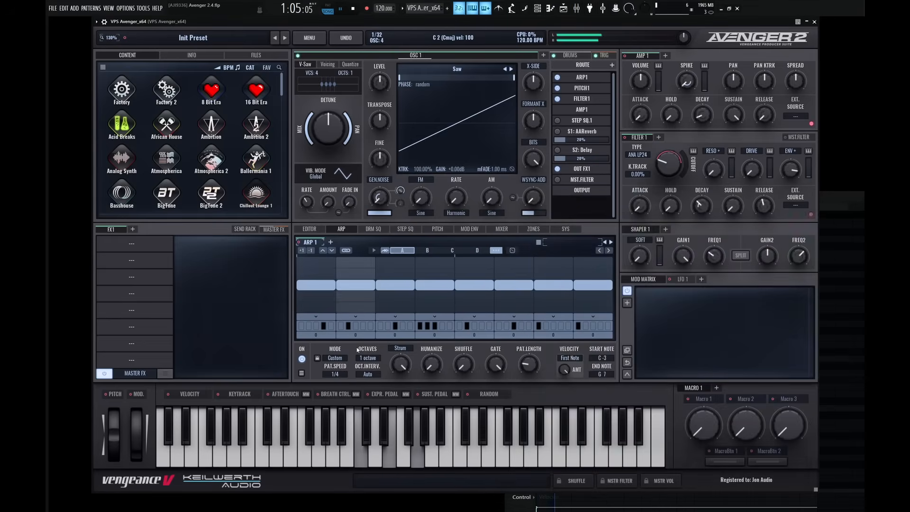
pyautogui.press('space')
pyautogui.press('space')
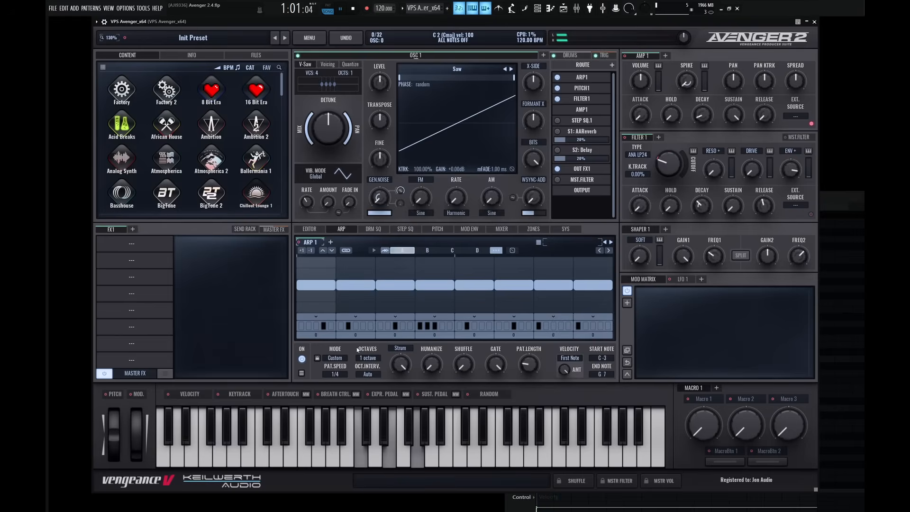
pyautogui.press('space')
# Cycle the first arpeggiator step's fallback through its options and set it to Lowest MIDI Key.
pyautogui.rightClick(325, 327)
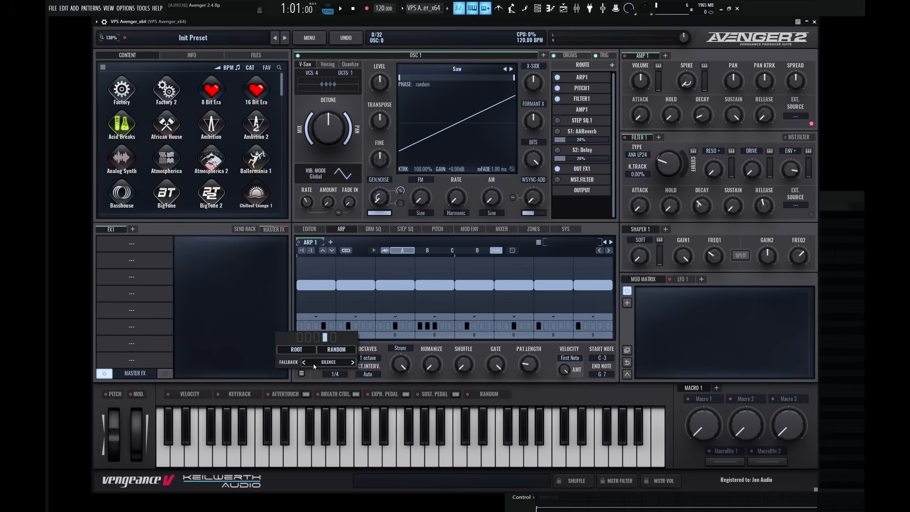
pyautogui.click(352, 363)
pyautogui.click(352, 362)
pyautogui.click(353, 363)
pyautogui.click(352, 363)
pyautogui.click(353, 363)
# Assign the first chord note to the first arpeggiator step with the Root option enabled.
pyautogui.click(333, 350)
pyautogui.click(300, 337)
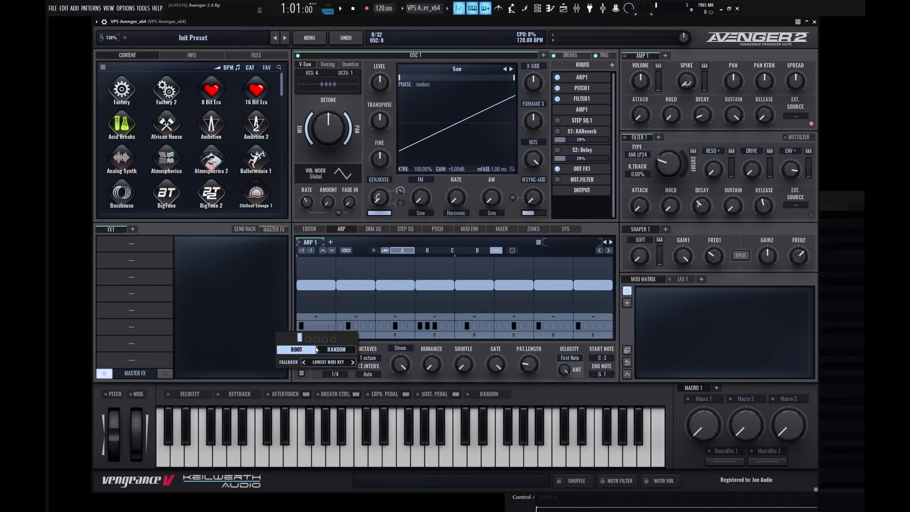
pyautogui.click(383, 349)
# Play back the beginning of the chord twice to hear the first step's Root setting.
pyautogui.press('F7')
pyautogui.press('space')
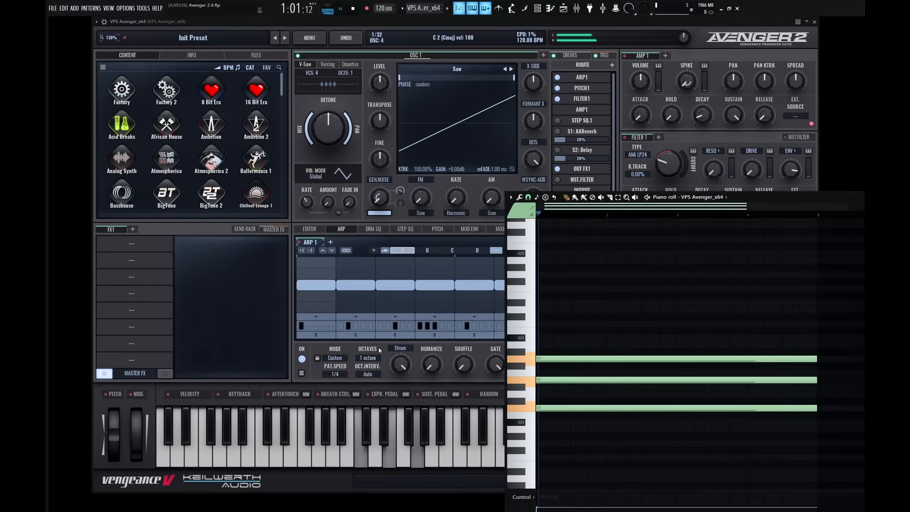
pyautogui.press('space')
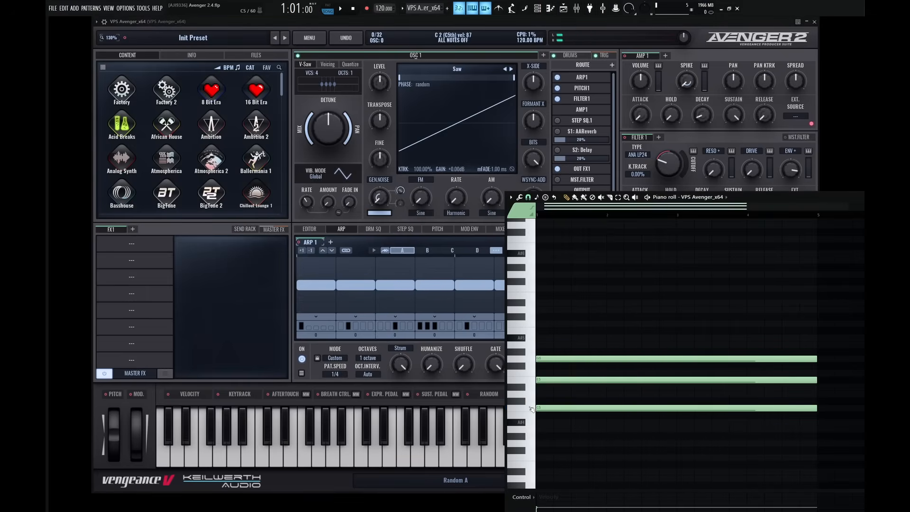
pyautogui.press('space')
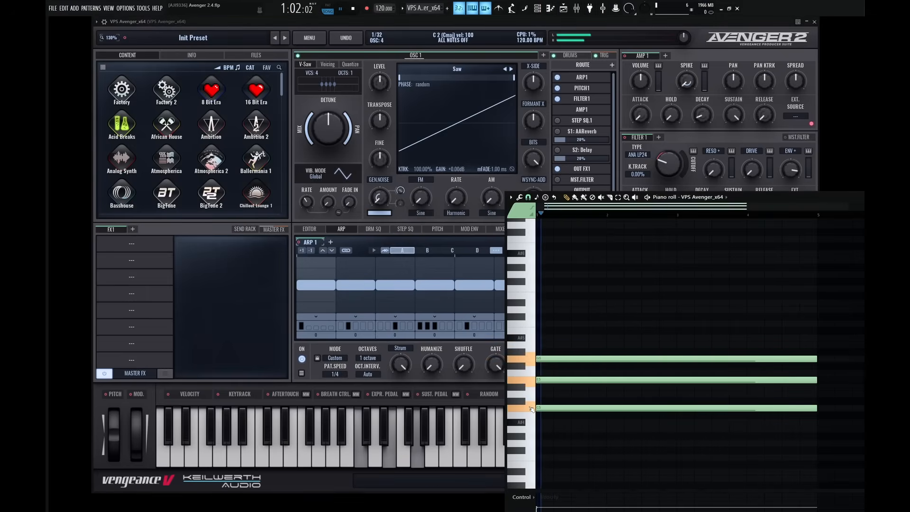
pyautogui.press('space')
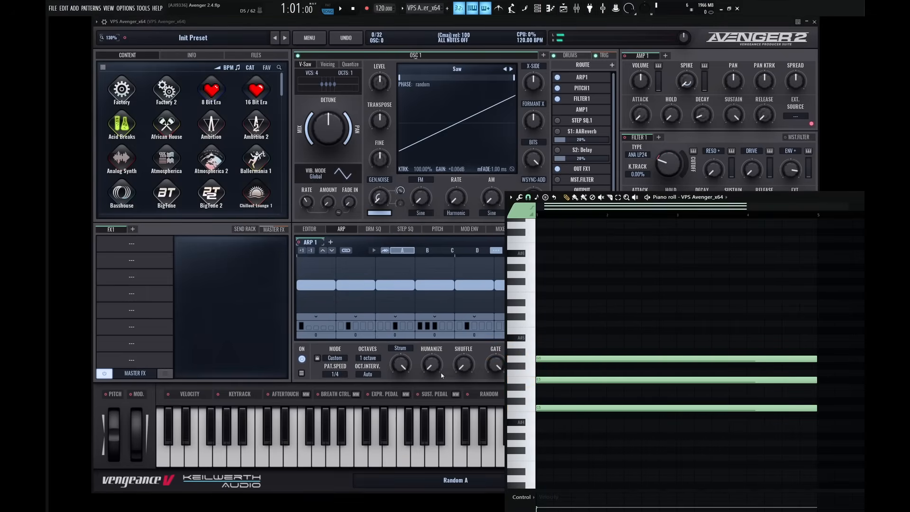
# Enable Random together with Root in the first arpeggiator step's note selector.
pyautogui.click(324, 344)
pyautogui.click(321, 329)
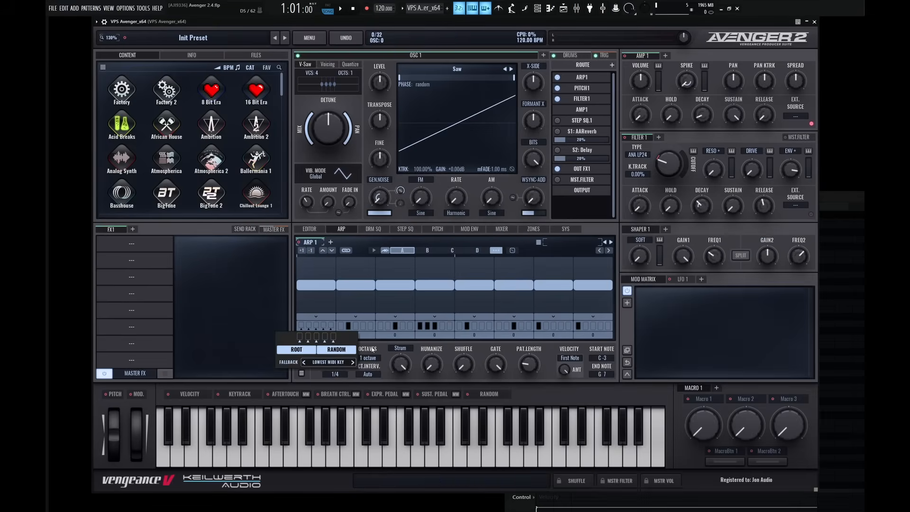
pyautogui.click(382, 346)
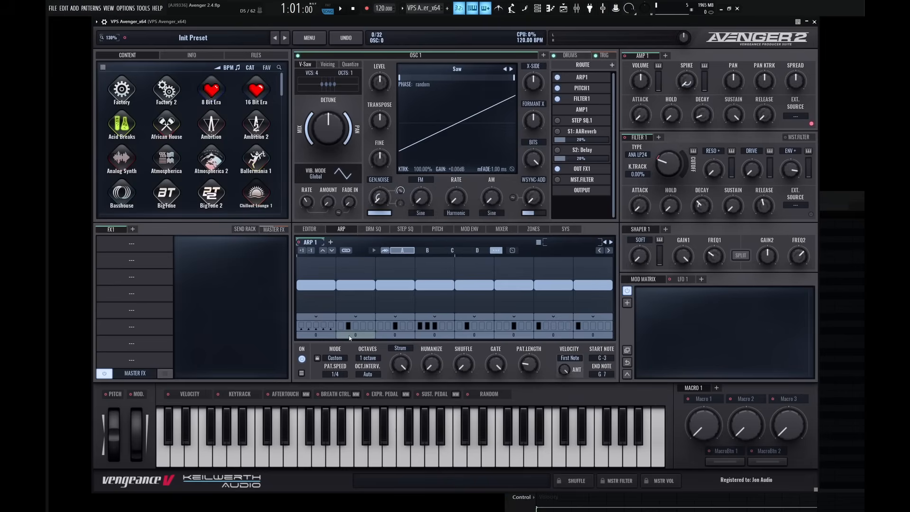
# Load the arpeggiator's Default Preset and set its mode to Custom.
pyautogui.click(544, 243)
pyautogui.click(564, 300)
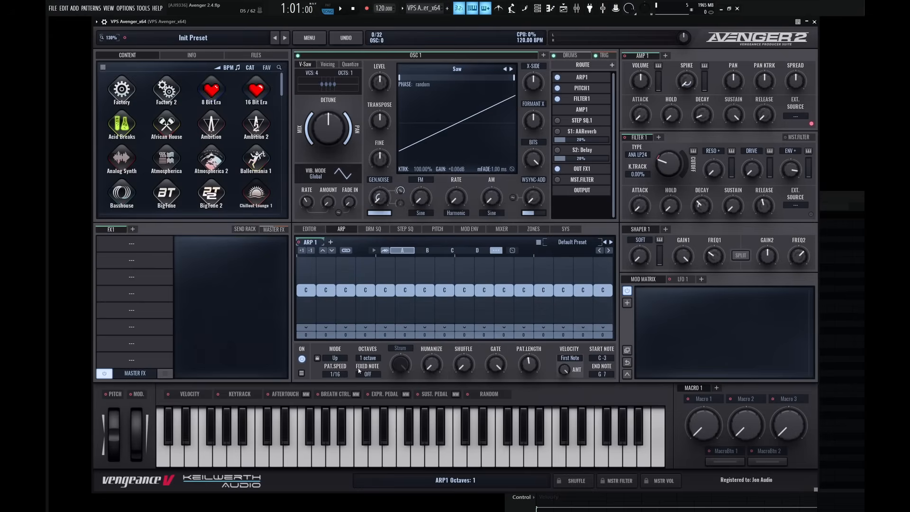
pyautogui.click(341, 359)
pyautogui.click(340, 447)
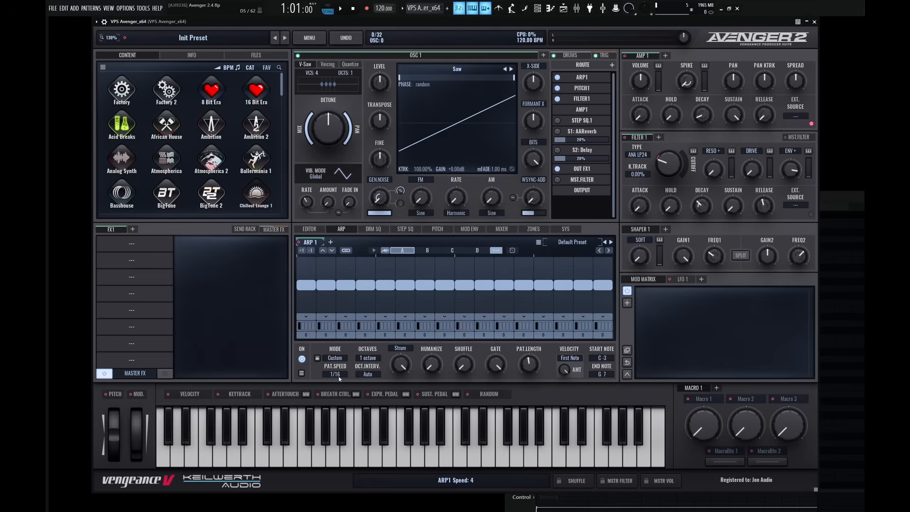
# Set the arpeggiator's pattern speed to 1/4 and its pattern length to 8.
pyautogui.scroll(-1, 339, 377)
pyautogui.scroll(-2, 527, 371)
pyautogui.moveTo(529, 371); pyautogui.dragTo(530, 386)
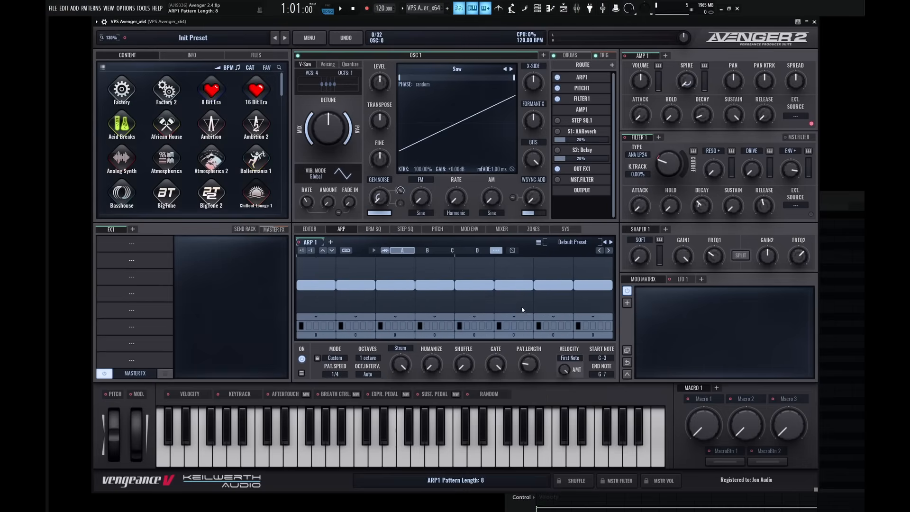
# Check the chord in the piano roll and play back the default Custom pattern.
pyautogui.press('F7')
pyautogui.click(442, 363)
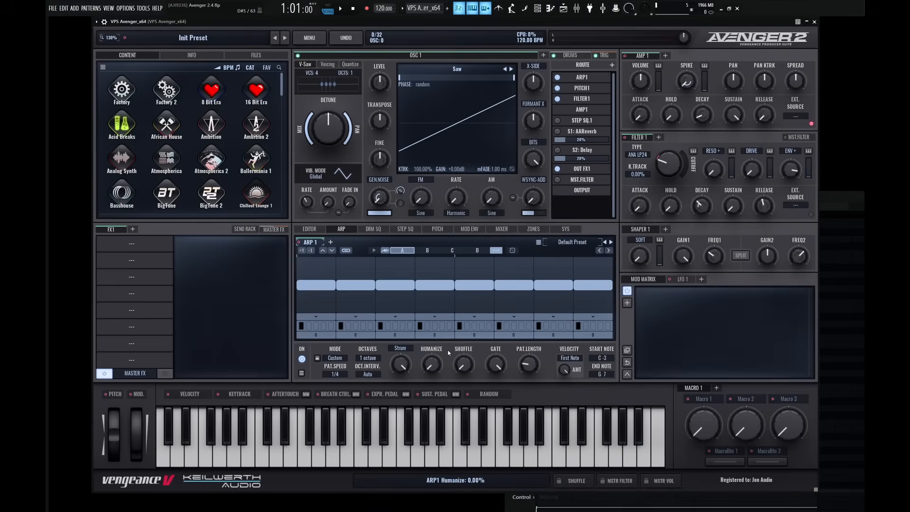
pyautogui.press('space')
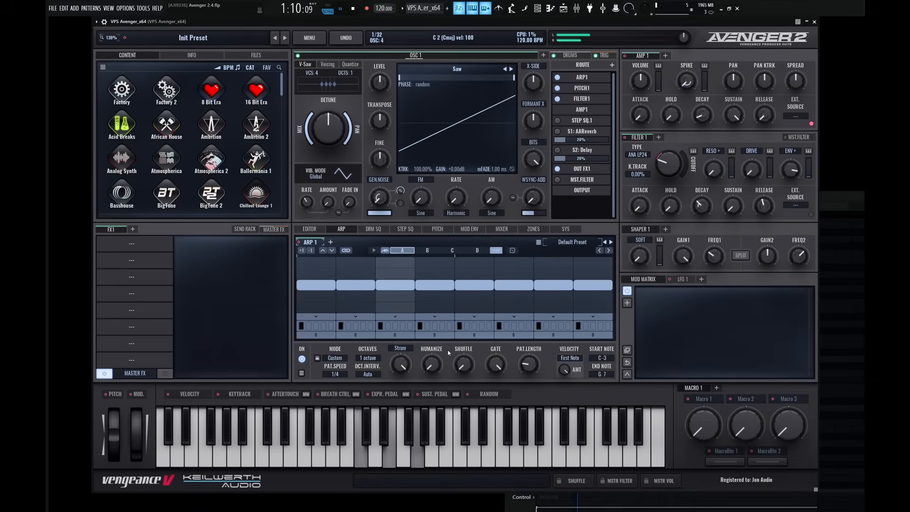
pyautogui.press('space')
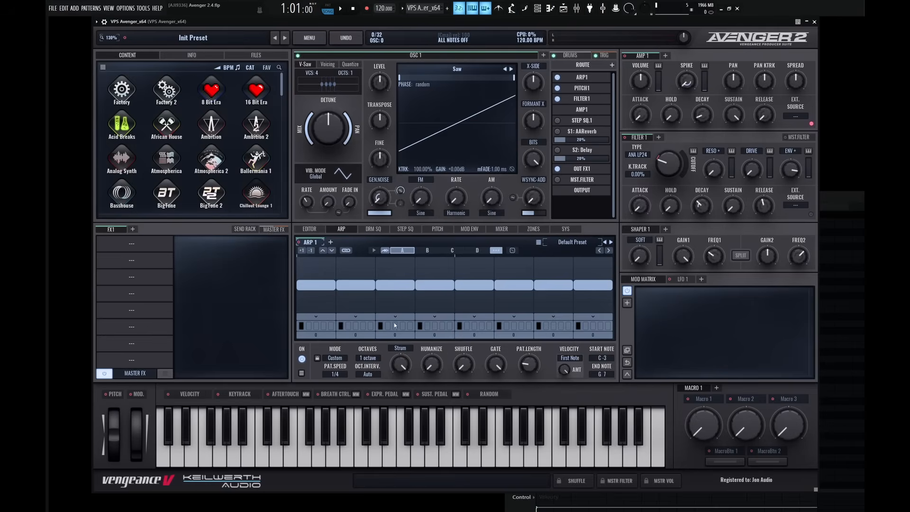
# Assign the second chord note to arpeggiator steps two and four, and the third chord note to step three.
pyautogui.click(355, 329)
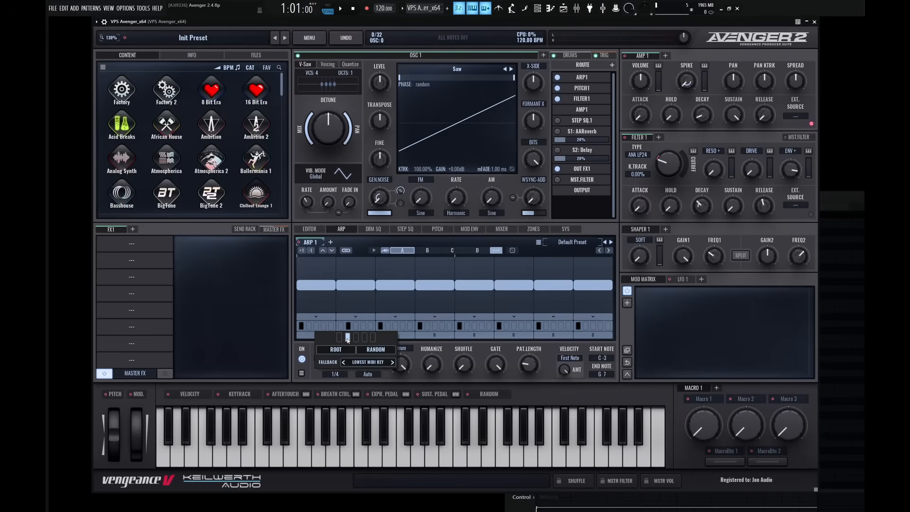
pyautogui.click(396, 327)
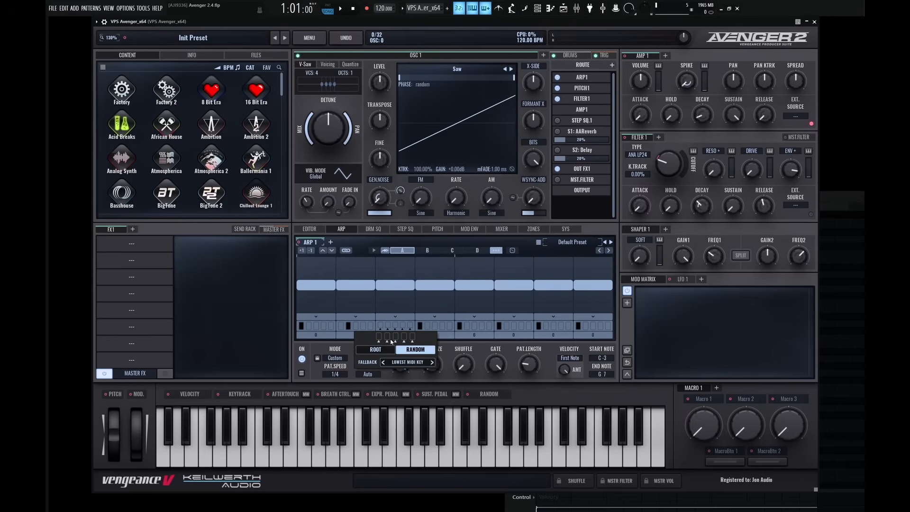
pyautogui.click(449, 349)
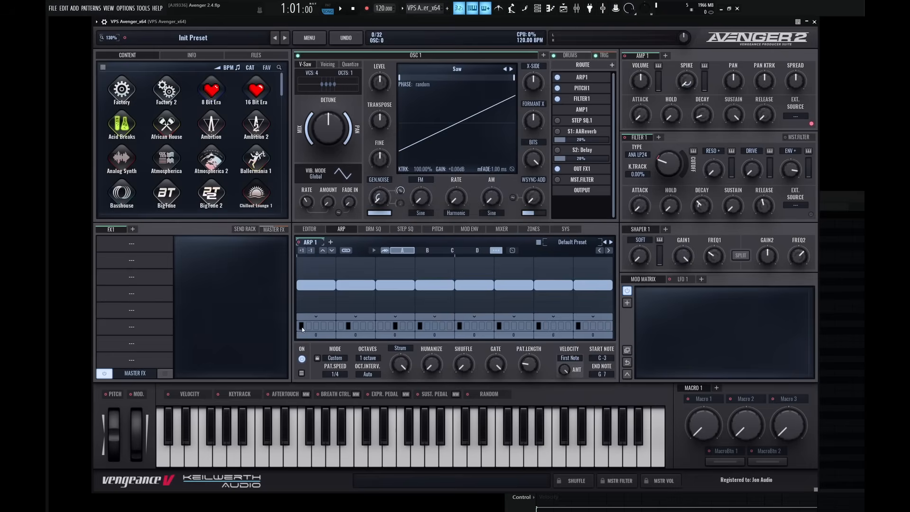
pyautogui.click(420, 326)
pyautogui.click(426, 337)
pyautogui.click(470, 349)
# Assign the second chord note to arpeggiator step six and the third chord note to step seven.
pyautogui.click(508, 330)
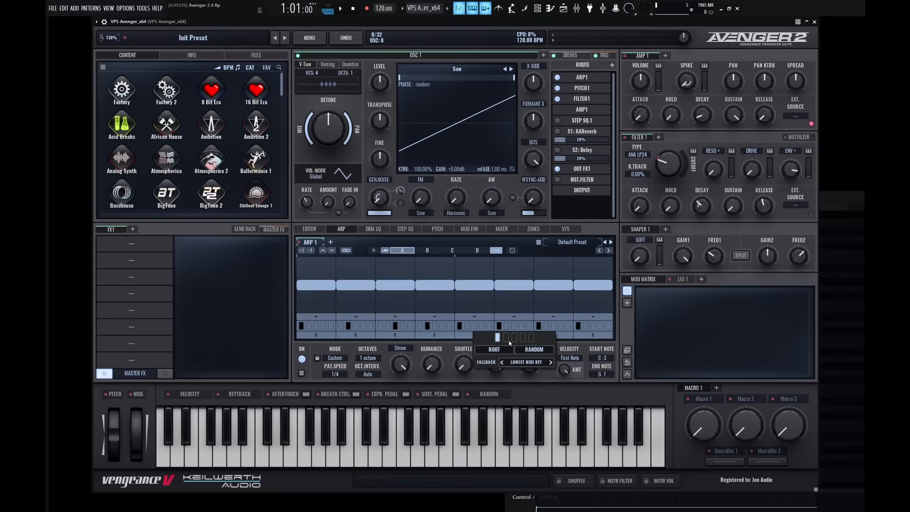
pyautogui.click(509, 340)
pyautogui.click(557, 329)
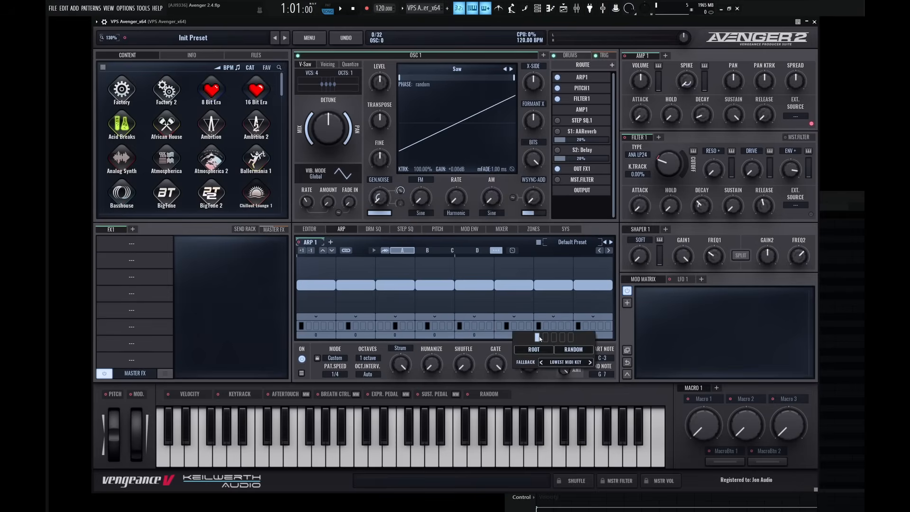
pyautogui.click(574, 350)
pyautogui.click(554, 338)
pyautogui.click(605, 347)
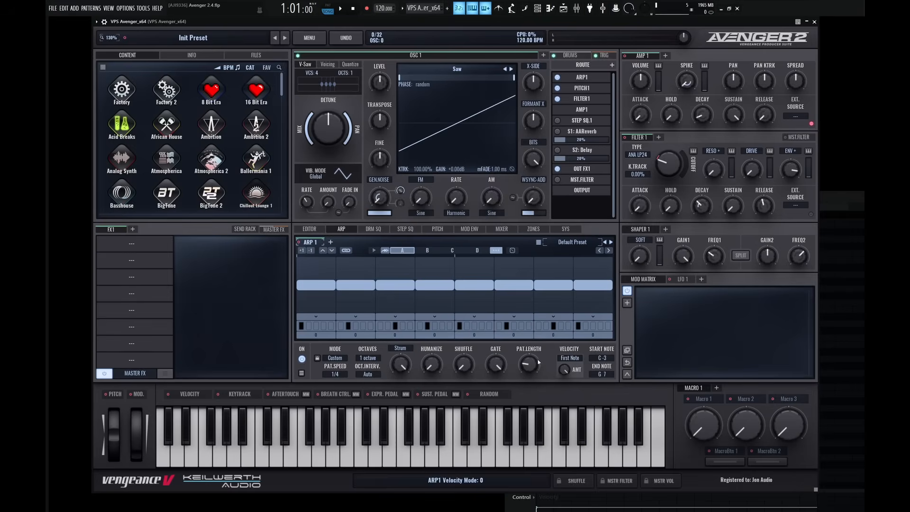
# Set the arpeggiator's pattern length to 6 and play back the shortened pattern.
pyautogui.moveTo(534, 363); pyautogui.dragTo(534, 367)
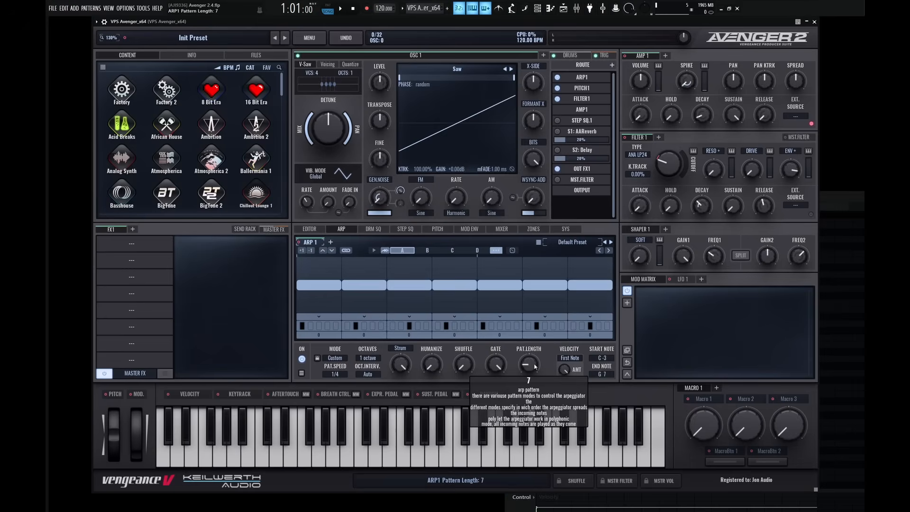
pyautogui.moveTo(537, 368); pyautogui.dragTo(538, 366)
pyautogui.press('space')
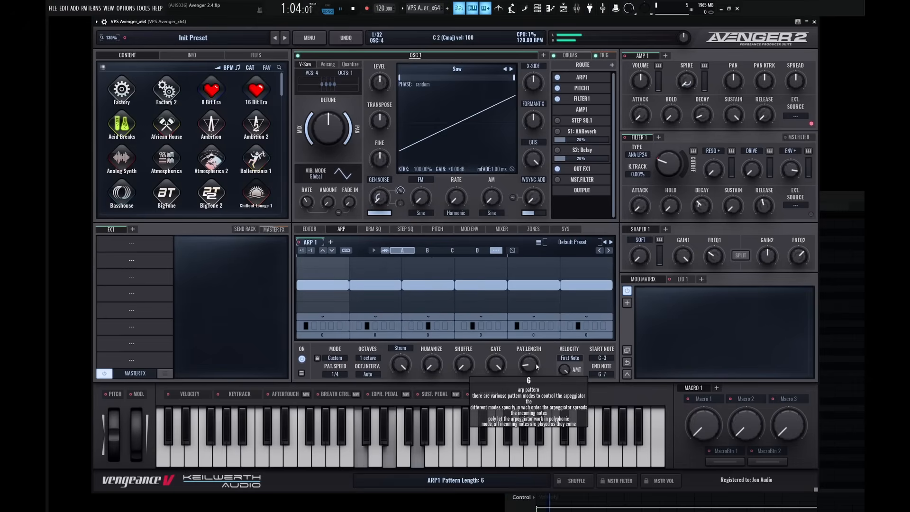
pyautogui.press('space')
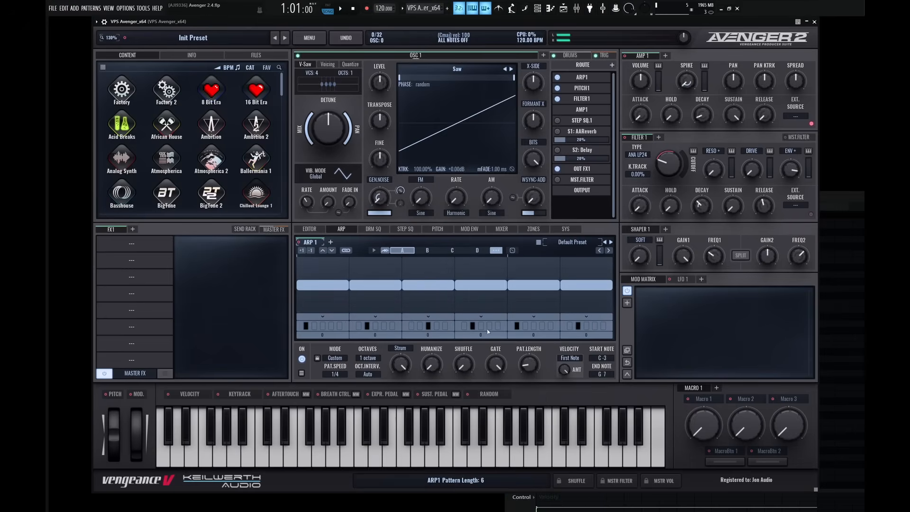
# Assign the first chord note to arpeggiator step four and play back the pattern.
pyautogui.click(480, 327)
pyautogui.click(464, 338)
pyautogui.press('space')
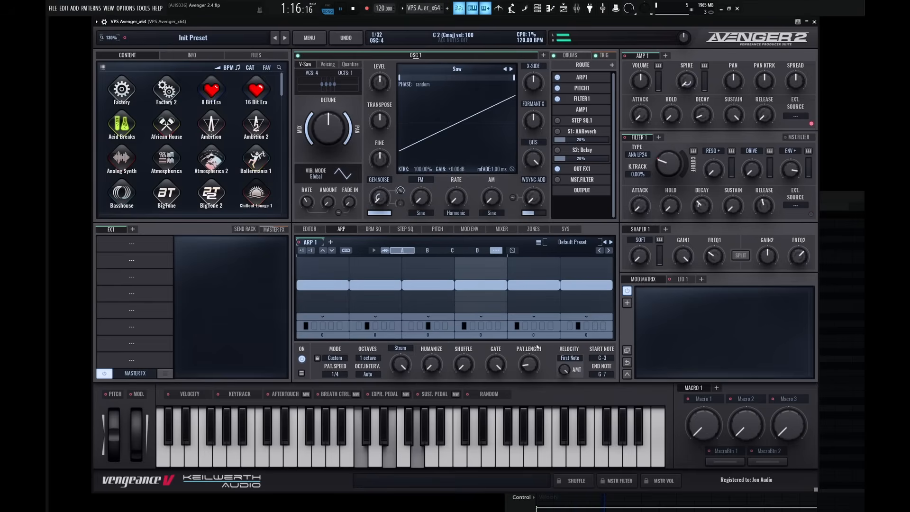
pyautogui.press('space')
# Assign the second chord note to arpeggiator step five and the third chord note to step six, and play back the pattern.
pyautogui.click(537, 327)
pyautogui.click(517, 338)
pyautogui.click(525, 338)
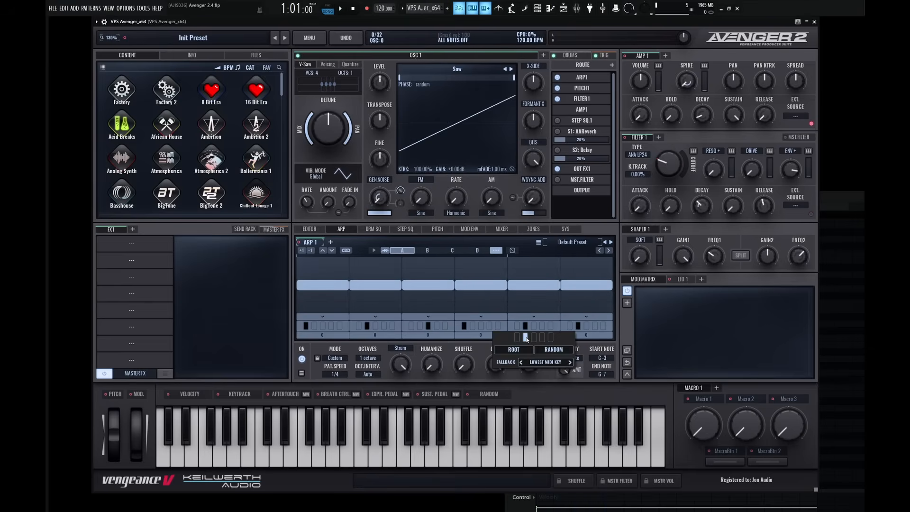
pyautogui.click(586, 345)
pyautogui.click(582, 326)
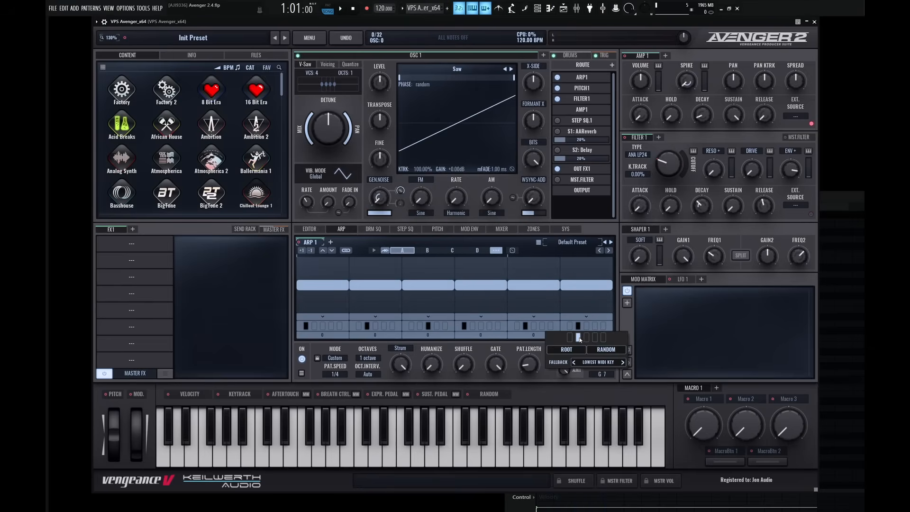
pyautogui.click(578, 338)
pyautogui.click(586, 338)
pyautogui.click(534, 364)
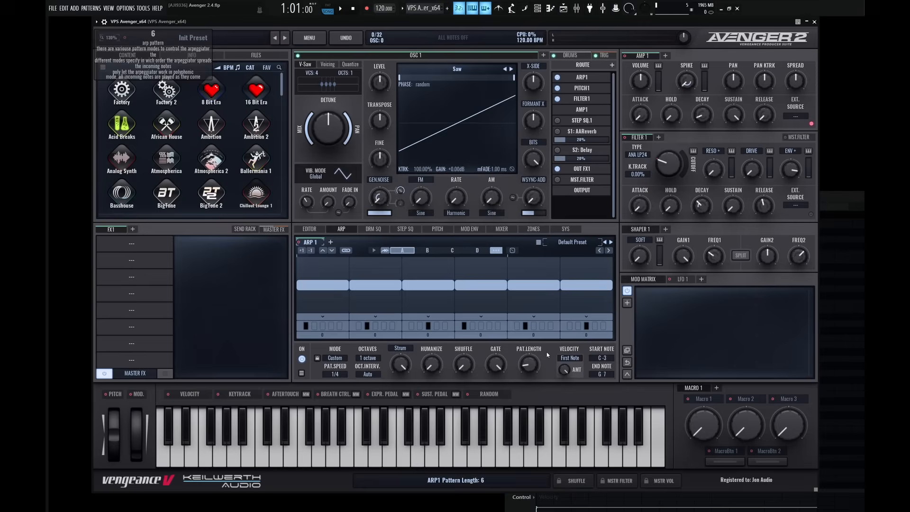
pyautogui.press('space')
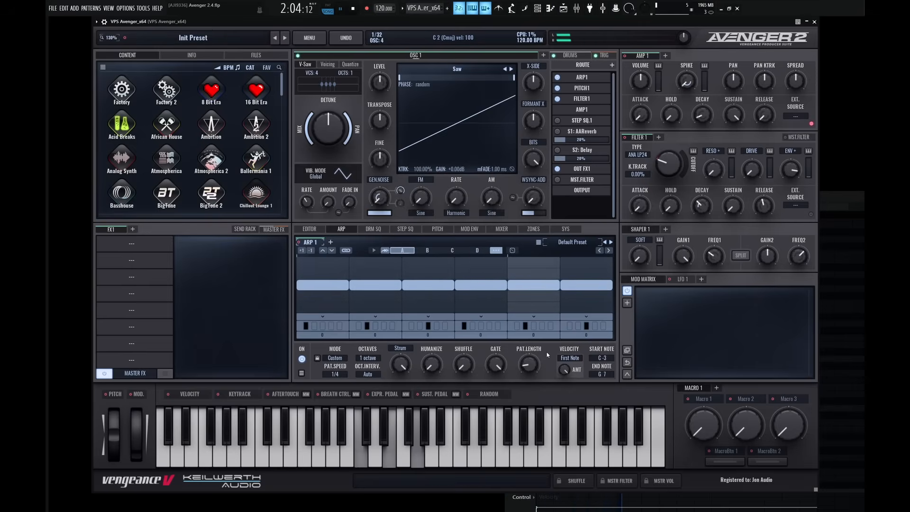
pyautogui.press('space')
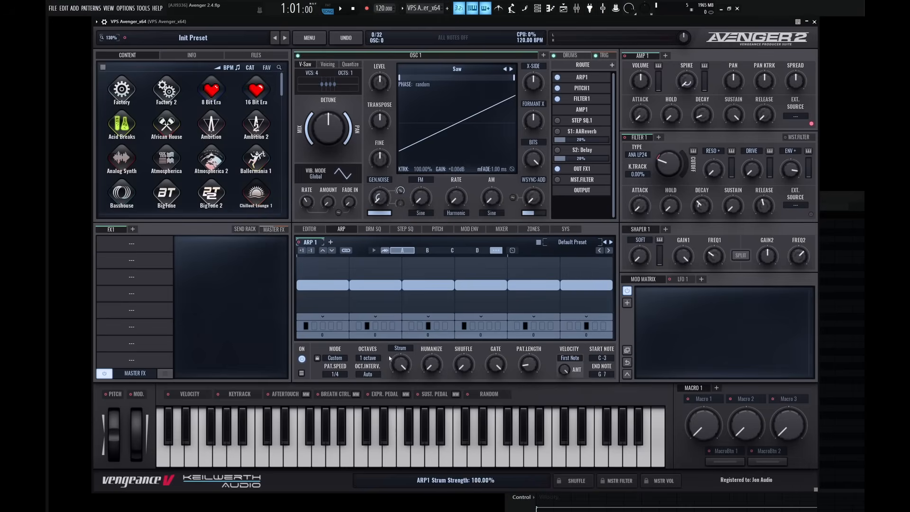
# Set the arpeggiator's octave range to 2 octaves and play back the chord with the piano roll open.
pyautogui.click(370, 359)
pyautogui.click(382, 378)
pyautogui.click(551, 9)
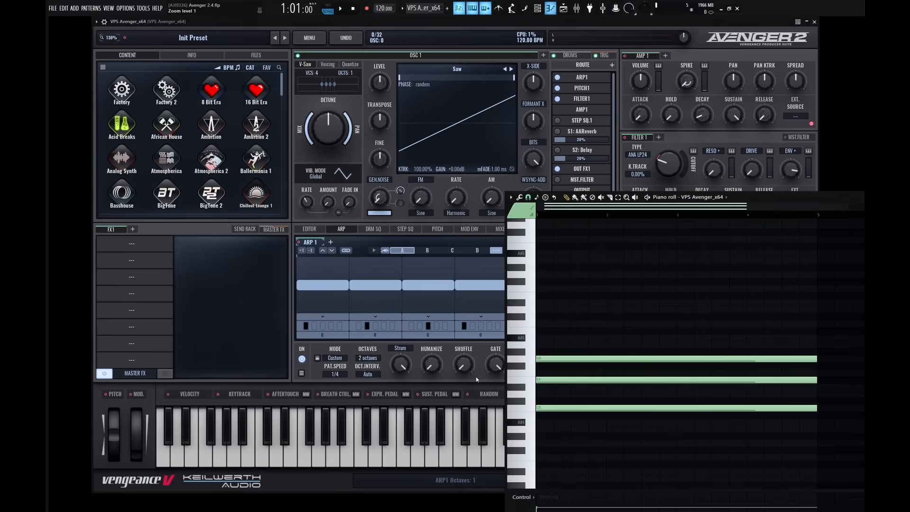
pyautogui.press('space')
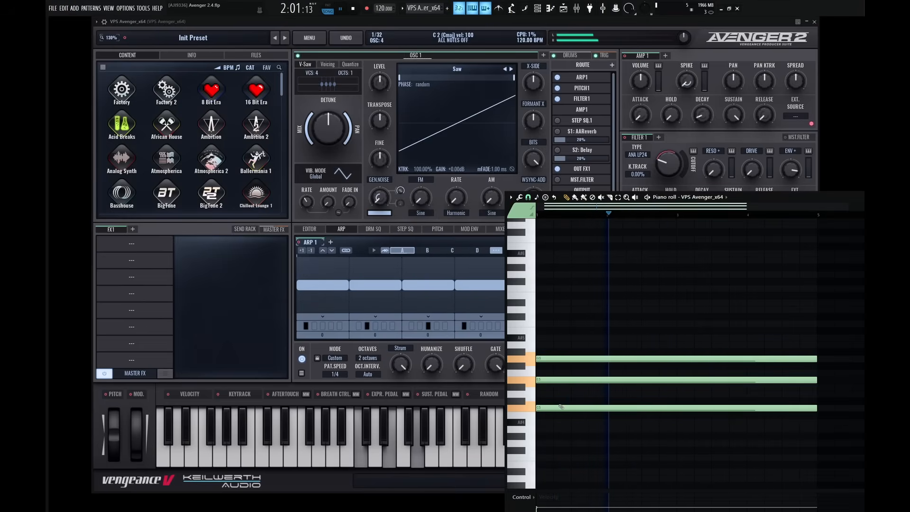
pyautogui.press('space')
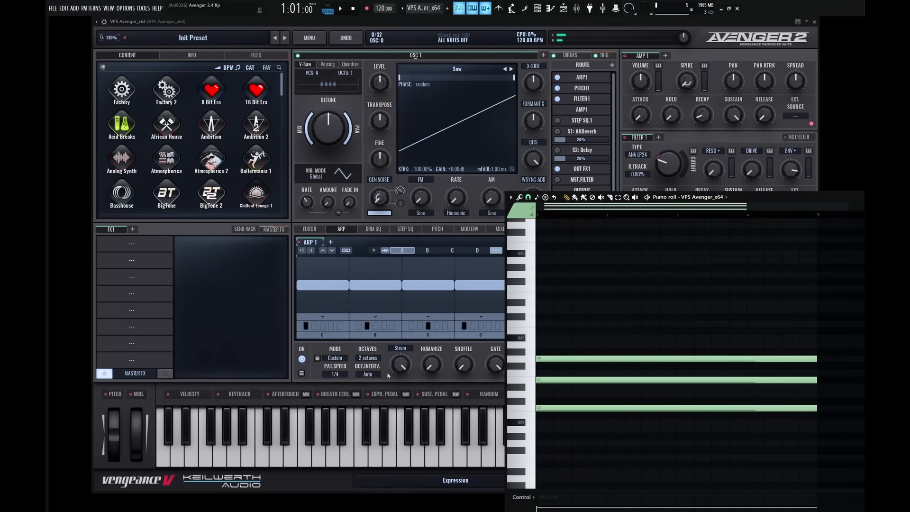
# Set the arpeggiator's octave interval to 1 step and play back the chord with the piano roll open.
pyautogui.click(385, 373)
pyautogui.click(369, 374)
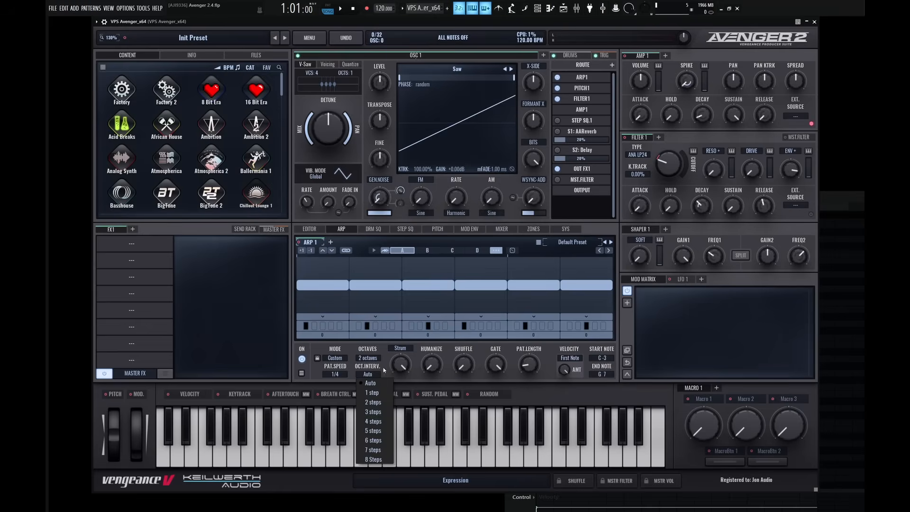
pyautogui.click(384, 393)
pyautogui.press('F7')
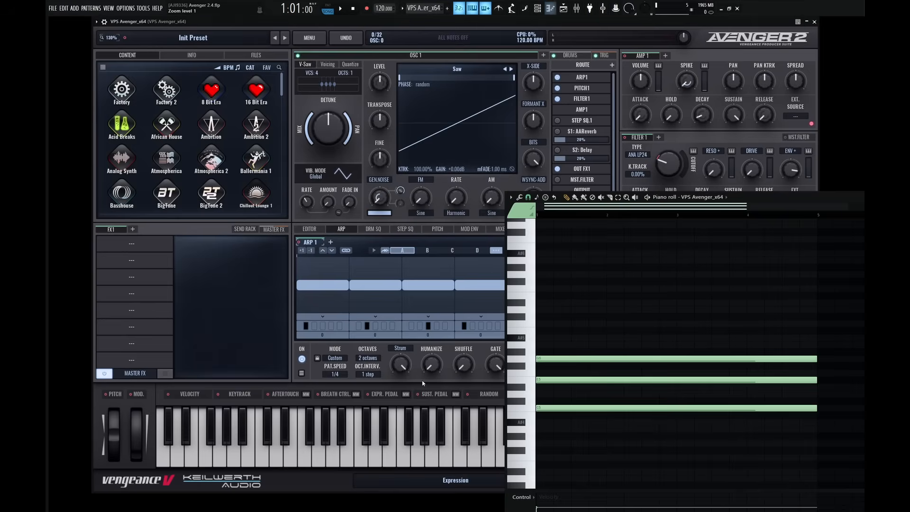
pyautogui.press('space')
pyautogui.press('space')
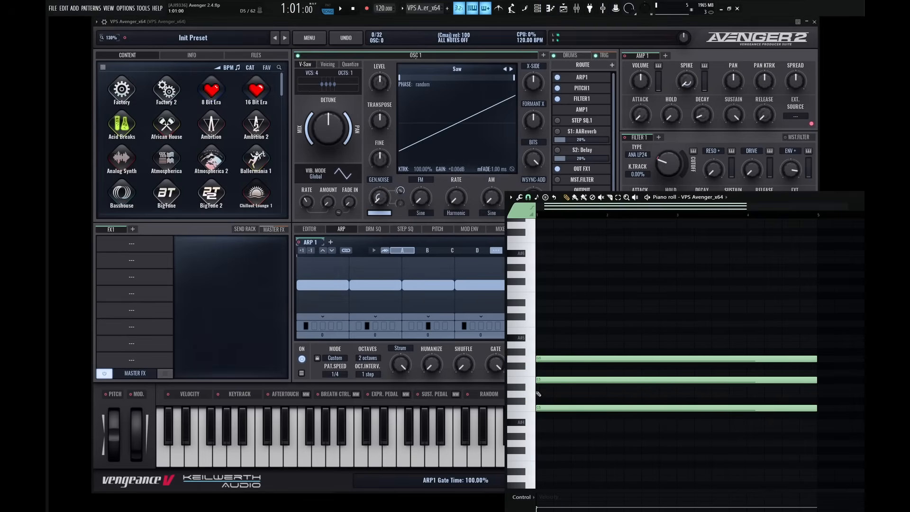
# Audition single notes such as E5 and E6 on the piano roll keyboard to compare the octaves.
pyautogui.click(531, 381)
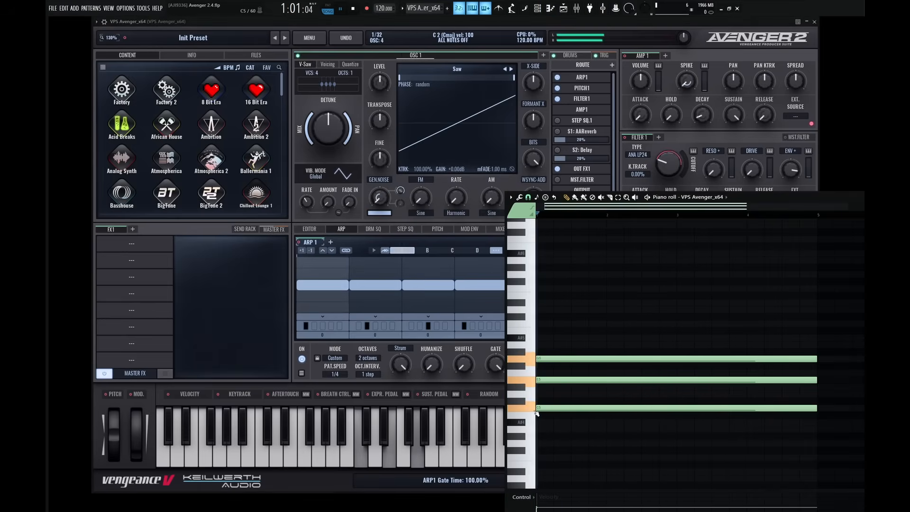
pyautogui.click(533, 384)
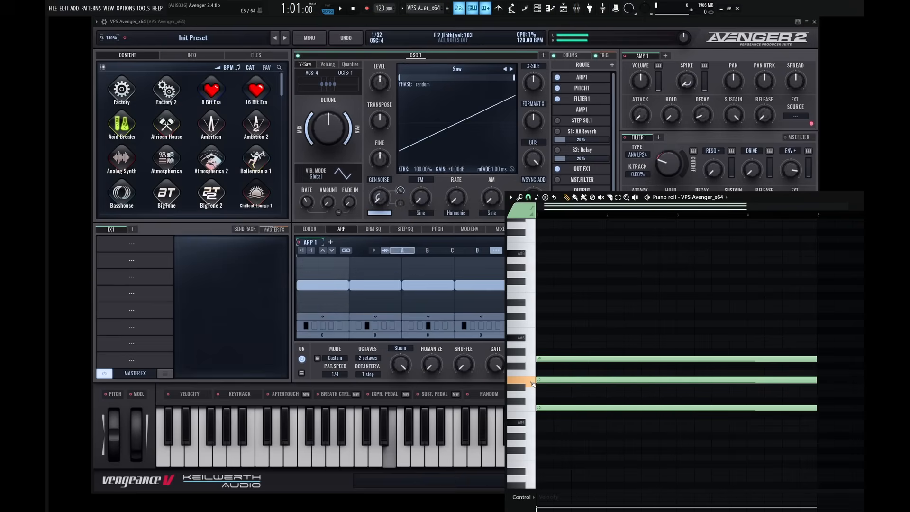
pyautogui.click(530, 298)
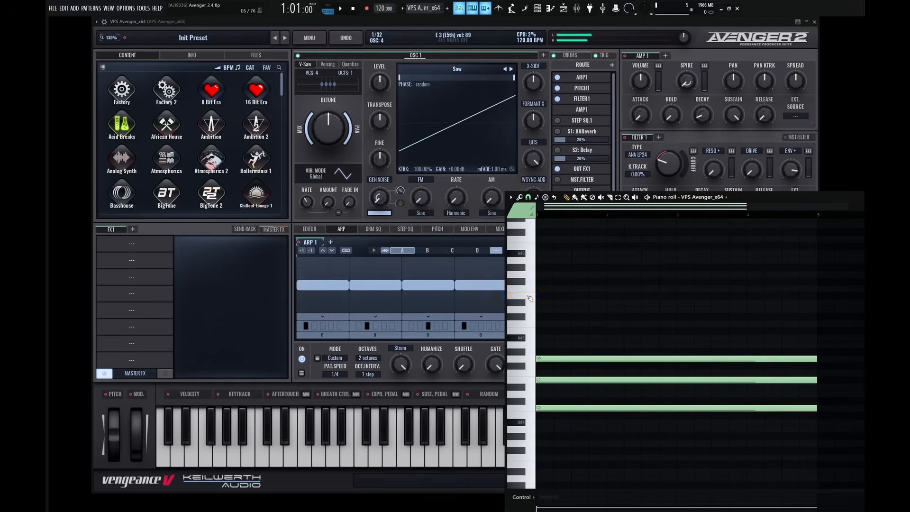
pyautogui.click(530, 301)
pyautogui.click(532, 302)
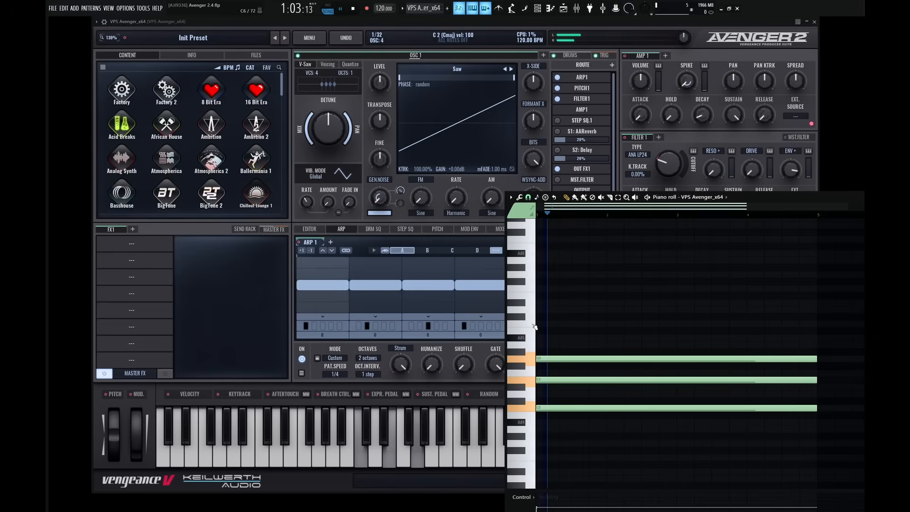
# Review the arpeggiator's available octave interval and octave range options.
pyautogui.click(378, 368)
pyautogui.click(374, 374)
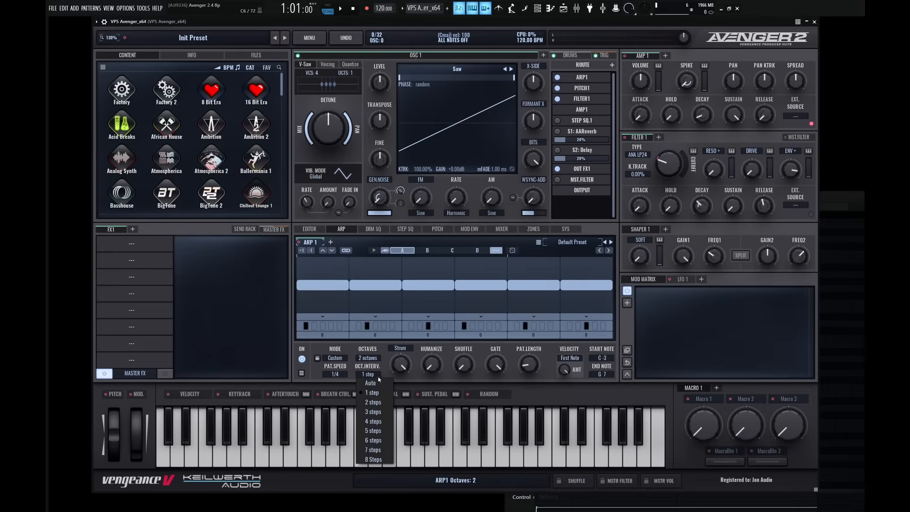
pyautogui.click(406, 386)
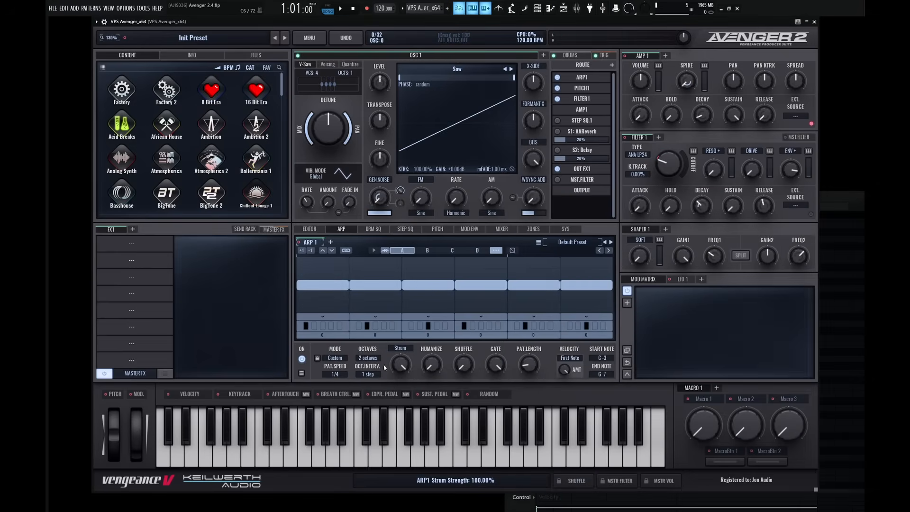
pyautogui.click(380, 359)
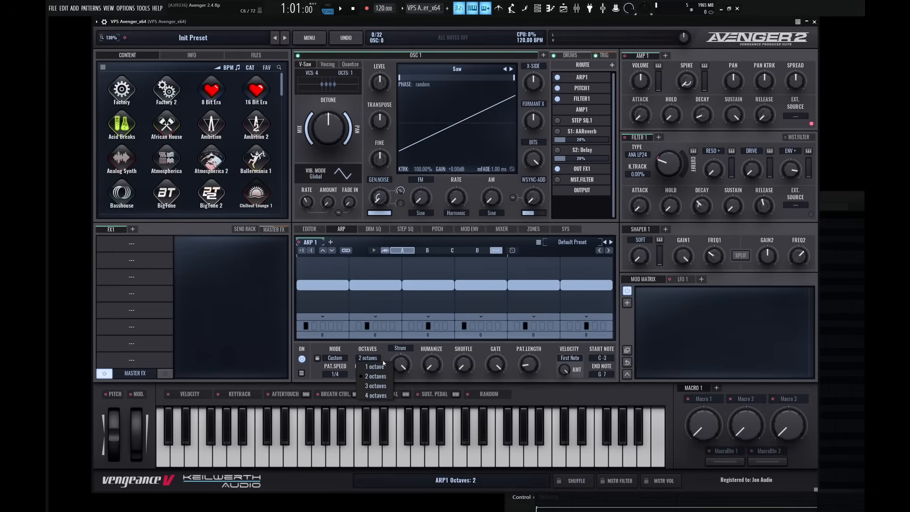
pyautogui.click(418, 383)
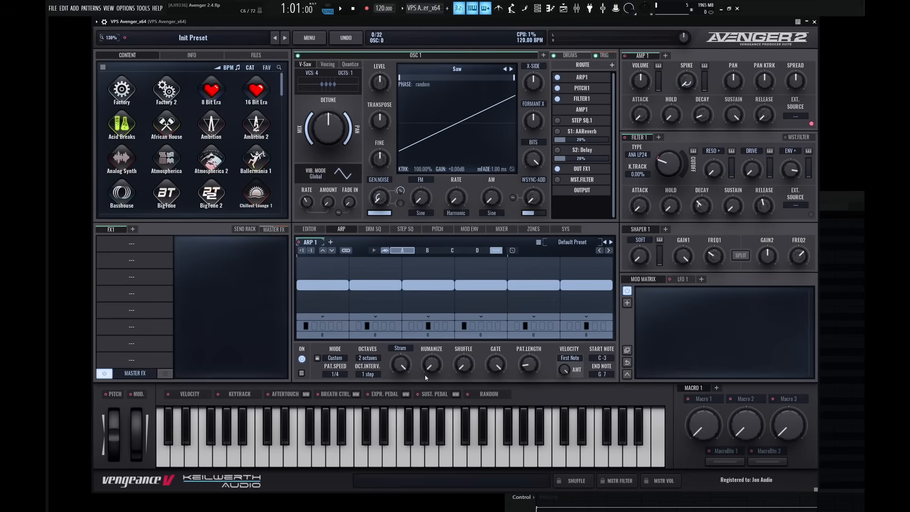
# Load the arpeggiator's Custom preset Blossom, play it back, and advance to the Cascade preset.
pyautogui.click(561, 243)
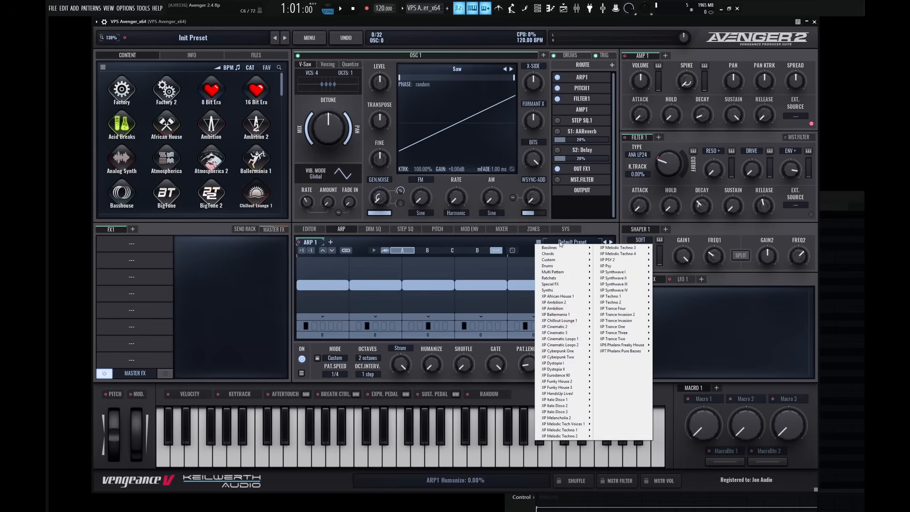
pyautogui.moveTo(554, 261)
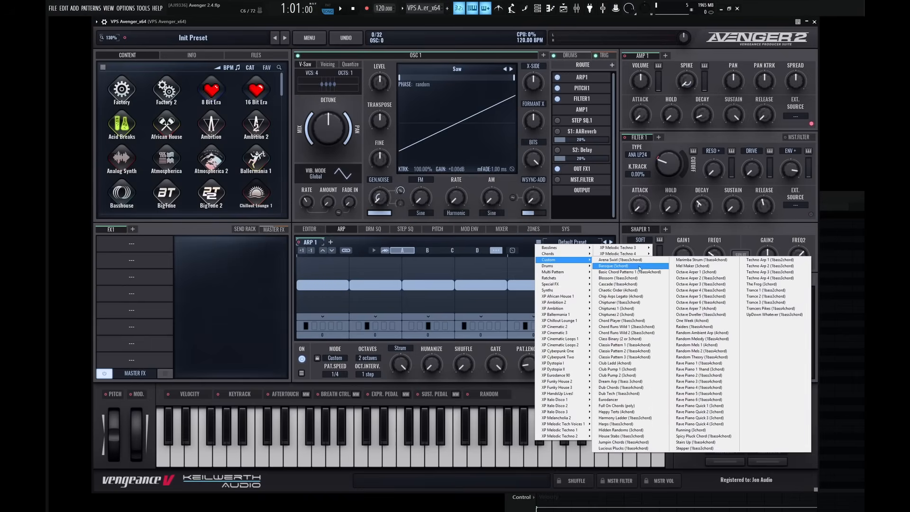
pyautogui.click(626, 278)
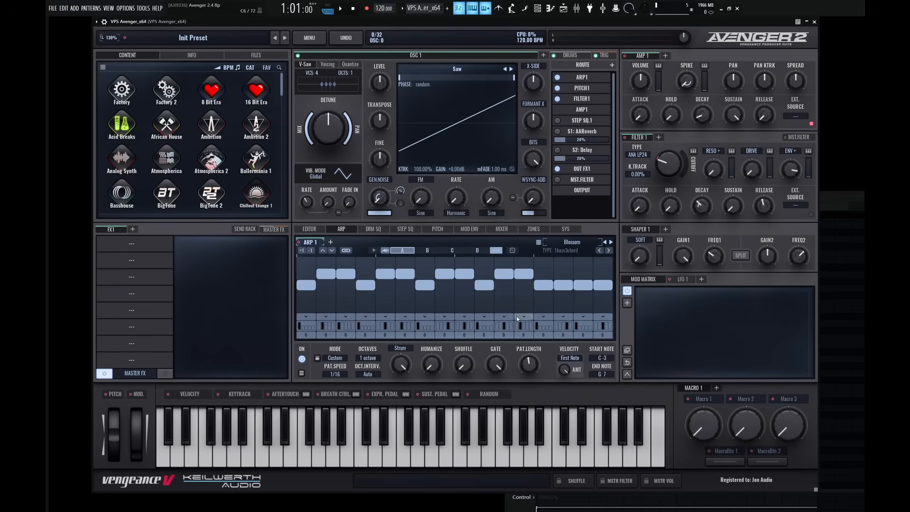
pyautogui.press('space')
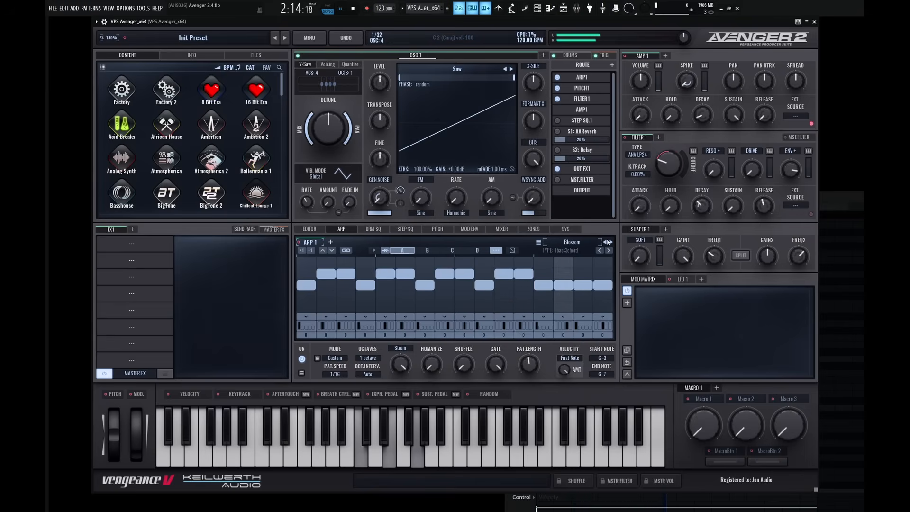
pyautogui.click(611, 242)
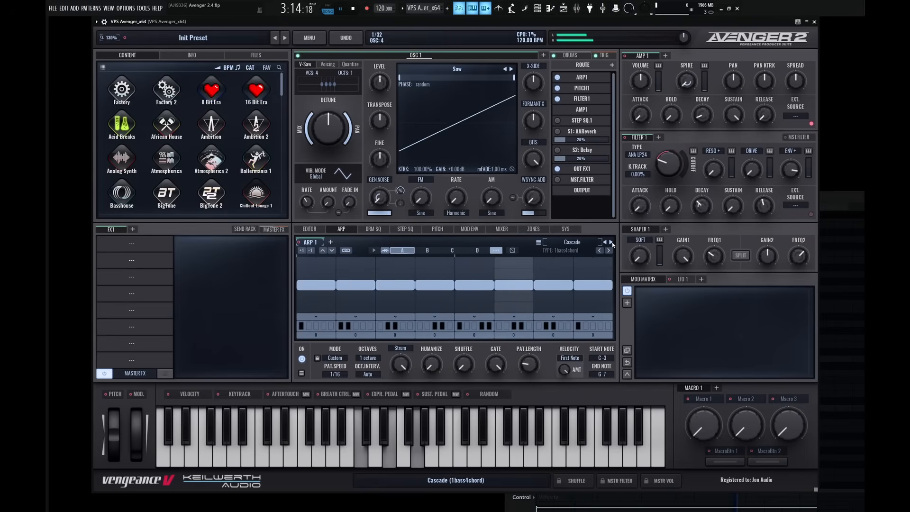
pyautogui.press('space')
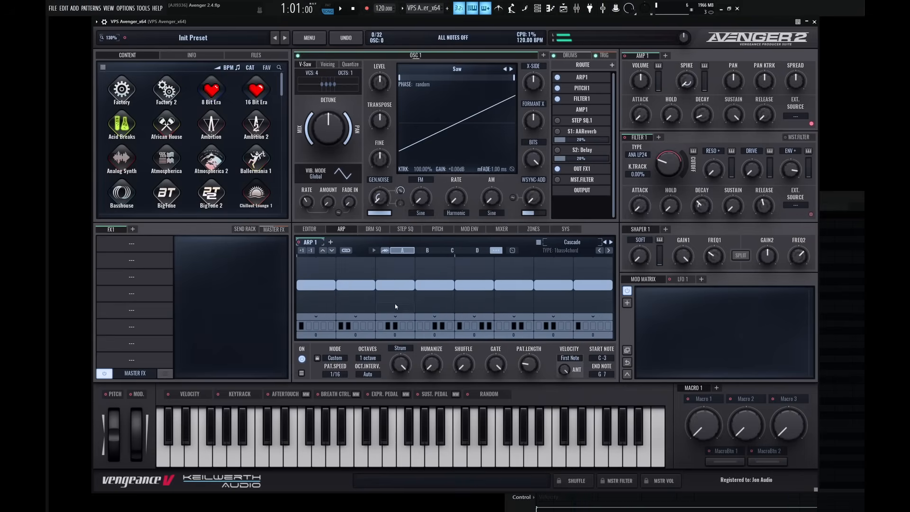
# Play back the Cascade preset with the piano roll chord and advance to the Chaotic Order preset.
pyautogui.click(347, 326)
pyautogui.press('F7')
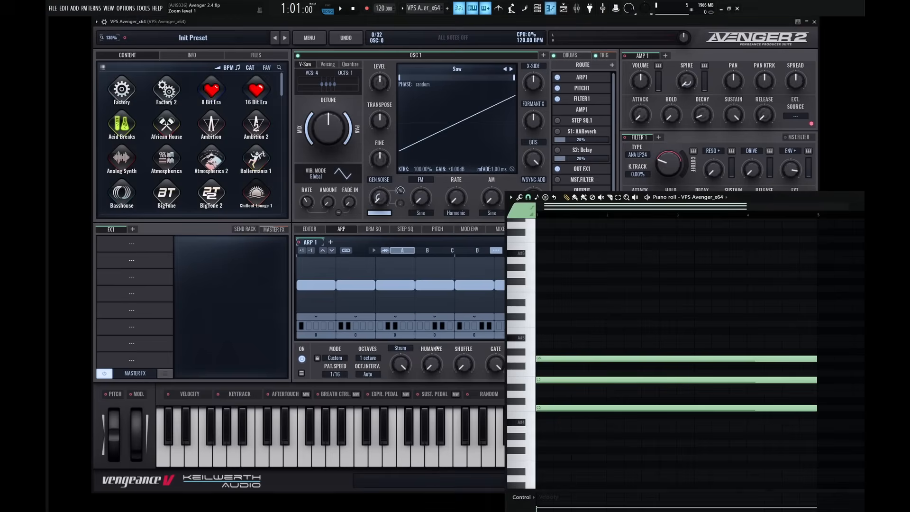
pyautogui.click(535, 406)
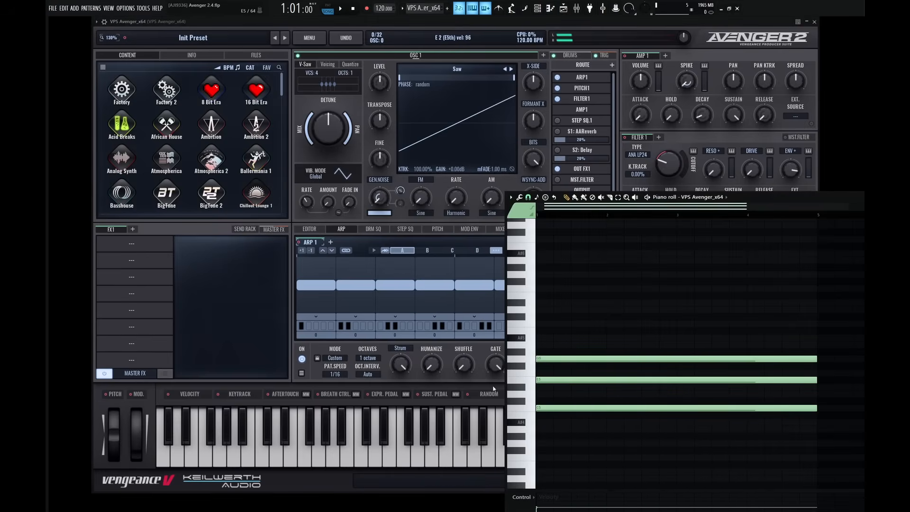
pyautogui.press('space')
pyautogui.press('F7')
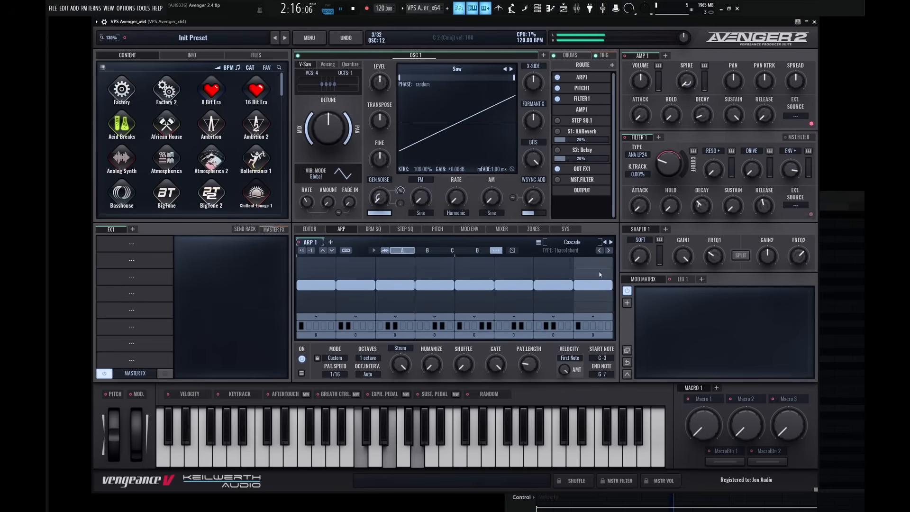
pyautogui.click(611, 242)
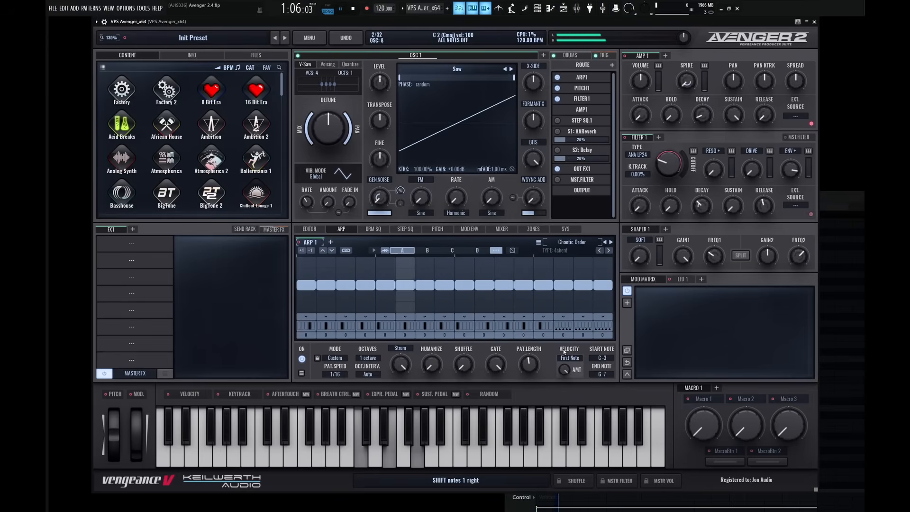
# Audition the arpeggiator's Custom presets from Chaotic Order through Chip Arps Legato and Chiptuner to Chiptunez 1 with the piano roll chord.
pyautogui.press('space')
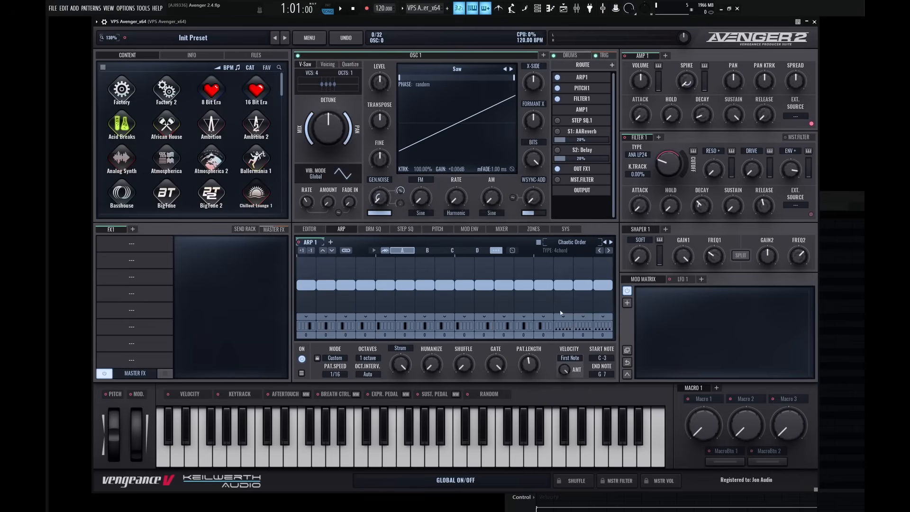
pyautogui.click(564, 327)
pyautogui.click(612, 347)
pyautogui.click(611, 243)
pyautogui.press('space')
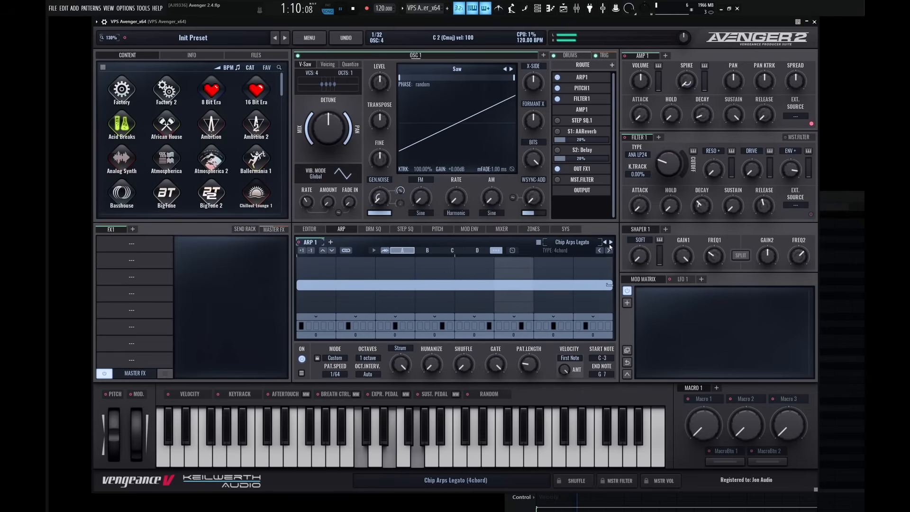
pyautogui.click(611, 243)
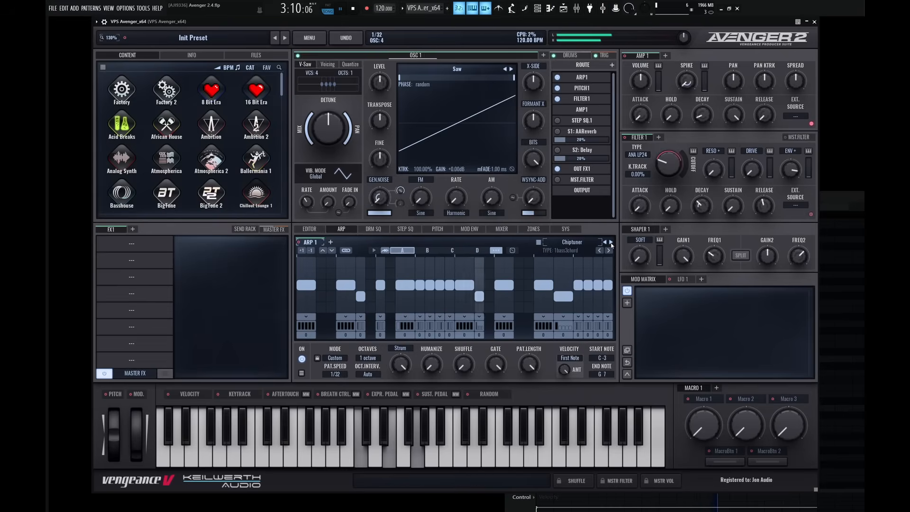
pyautogui.click(611, 243)
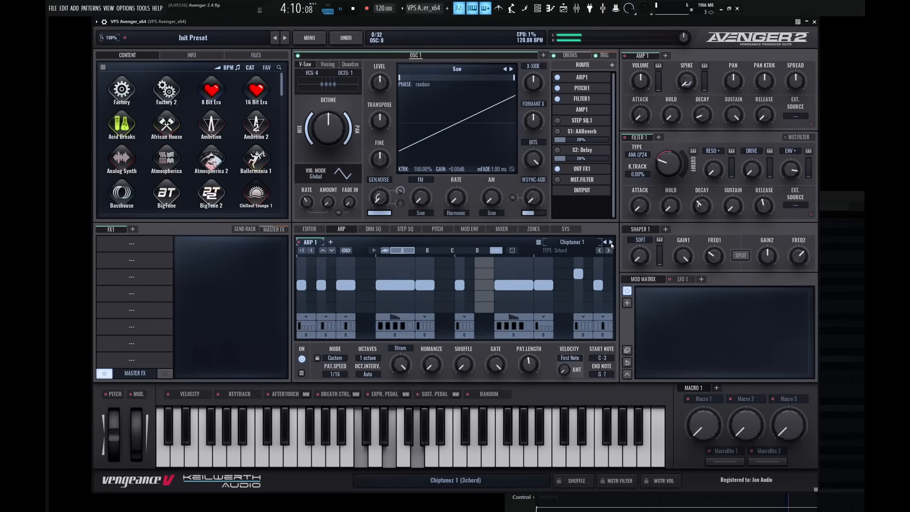
pyautogui.press('space')
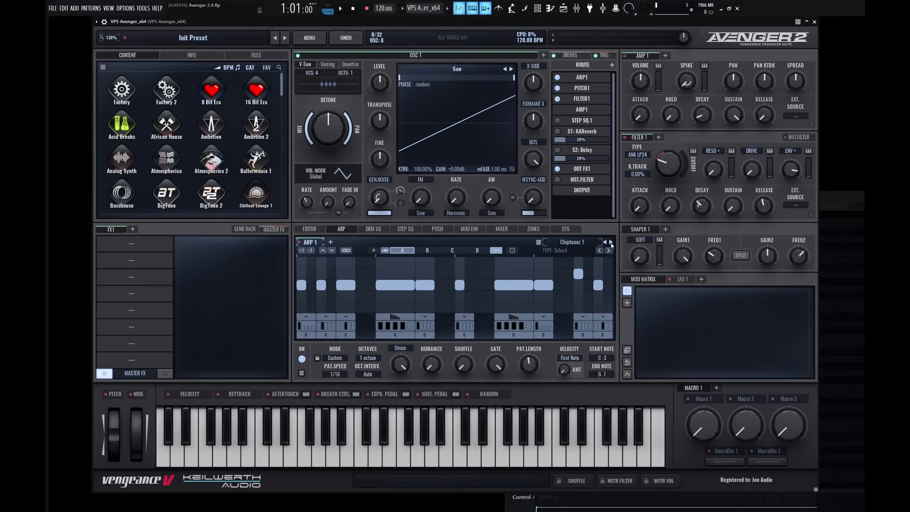
# Add a Delay in the first FX1 slot and a Ruta Verb in the second, and start playback.
pyautogui.click(142, 249)
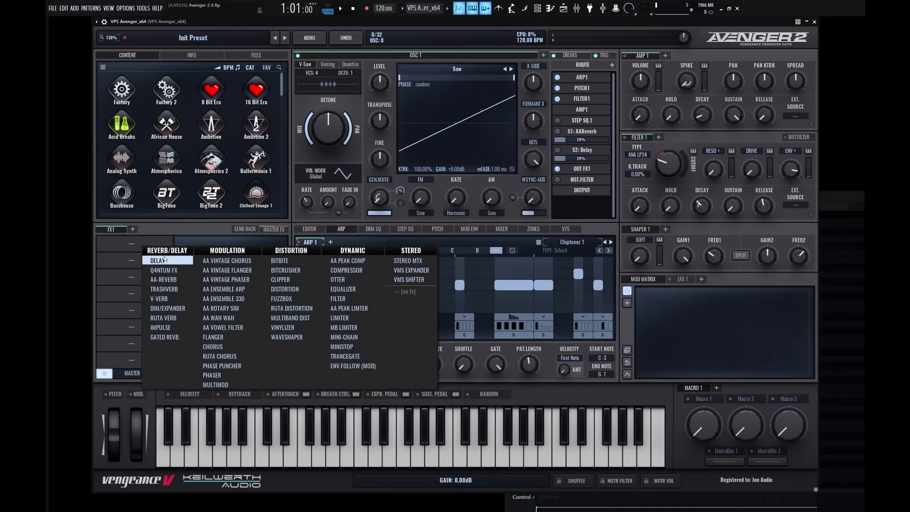
pyautogui.click(156, 258)
pyautogui.click(141, 263)
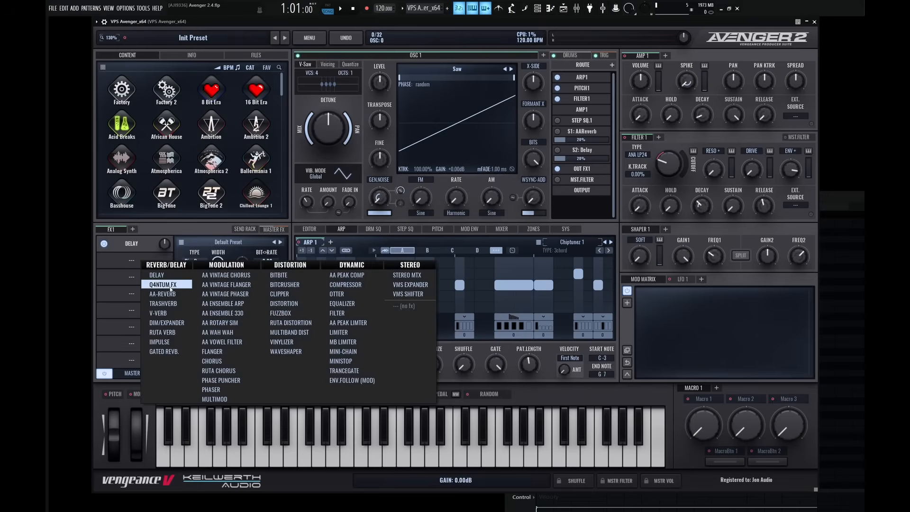
pyautogui.click(176, 332)
pyautogui.press('space')
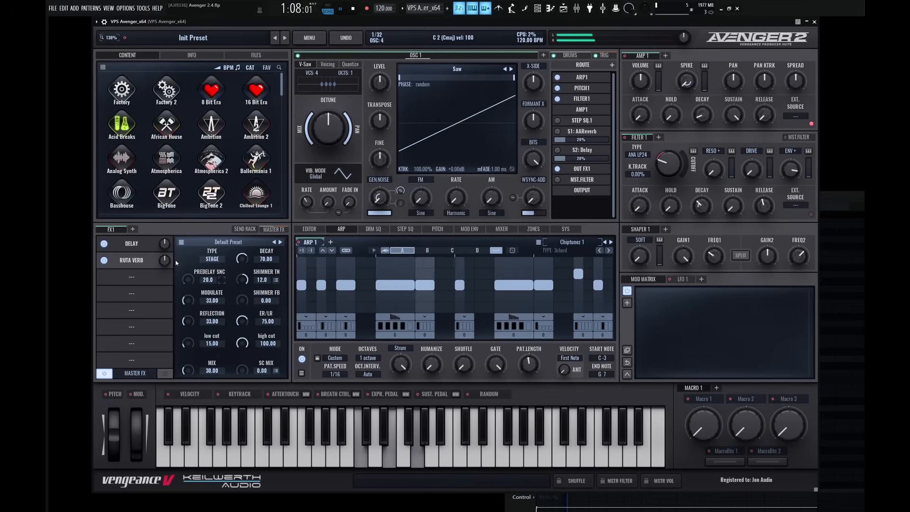
# Set the Ruta Verb decay to 25 and lower its mix, then show the Delay settings and stop playback.
pyautogui.moveTo(245, 260); pyautogui.dragTo(247, 303)
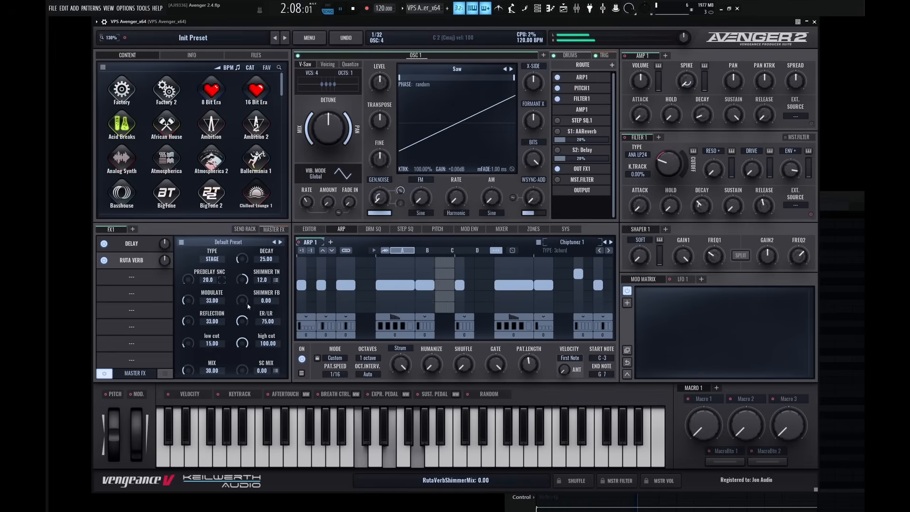
pyautogui.moveTo(191, 369); pyautogui.dragTo(191, 380)
pyautogui.click(132, 243)
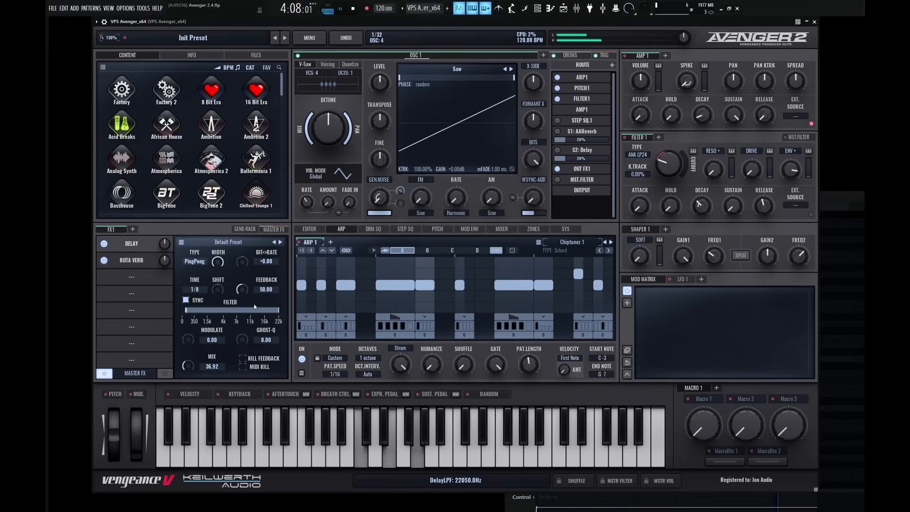
pyautogui.press('space')
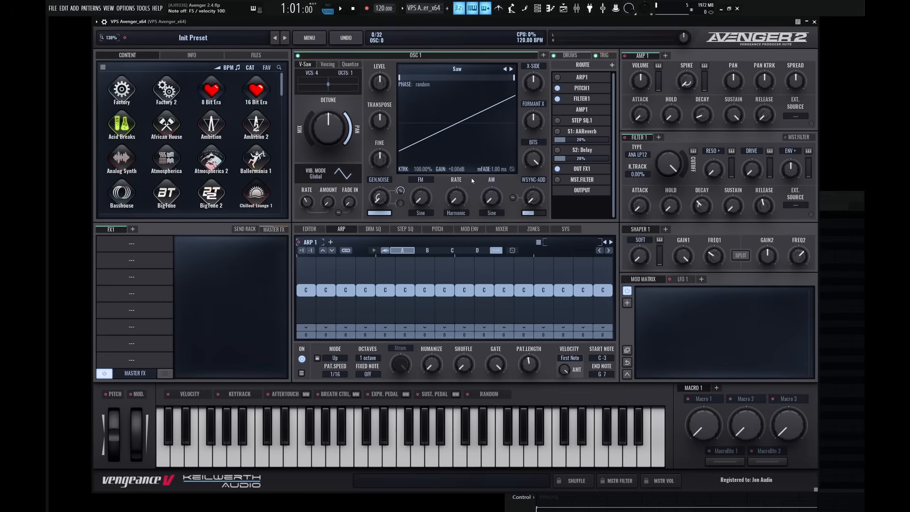
# Add a Ruta Chorus in the first FX1 slot and load its preset Chorus - Big Ensemble.
pyautogui.click(132, 245)
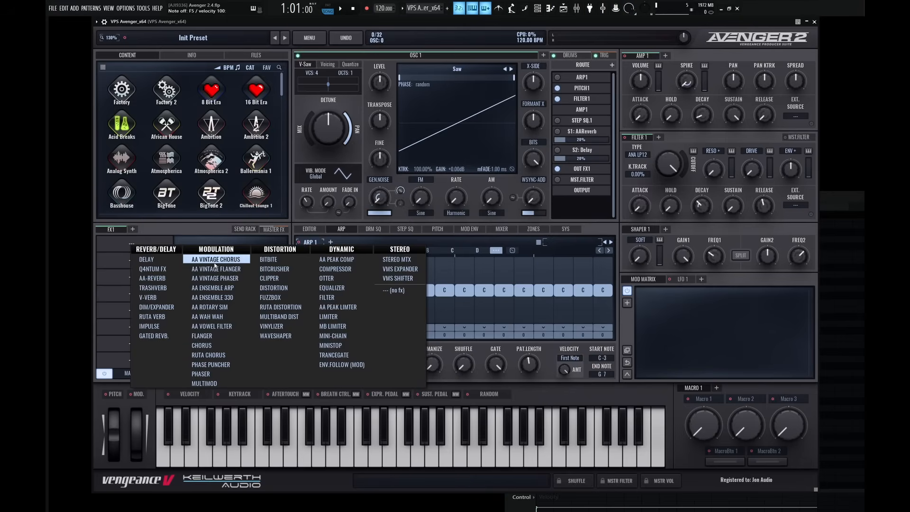
pyautogui.click(204, 355)
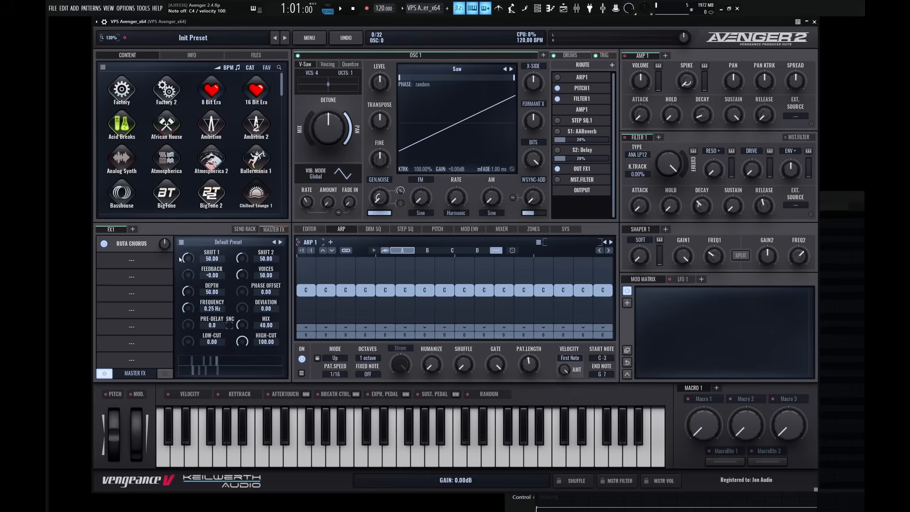
pyautogui.click(221, 242)
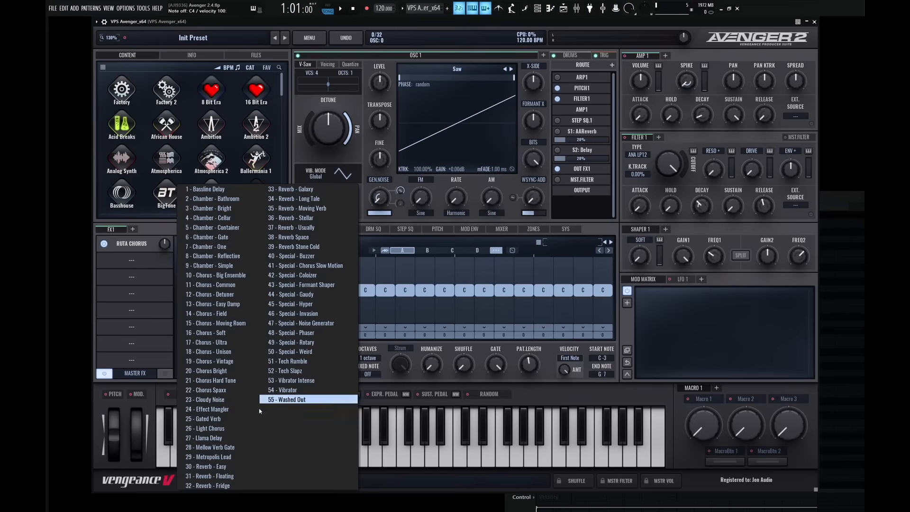
pyautogui.click(229, 277)
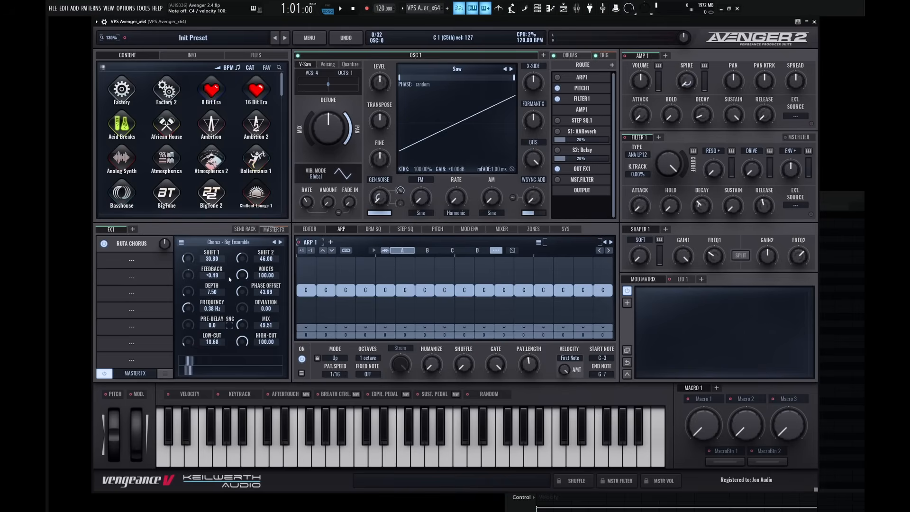
# Play a test note through the chorus and lengthen the AMP 1 release.
pyautogui.press('t')
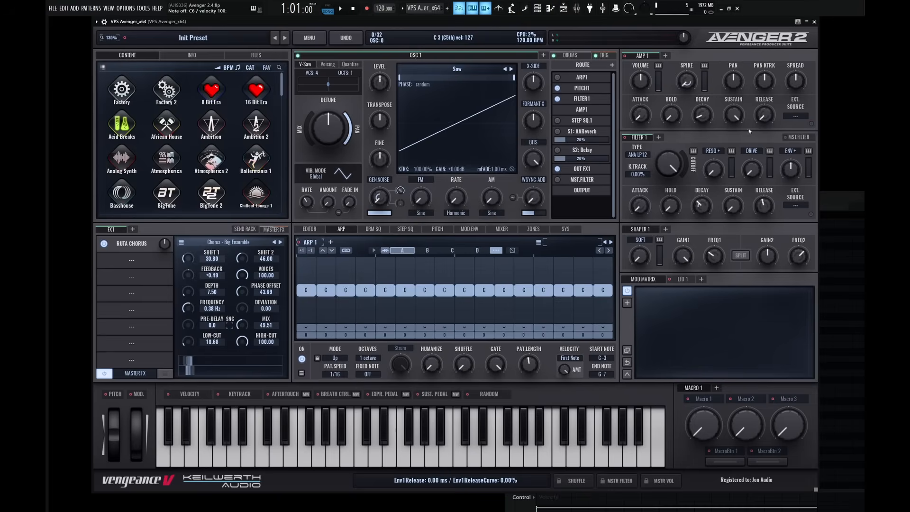
pyautogui.moveTo(768, 119); pyautogui.dragTo(757, 80)
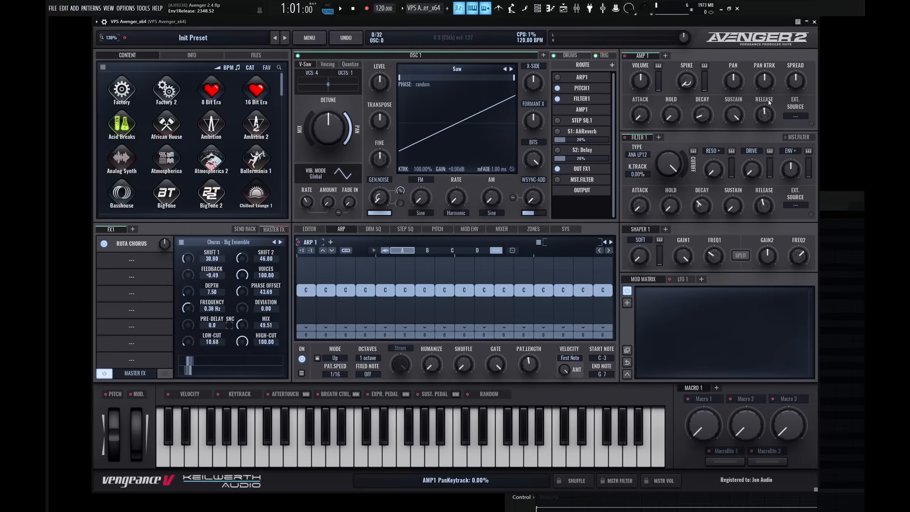
pyautogui.moveTo(765, 121); pyautogui.dragTo(764, 112)
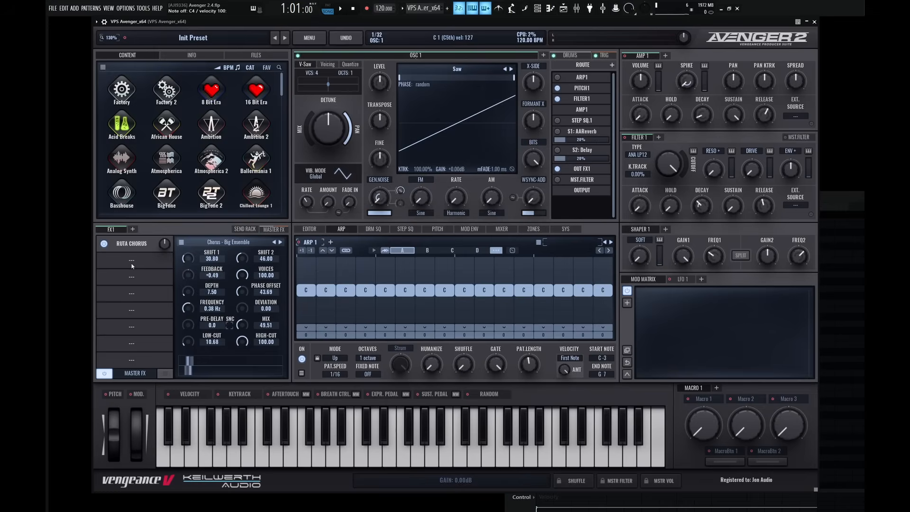
# Keep the chorus on Chorus - Big Ensemble and add a Delay and a Ruta Verb in the two FX1 slots below it.
pyautogui.click(230, 243)
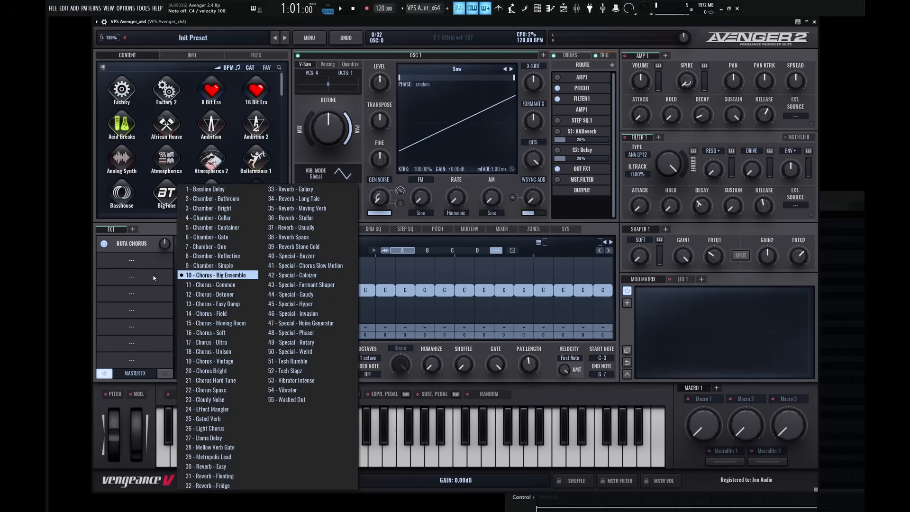
pyautogui.click(218, 275)
pyautogui.click(132, 260)
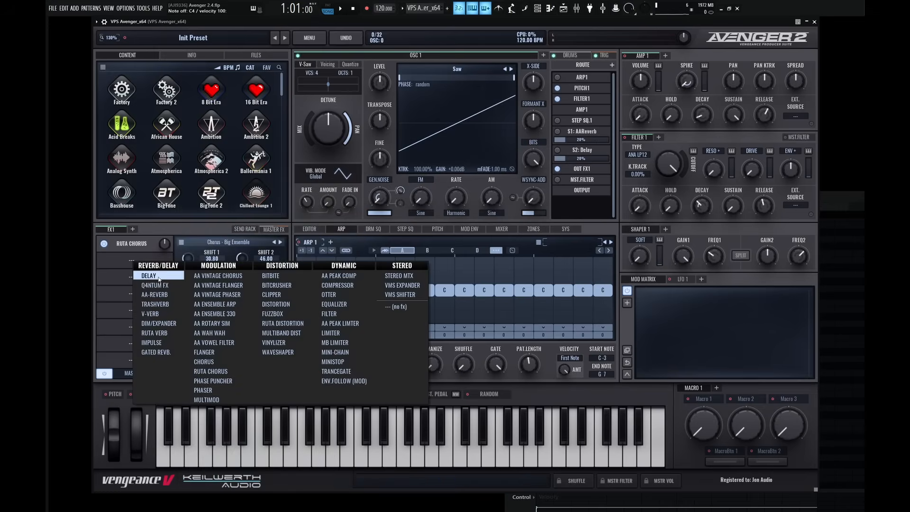
pyautogui.click(149, 276)
pyautogui.click(133, 278)
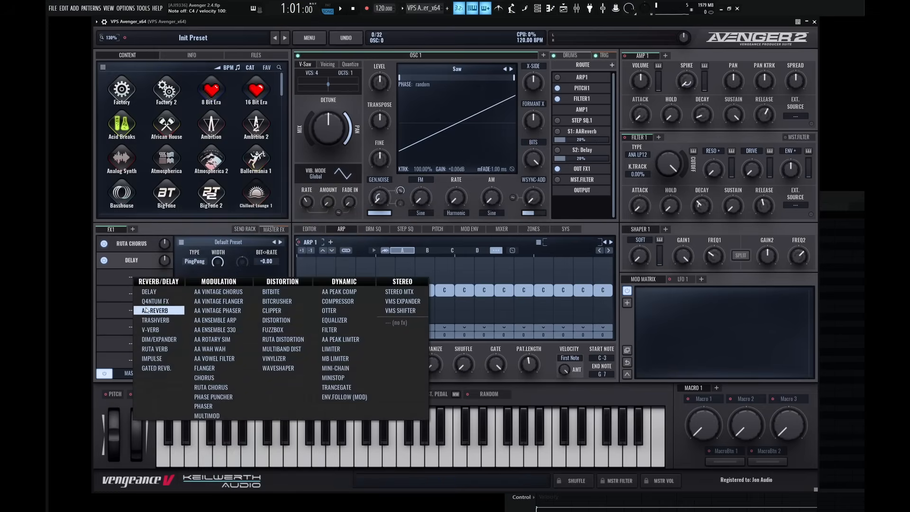
pyautogui.click(161, 349)
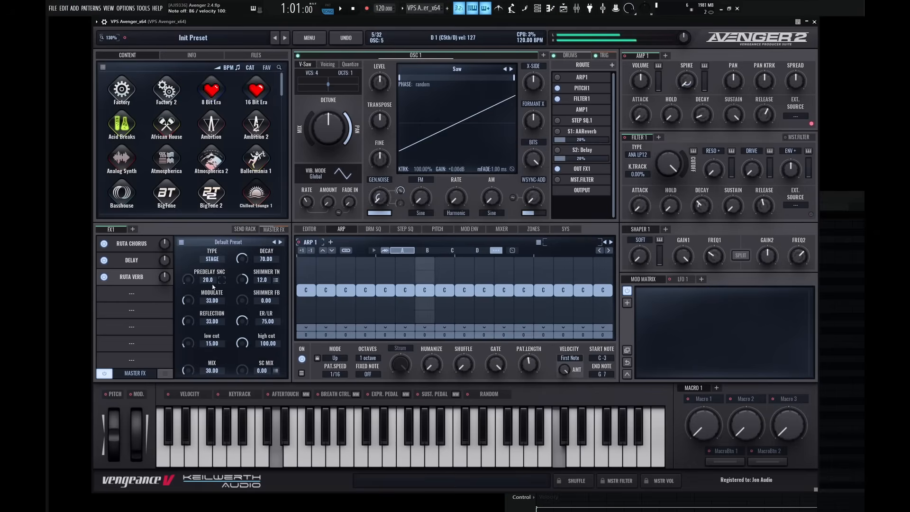
# Sweep the FILTER 1 cutoff down to about 537 Hz and back up while notes are played.
pyautogui.moveTo(673, 170); pyautogui.dragTo(675, 207)
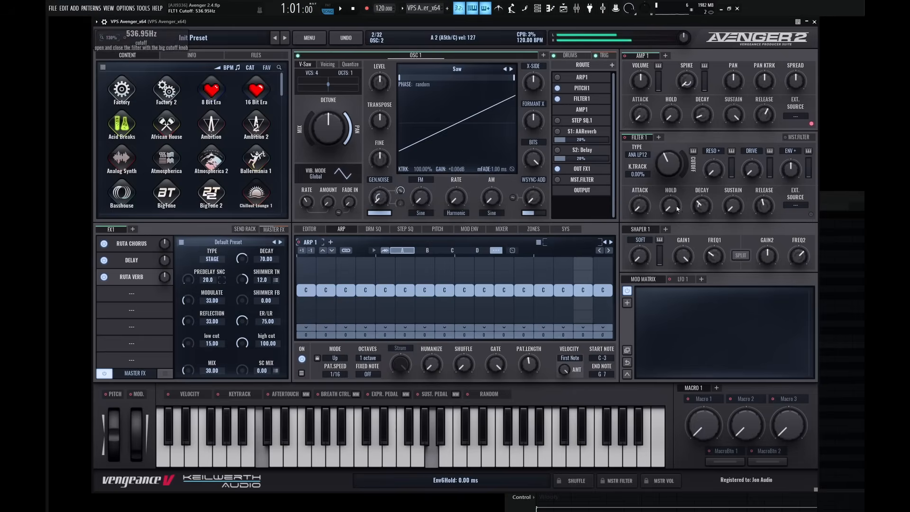
pyautogui.moveTo(669, 156); pyautogui.dragTo(669, 165)
pyautogui.moveTo(671, 159); pyautogui.dragTo(661, 128)
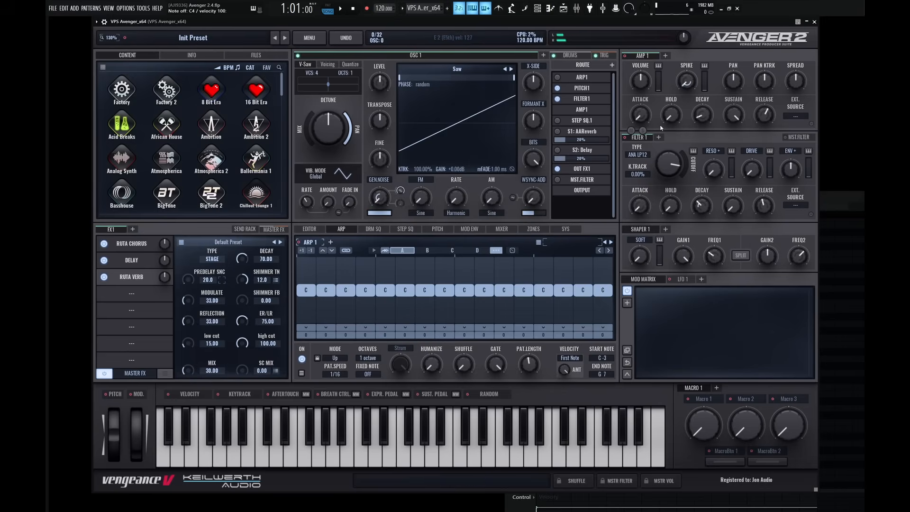
# Review the Ruta Verb preset list without loading a preset, and show the Ruta Chorus settings.
pyautogui.click(226, 244)
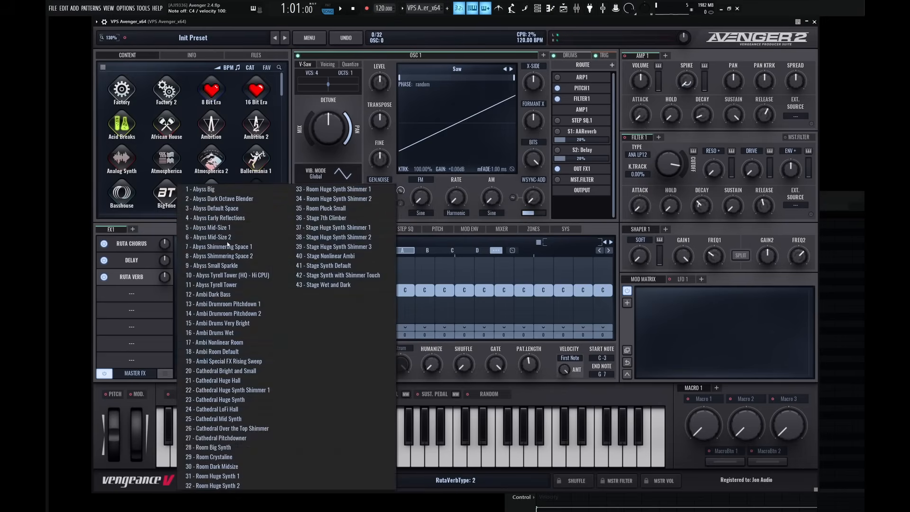
pyautogui.click(164, 230)
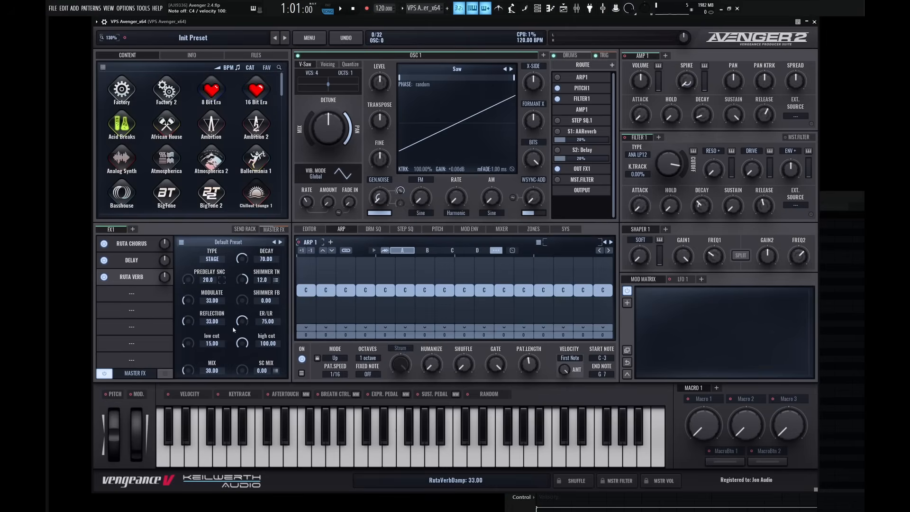
pyautogui.click(132, 243)
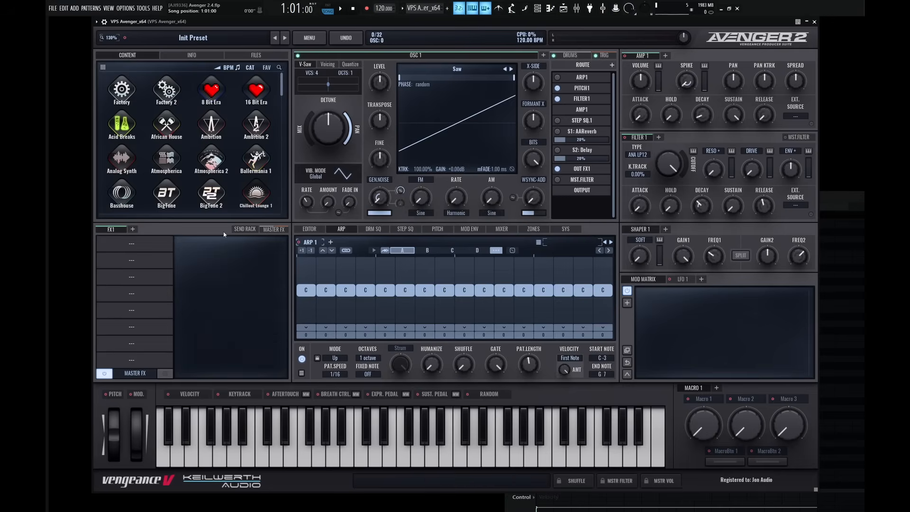
# Play a test note on the dry saw sound and add a Ruta Distortion in the first FX1 slot.
pyautogui.press('b')
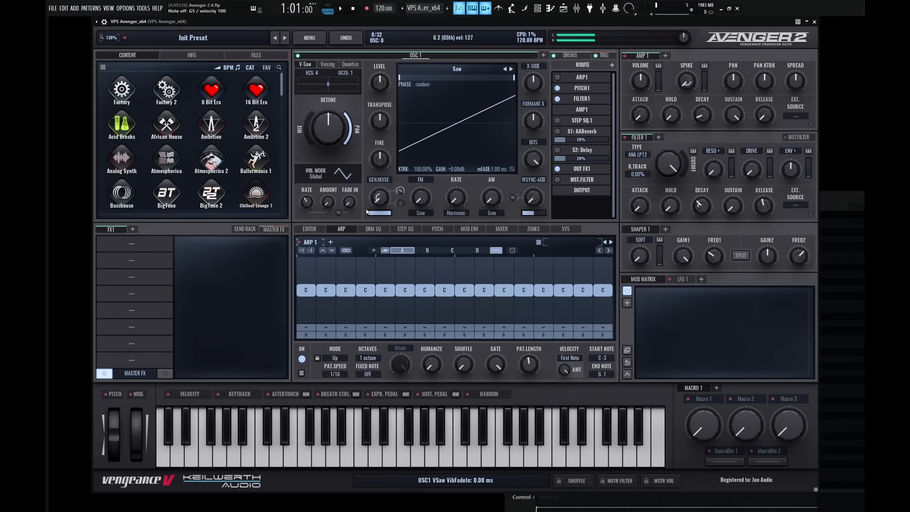
pyautogui.click(141, 244)
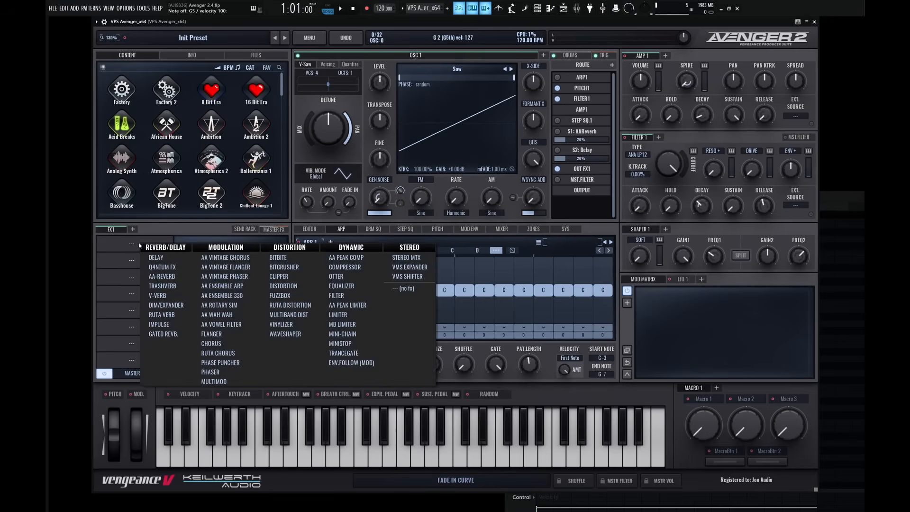
pyautogui.click(296, 306)
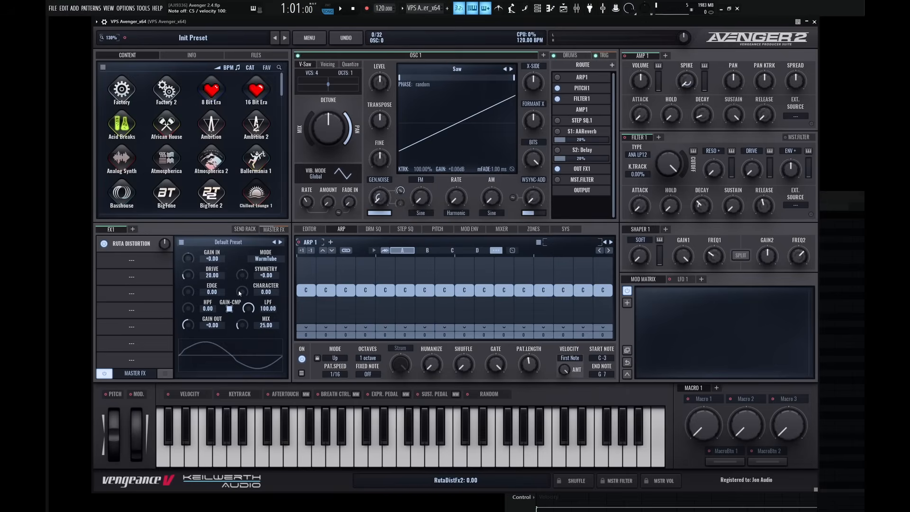
# Review the Ruta Distortion's available modes and its preset list.
pyautogui.click(277, 259)
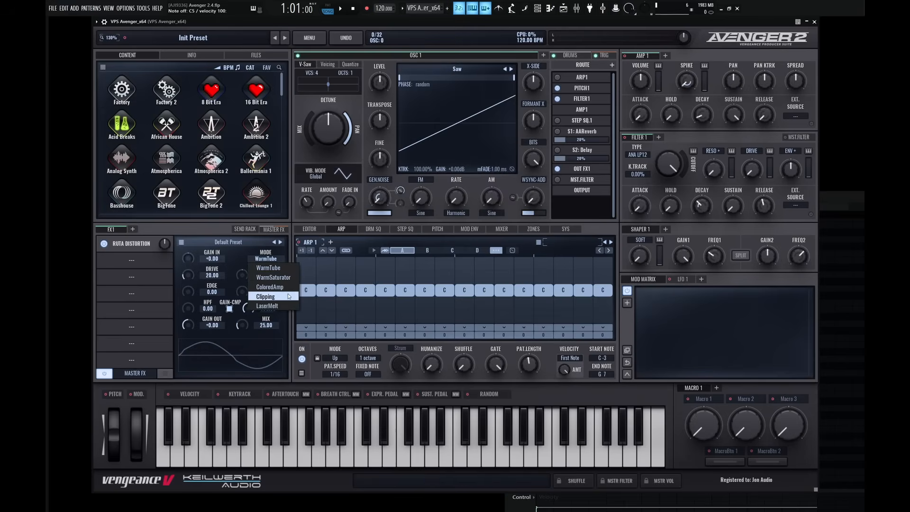
pyautogui.click(252, 268)
pyautogui.click(234, 241)
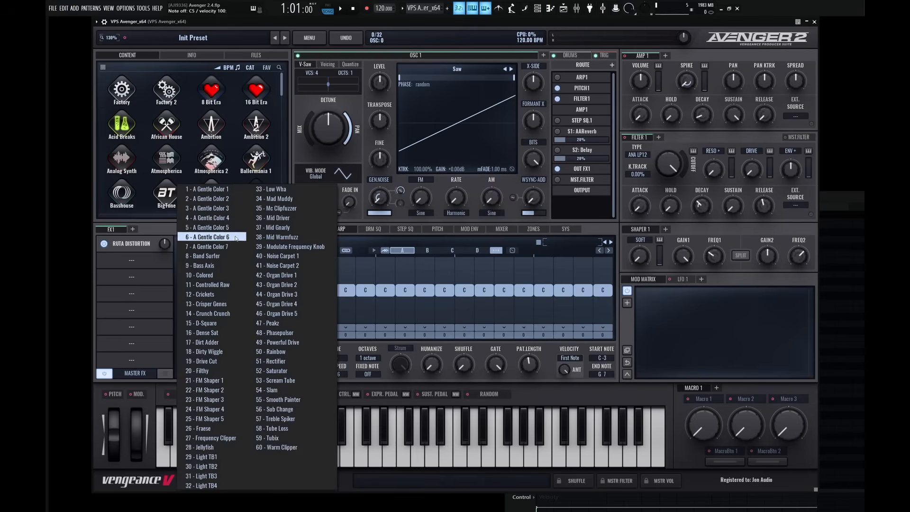
pyautogui.click(156, 224)
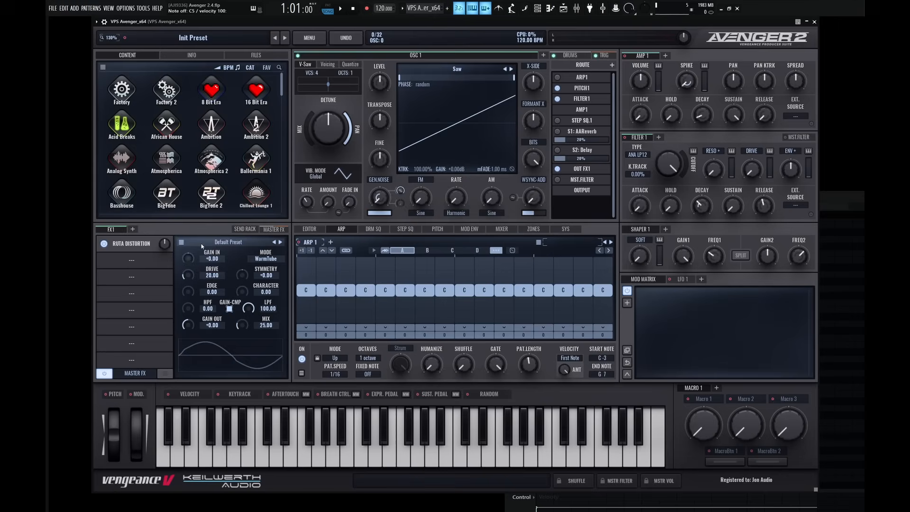
# Audition the Ruta Distortion presets from A Gentle Color 1 through to Band Surfer while notes are played.
pyautogui.click(280, 242)
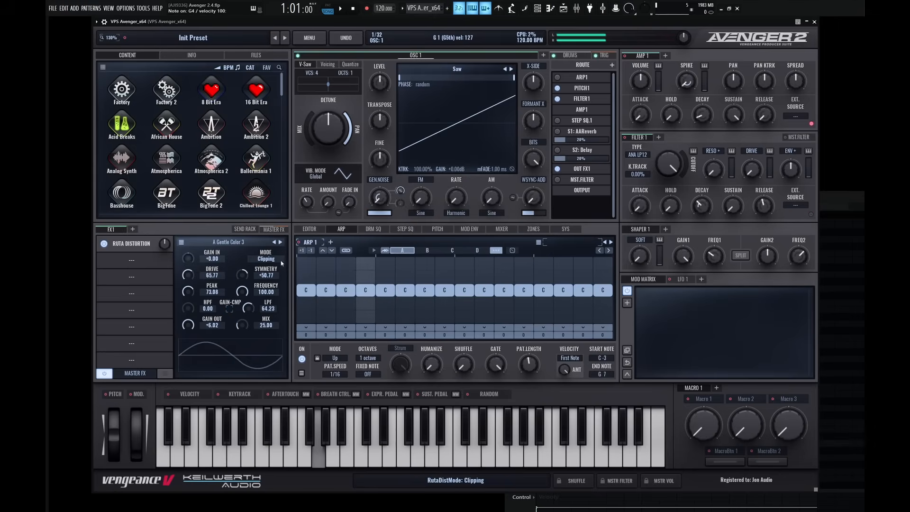
pyautogui.click(280, 242)
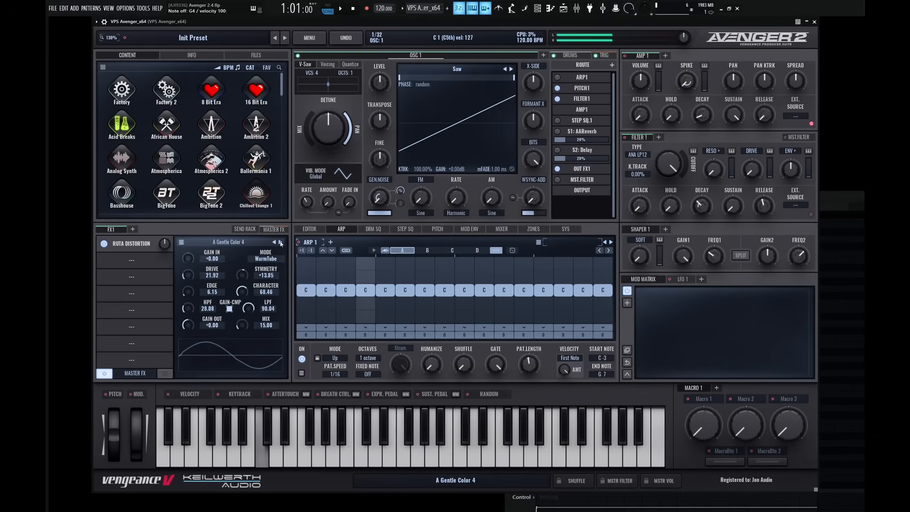
pyautogui.click(281, 242)
pyautogui.click(281, 242)
pyautogui.click(281, 242)
pyautogui.click(281, 242)
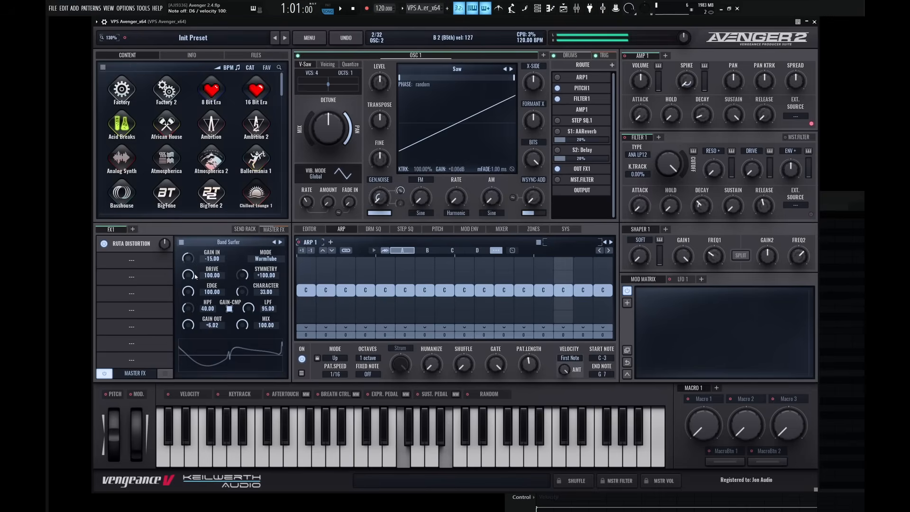
# Add a Delay in the second FX1 slot and a Ruta Verb in the third, behind the Ruta Distortion.
pyautogui.click(138, 259)
pyautogui.click(157, 271)
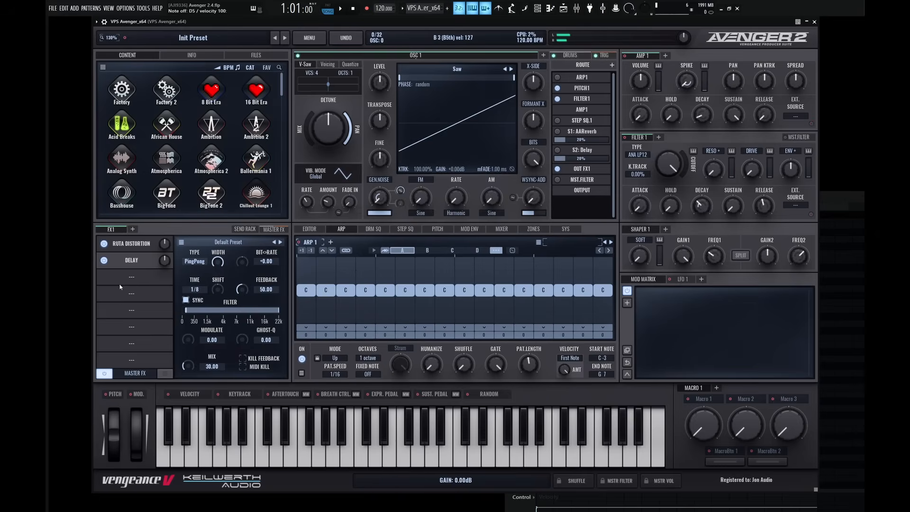
pyautogui.click(132, 277)
pyautogui.click(161, 348)
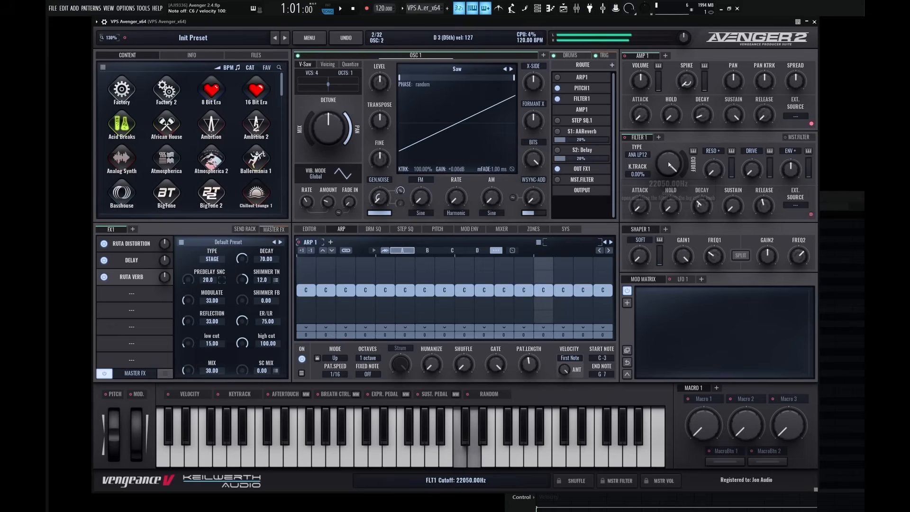
# Lower the FILTER 1 cutoff to about 146 Hz, nudge it back up slightly, and raise the filter's envelope amount.
pyautogui.moveTo(668, 167); pyautogui.dragTo(667, 228)
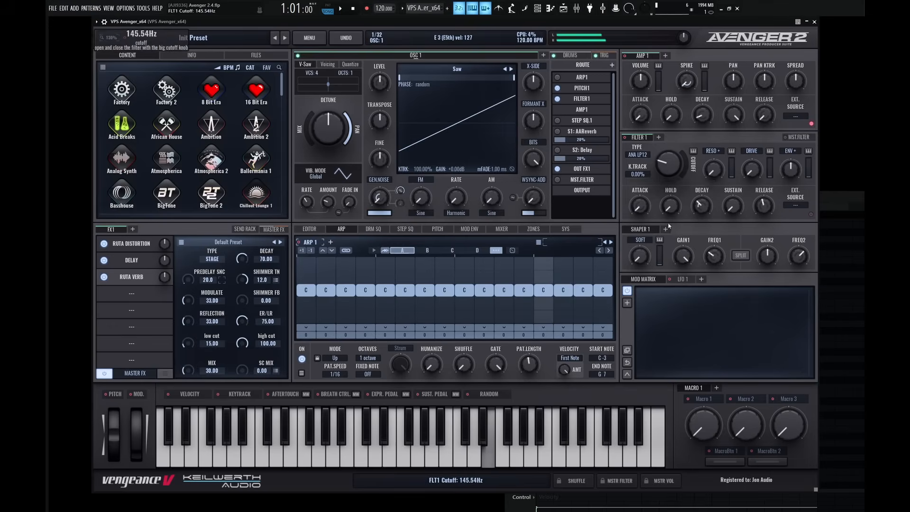
pyautogui.moveTo(668, 176)
pyautogui.mouseDown()
pyautogui.moveTo(668, 151)
pyautogui.moveTo(669, 186)
pyautogui.moveTo(669, 177)
pyautogui.mouseUp()
pyautogui.moveTo(790, 170); pyautogui.dragTo(790, 143)
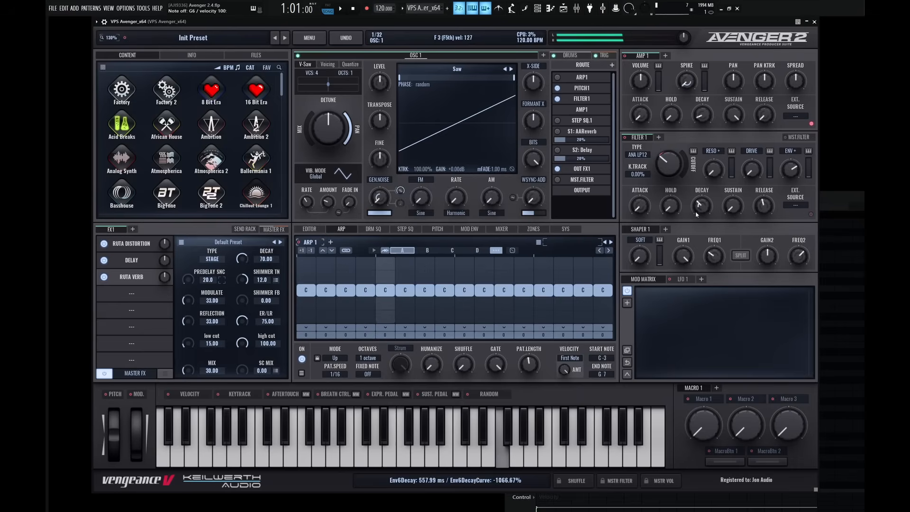
pyautogui.moveTo(698, 206)
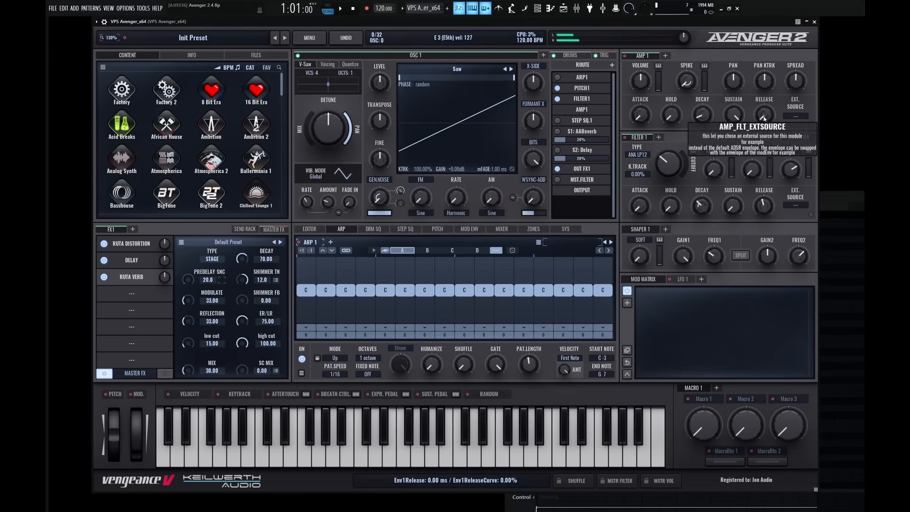
# Lengthen the AMP 1 release and increase its stereo spread.
pyautogui.moveTo(764, 114); pyautogui.dragTo(760, 67)
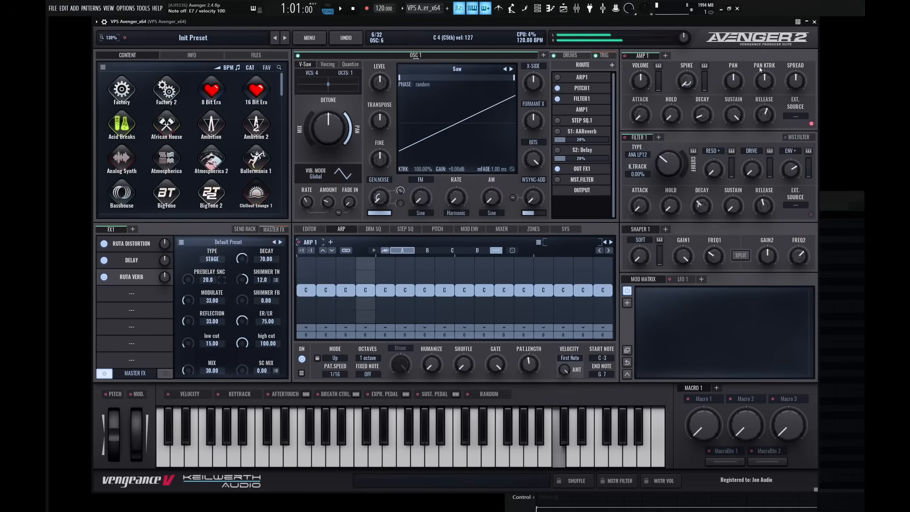
pyautogui.moveTo(802, 83); pyautogui.dragTo(802, 65)
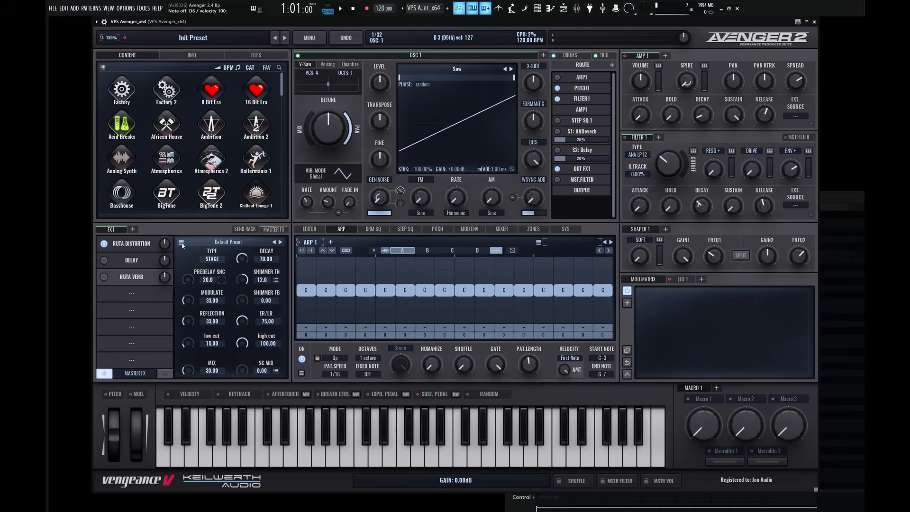
# Audition Ruta Distortion presets from Bass Axis to Colored with the Delay and Ruta Verb bypassed, opening the FILTER 1 cutoff to about 971 Hz.
pyautogui.click(148, 243)
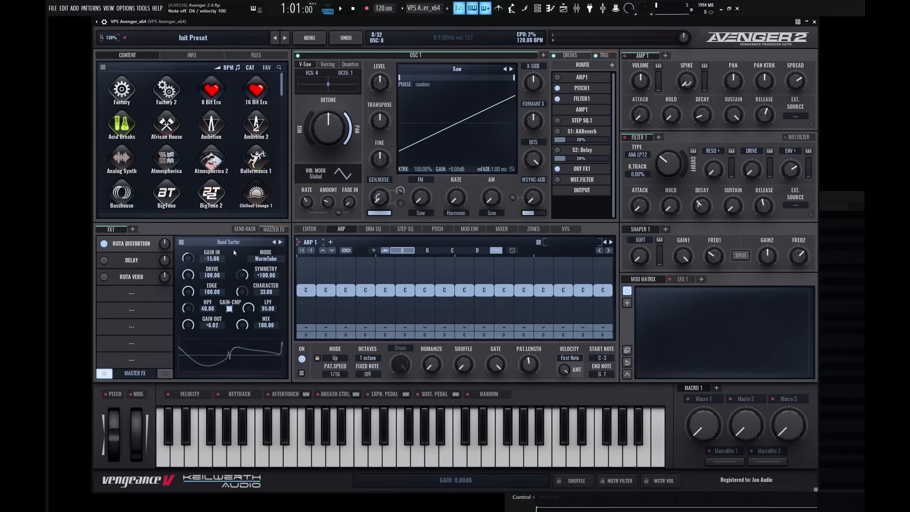
pyautogui.click(279, 243)
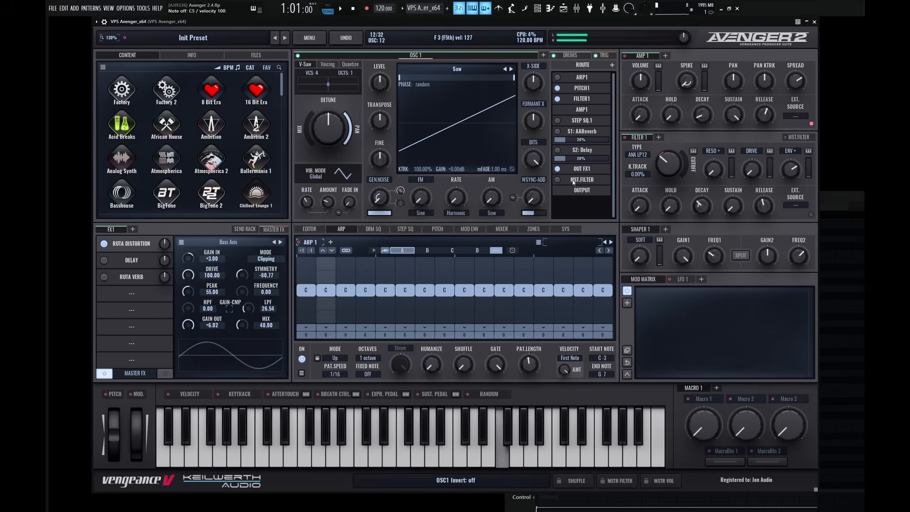
pyautogui.moveTo(672, 169); pyautogui.dragTo(673, 123)
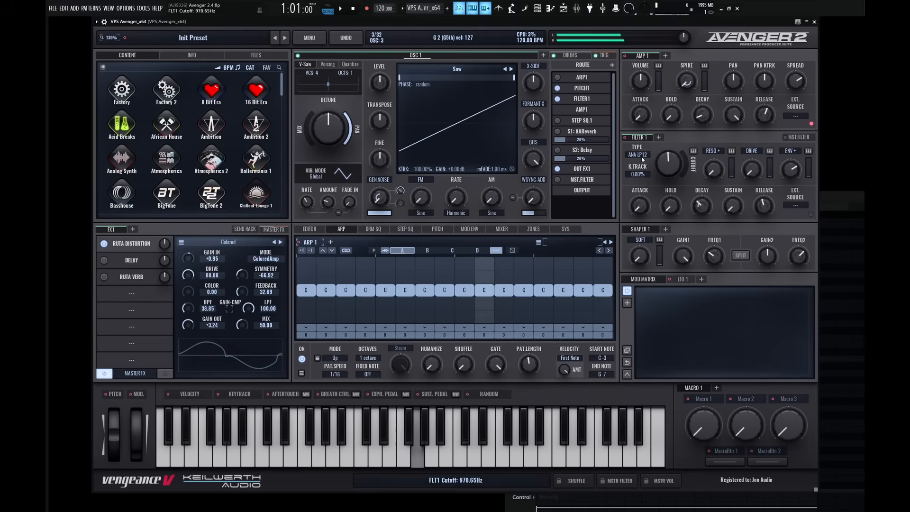
pyautogui.scroll(1, 643, 157)
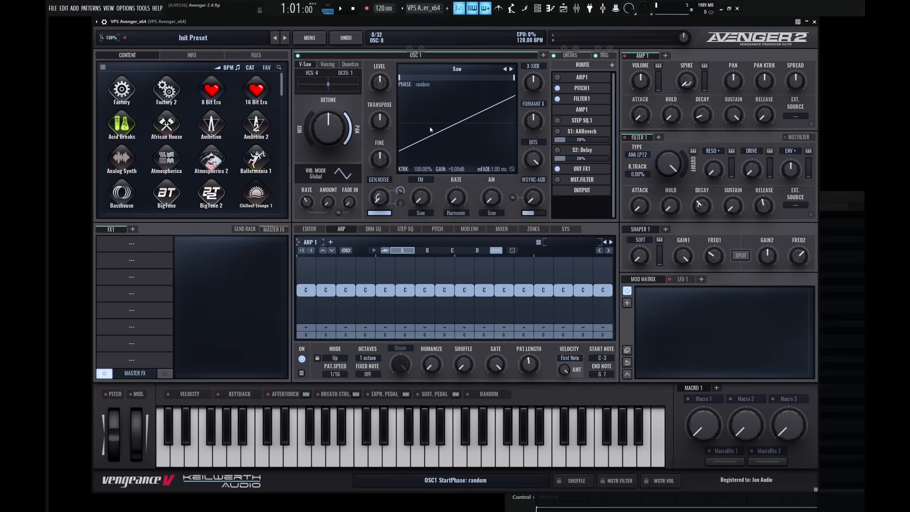
# Play test notes on the dry saw sound and add a Phase Puncher in the first FX1 slot, leaving the second slot empty.
pyautogui.press('b')
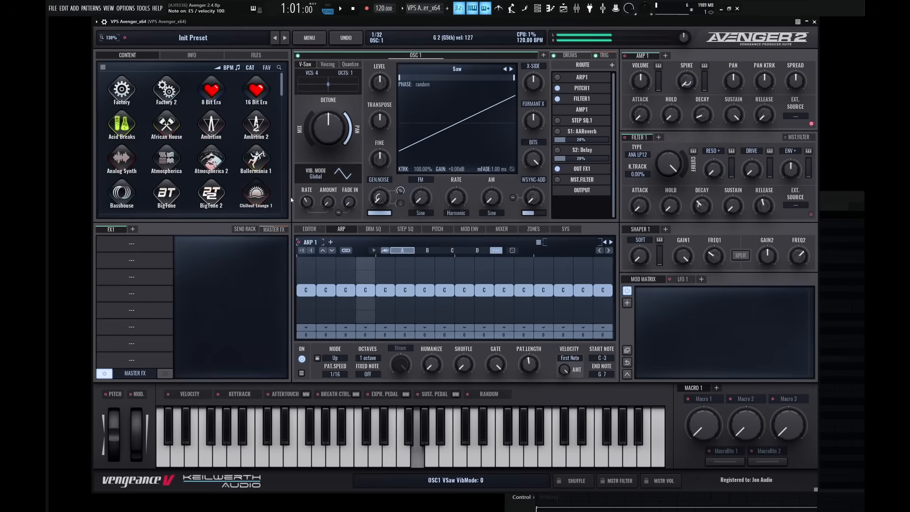
pyautogui.press('c')
pyautogui.click(139, 245)
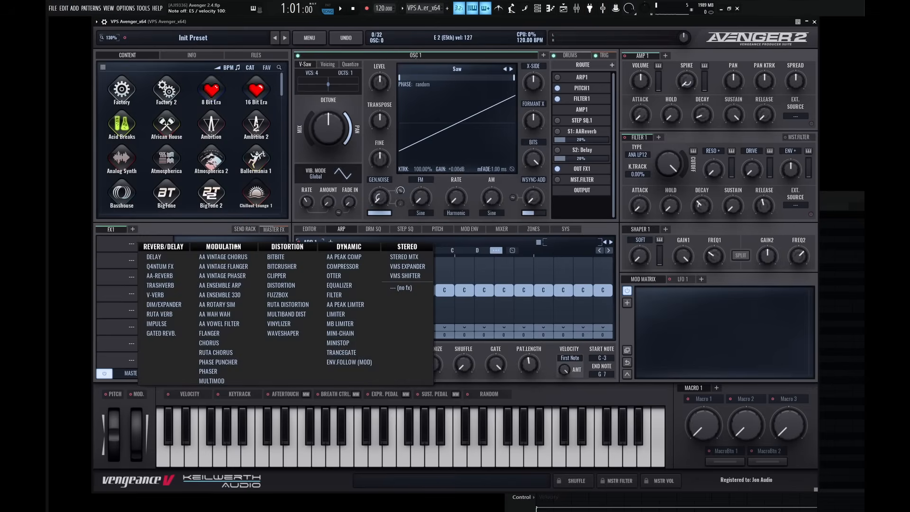
pyautogui.click(225, 363)
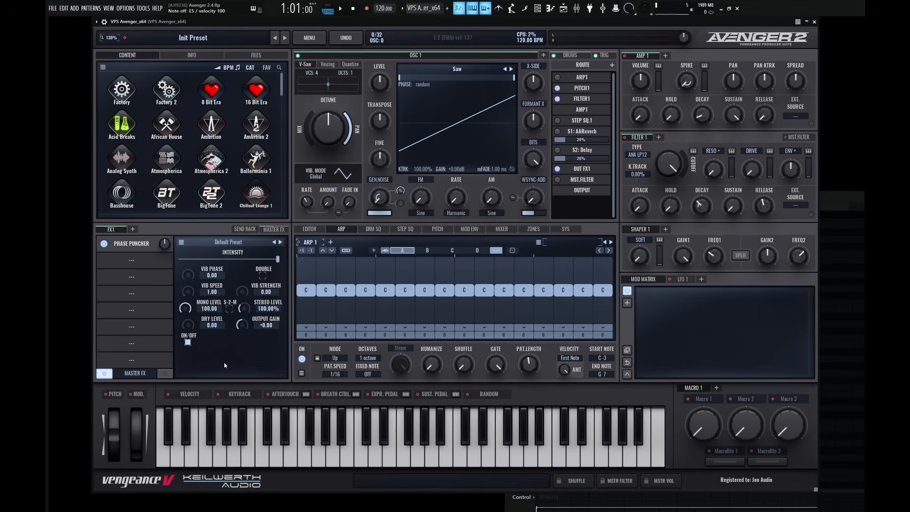
pyautogui.click(138, 262)
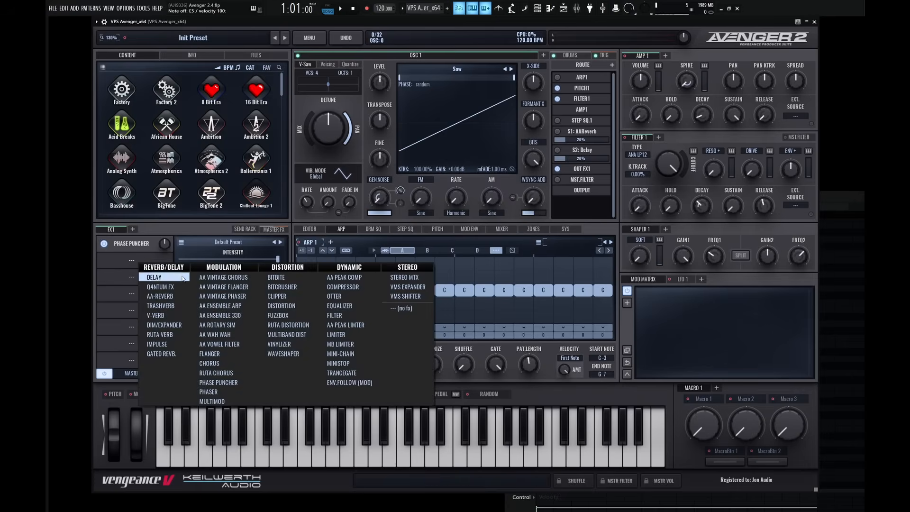
pyautogui.click(190, 230)
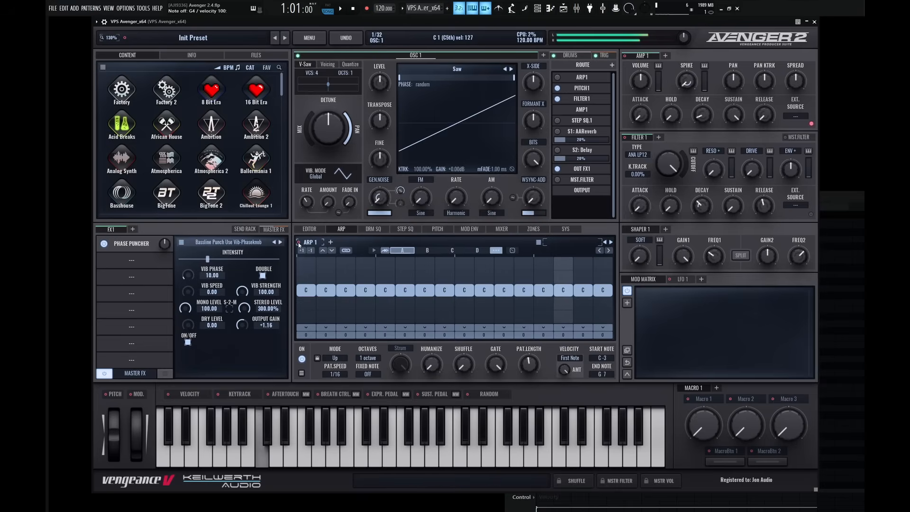
# Sweep the Vib Phase of the Phase Puncher's Bassline Punch Use Vib-Phaseknob preset while notes are played.
pyautogui.moveTo(188, 275); pyautogui.dragTo(193, 226)
pyautogui.moveTo(187, 275)
pyautogui.mouseDown()
pyautogui.moveTo(192, 285)
pyautogui.moveTo(198, 269)
pyautogui.moveTo(203, 284)
pyautogui.mouseUp()
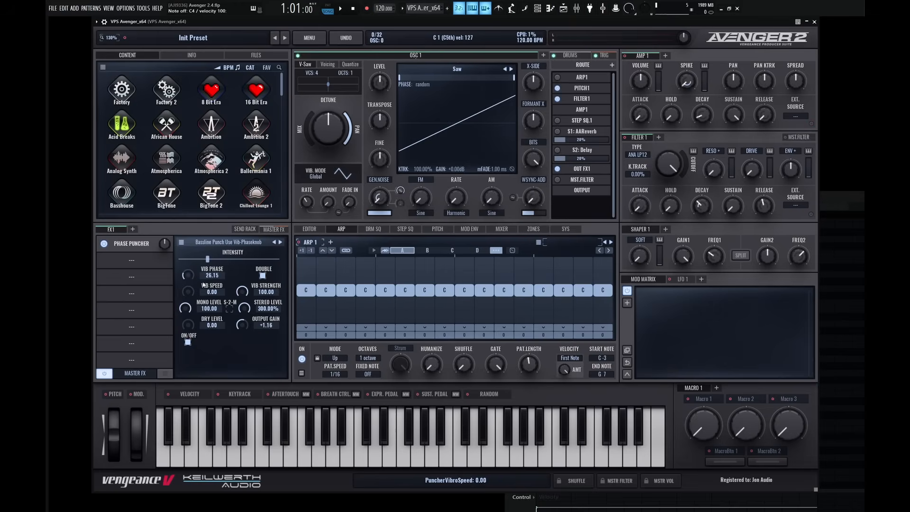
pyautogui.moveTo(190, 278)
pyautogui.mouseDown()
pyautogui.moveTo(192, 221)
pyautogui.moveTo(206, 271)
pyautogui.mouseUp()
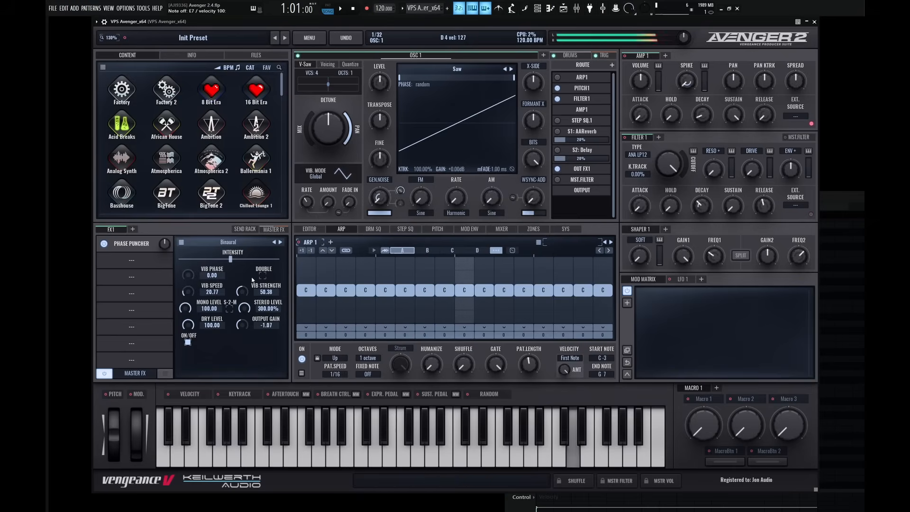
# Lower the Binaural preset's Vib Speed to 11.54, and audition the Phase Puncher presets from Chorus Antiphase through Puncher 2.
pyautogui.moveTo(188, 275); pyautogui.dragTo(207, 302)
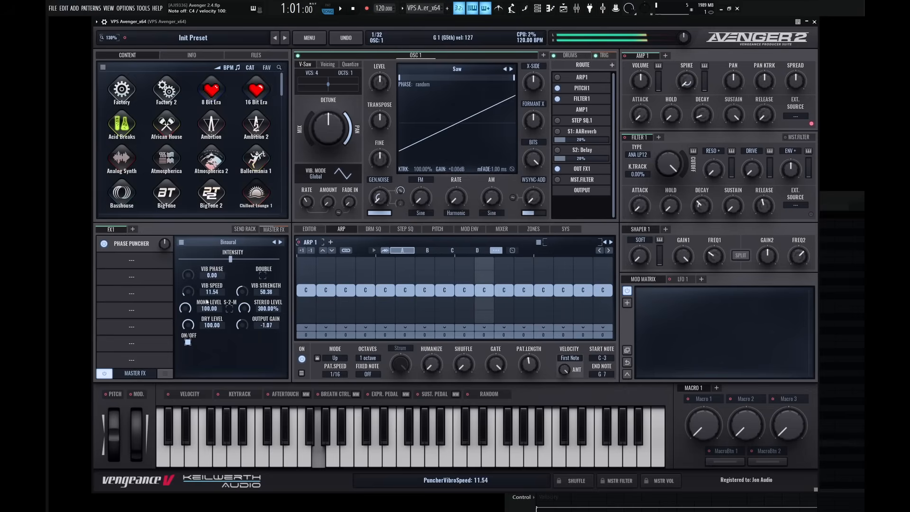
pyautogui.click(281, 243)
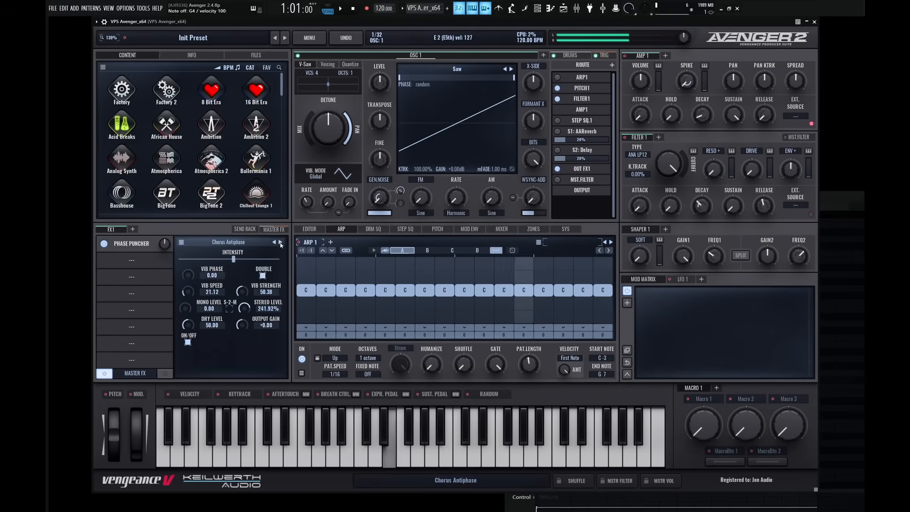
pyautogui.click(280, 242)
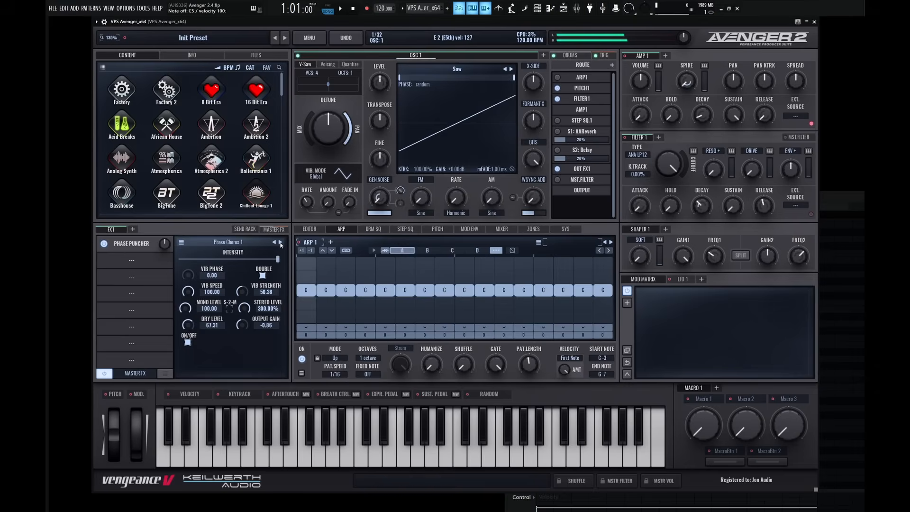
pyautogui.click(281, 244)
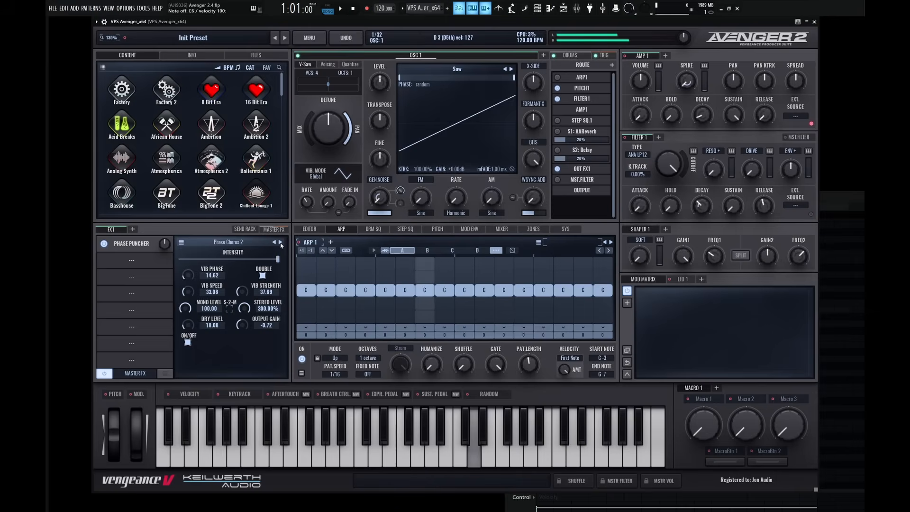
pyautogui.click(281, 244)
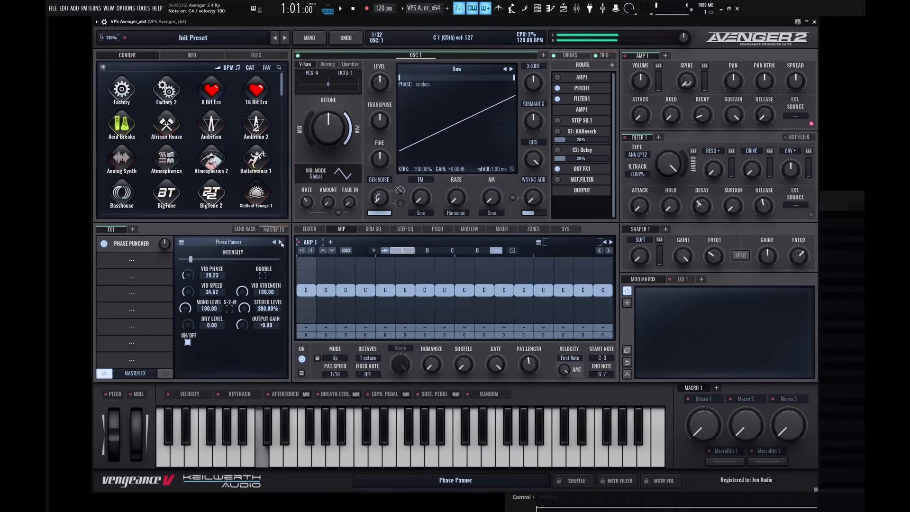
pyautogui.click(281, 244)
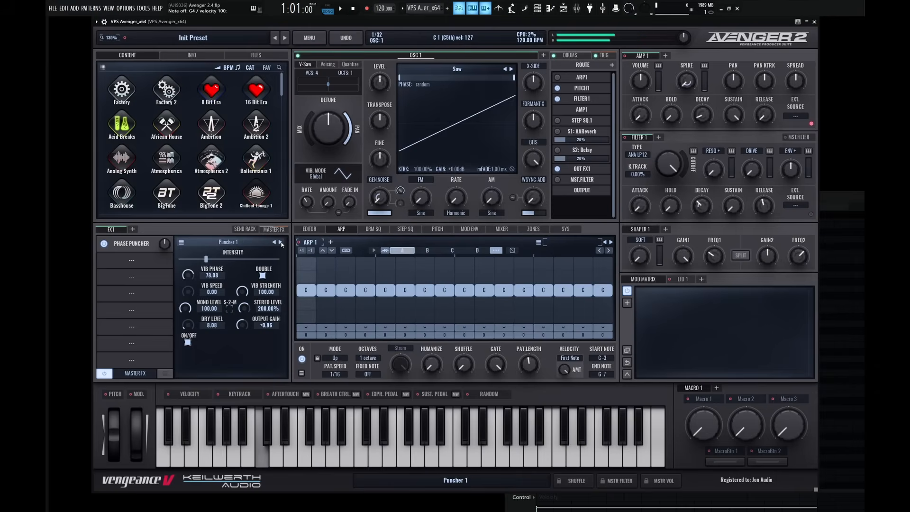
pyautogui.click(280, 243)
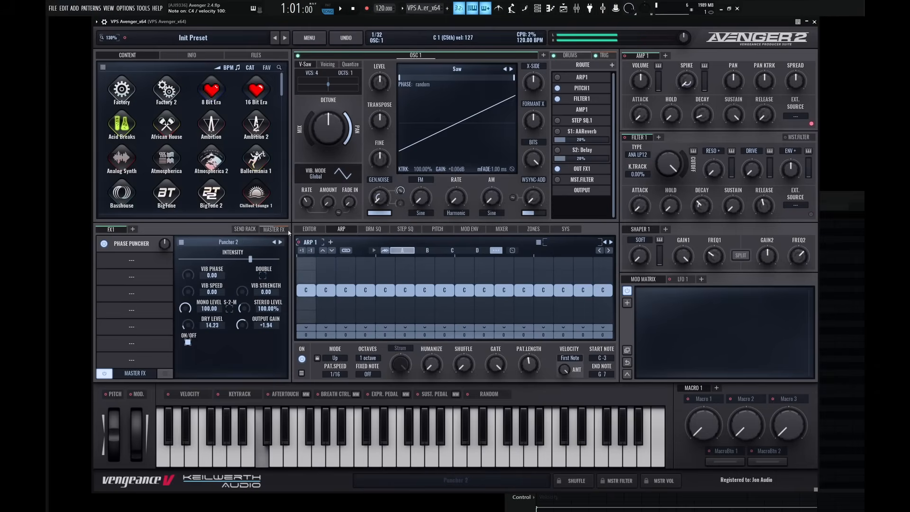
# Raise OSC 1's detune mix and set the AMP 1 release to about 3553 ms.
pyautogui.moveTo(308, 123); pyautogui.dragTo(315, 74)
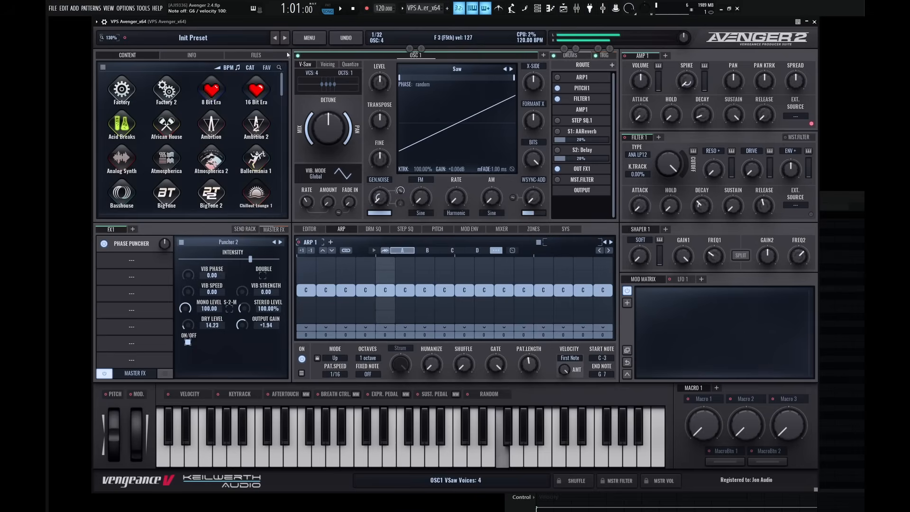
pyautogui.moveTo(764, 129); pyautogui.dragTo(764, 118)
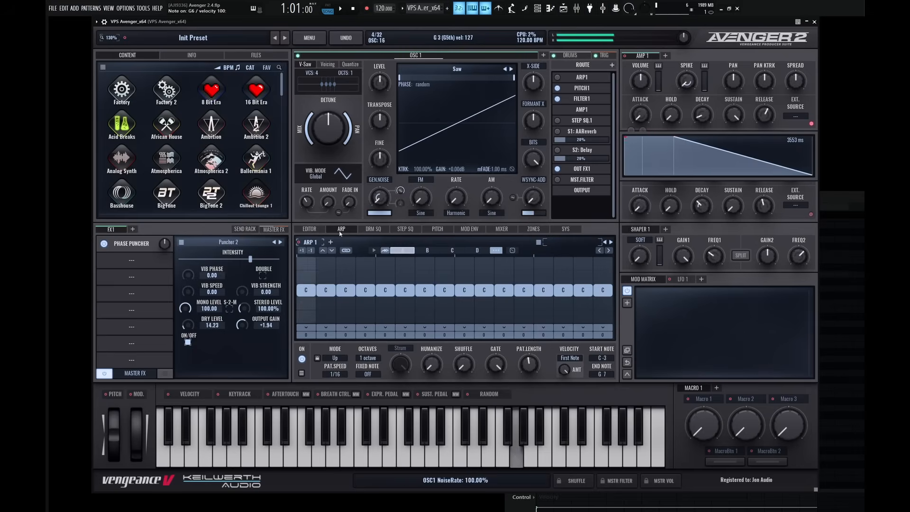
# Add a Delay in the second FX1 slot and set its time to 1/8D.
pyautogui.click(131, 260)
pyautogui.click(159, 291)
pyautogui.click(195, 289)
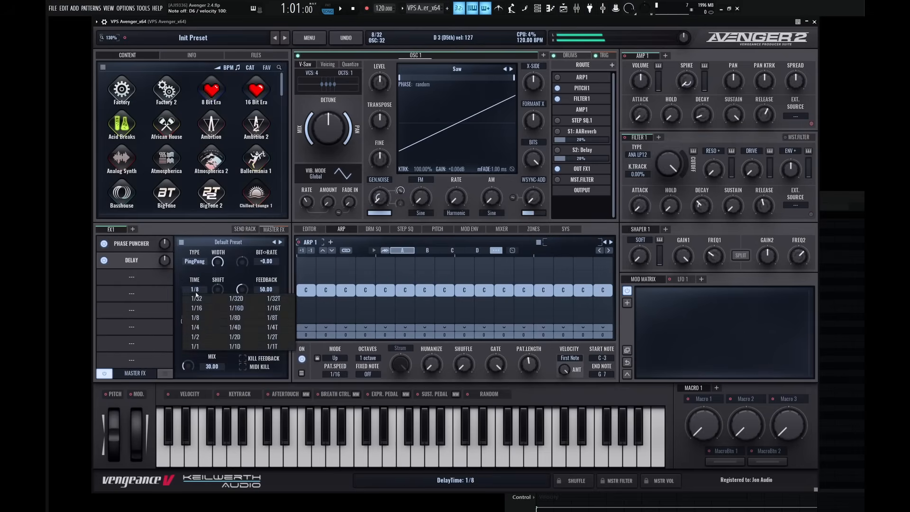
pyautogui.click(233, 318)
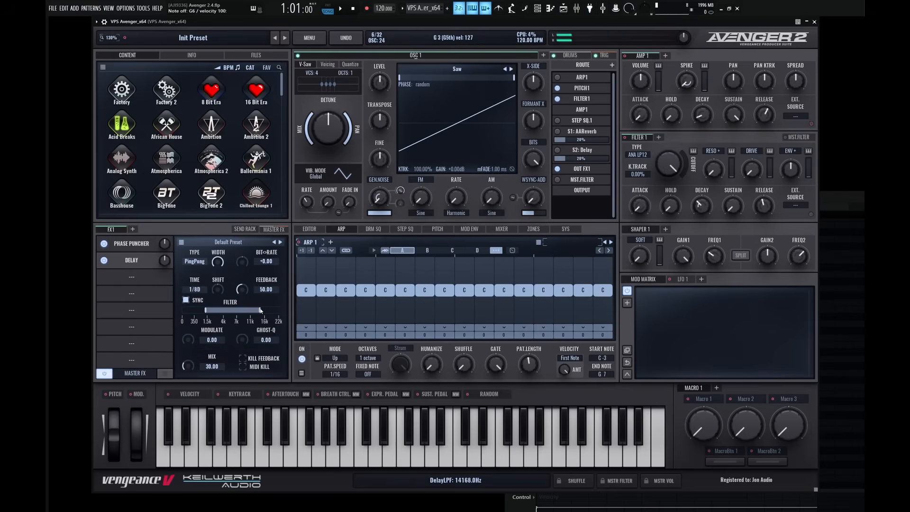
# Narrow the Delay's filter range, raise Modulate to 13.46 and set Mix to 37.69.
pyautogui.moveTo(260, 310); pyautogui.dragTo(255, 310)
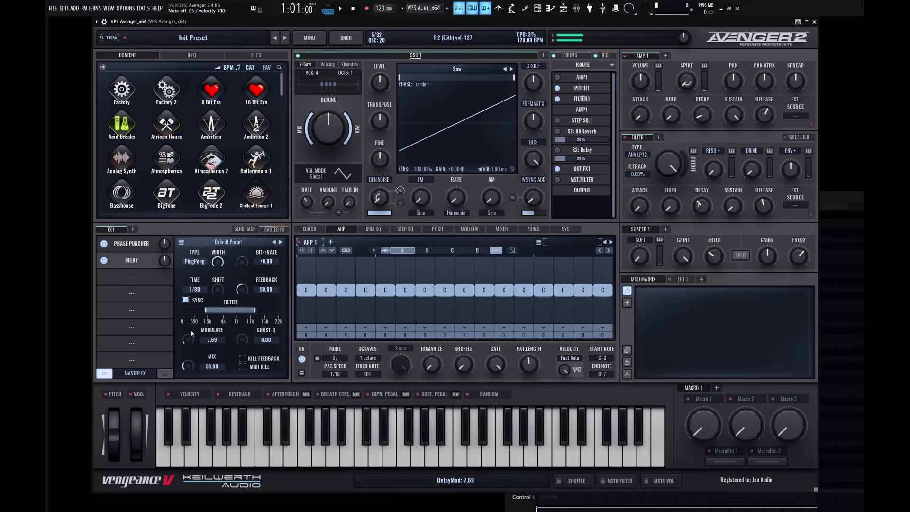
pyautogui.moveTo(192, 331); pyautogui.dragTo(192, 325)
pyautogui.moveTo(189, 368); pyautogui.dragTo(189, 359)
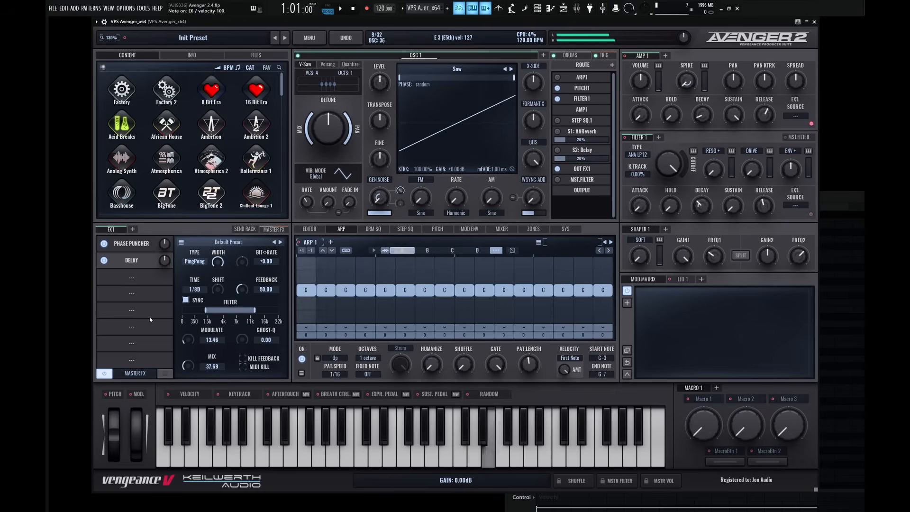
# Add a Ruta Verb in the third FX1 slot after the Delay.
pyautogui.click(135, 280)
pyautogui.click(166, 344)
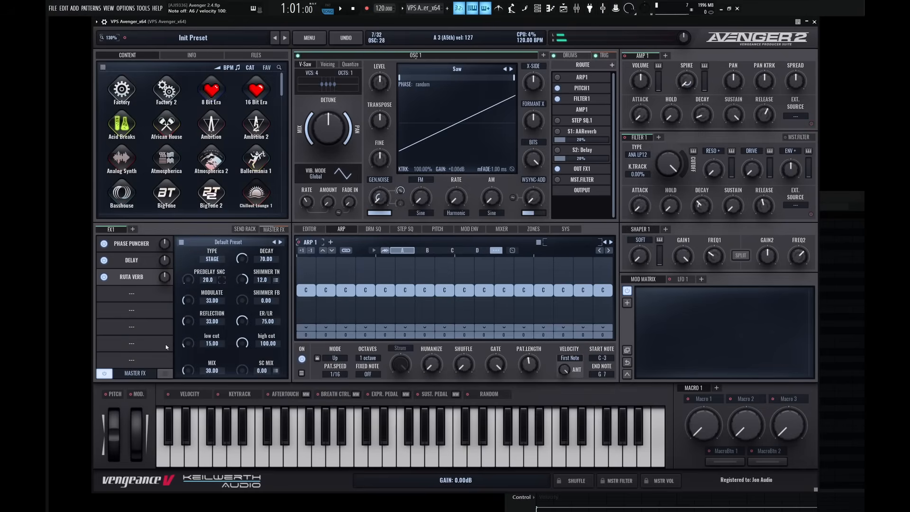
# Set the Ruta Verb to the Abyss type with decay 41.54 and shimmer feedback 100.
pyautogui.click(212, 259)
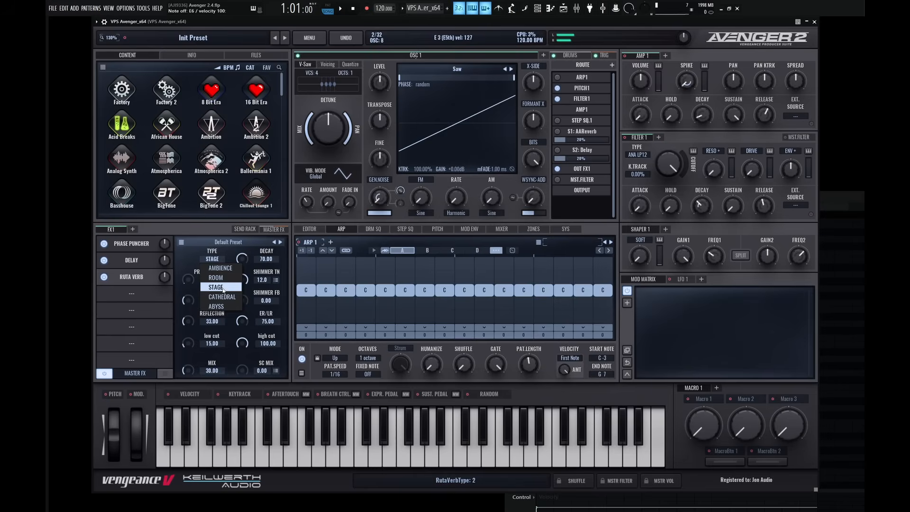
pyautogui.click(226, 309)
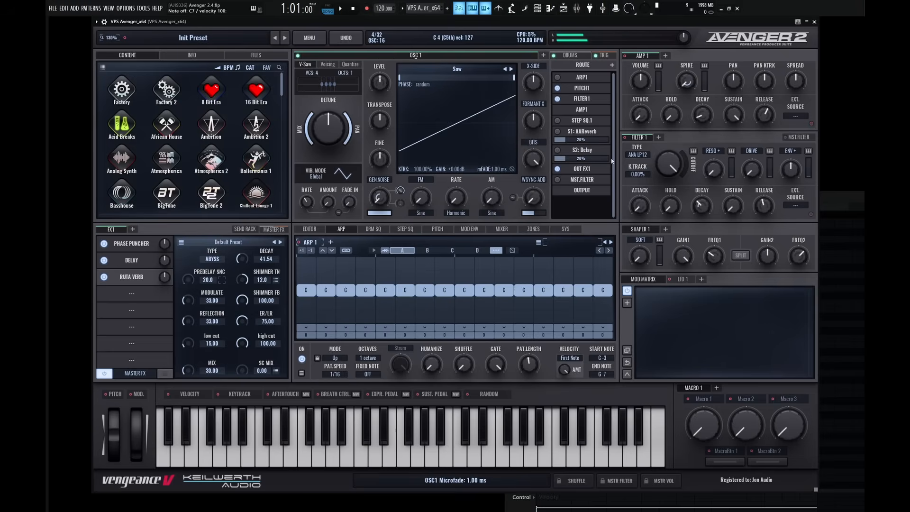
# Lower Filter 1's cutoff, raise its envelope amount, adjust its decay and switch the filter type to ANA LP24.
pyautogui.moveTo(670, 165); pyautogui.dragTo(670, 201)
pyautogui.moveTo(791, 169); pyautogui.dragTo(790, 152)
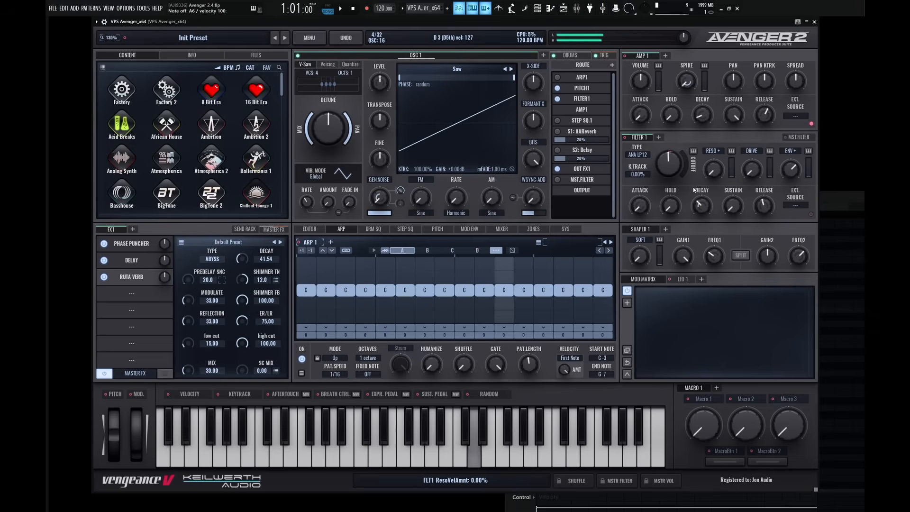
pyautogui.moveTo(701, 204); pyautogui.dragTo(715, 170)
pyautogui.scroll(-1, 636, 155)
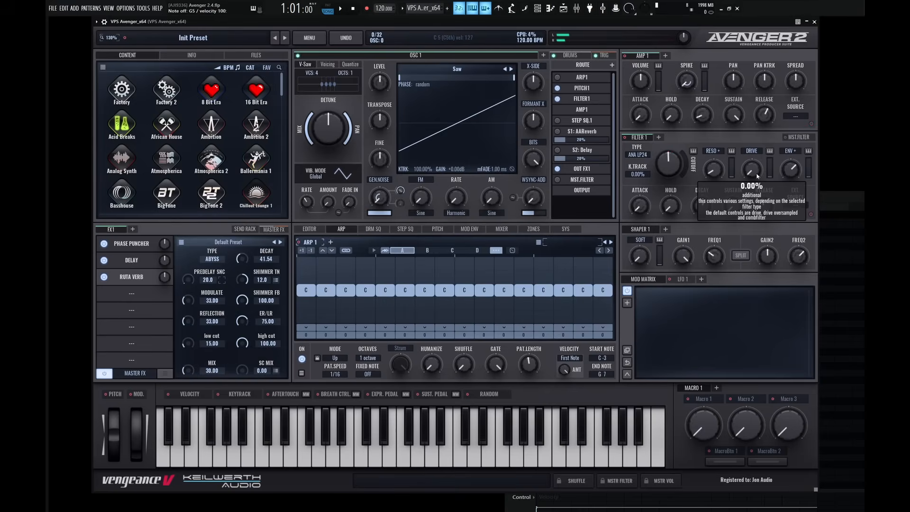
# Look through the preset list of the Phase Puncher effect in the first FX1 slot.
pyautogui.click(143, 245)
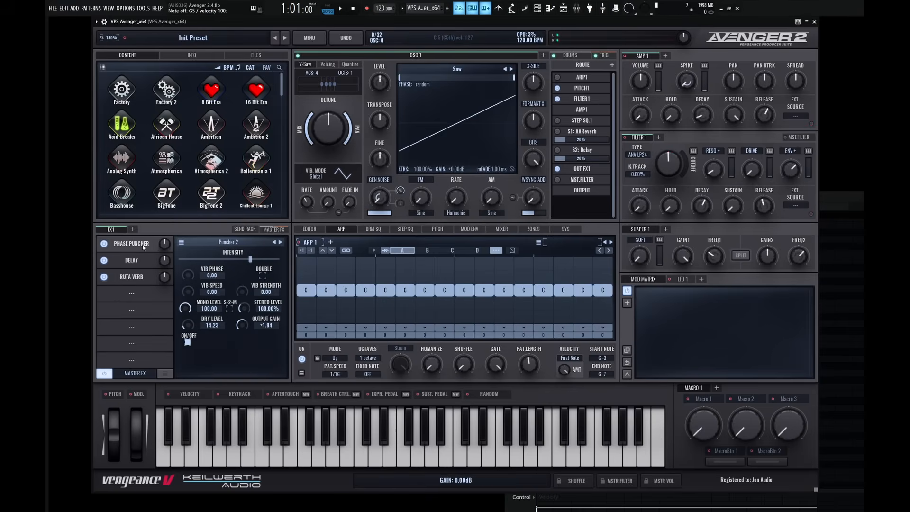
pyautogui.click(234, 243)
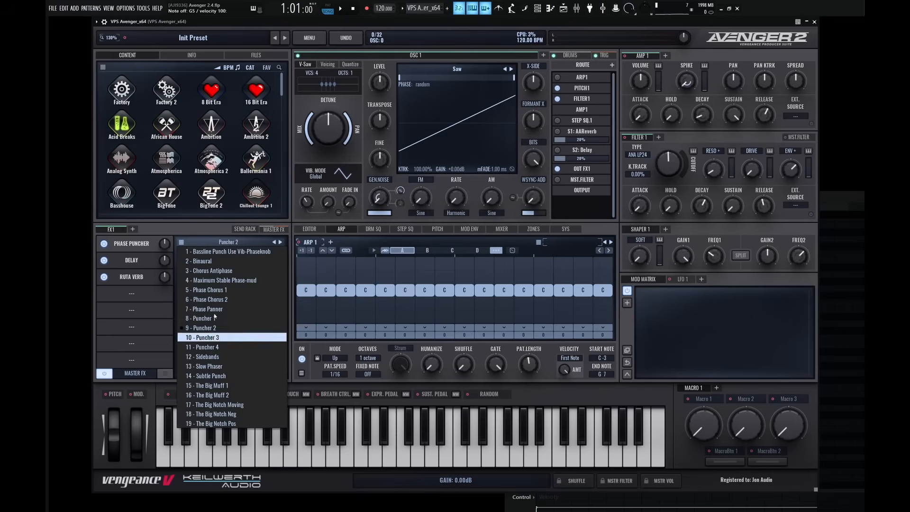
pyautogui.click(215, 226)
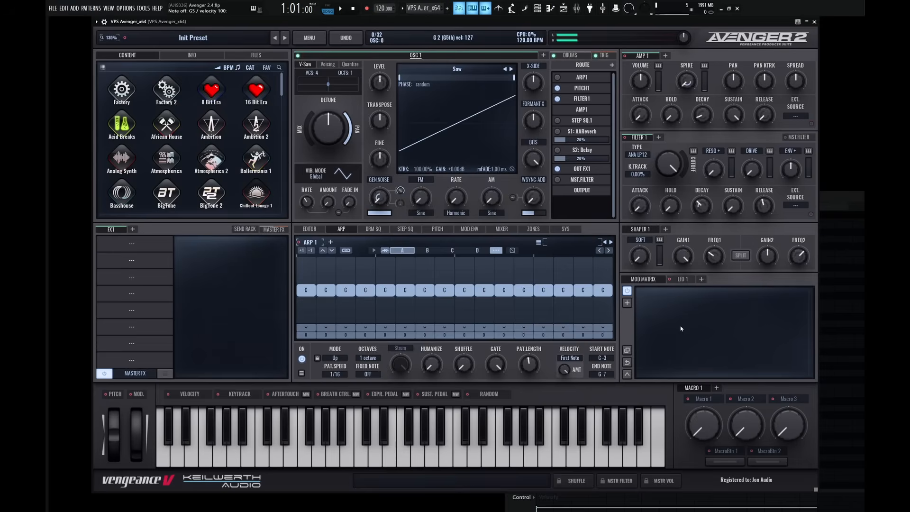
# Add the Increment 4 math source to the mod matrix, lower Filter 1's cutoff to about 1028 Hz and make it the source's target.
pyautogui.click(628, 303)
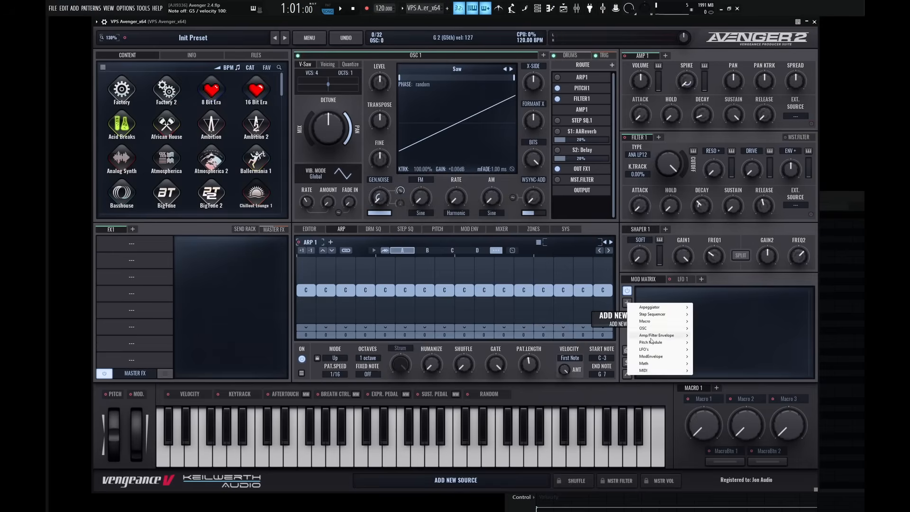
pyautogui.moveTo(655, 367)
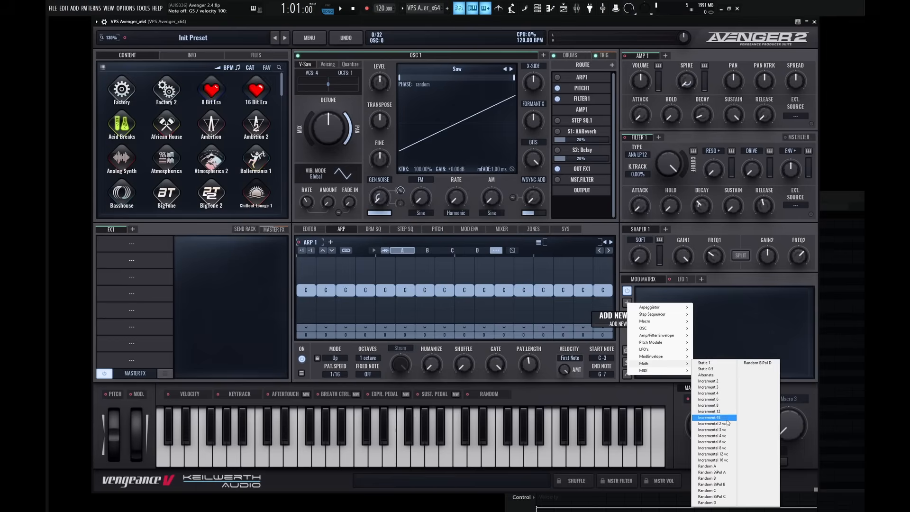
pyautogui.click(721, 393)
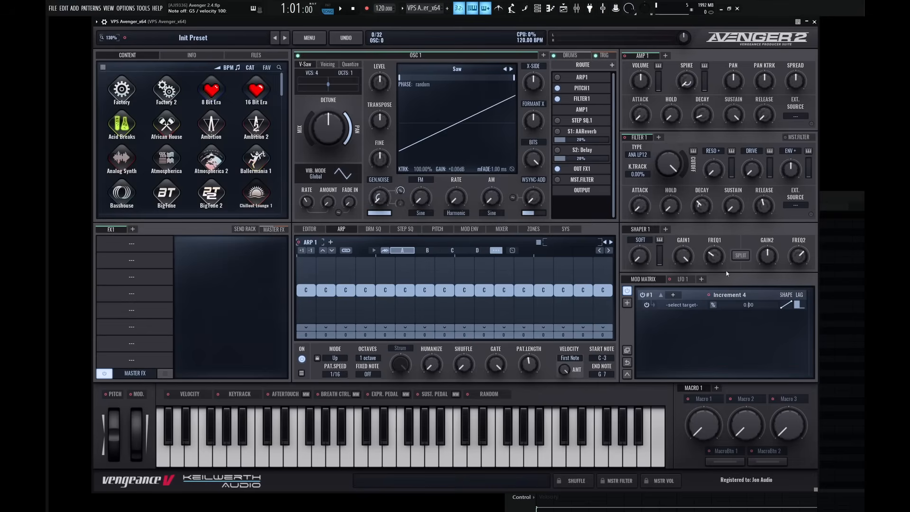
pyautogui.moveTo(670, 168); pyautogui.dragTo(672, 206)
pyautogui.moveTo(708, 297); pyautogui.dragTo(668, 162)
# Set the Increment 4 modulation amount on Filter 1's cutoff to 20.
pyautogui.doubleClick(750, 307)
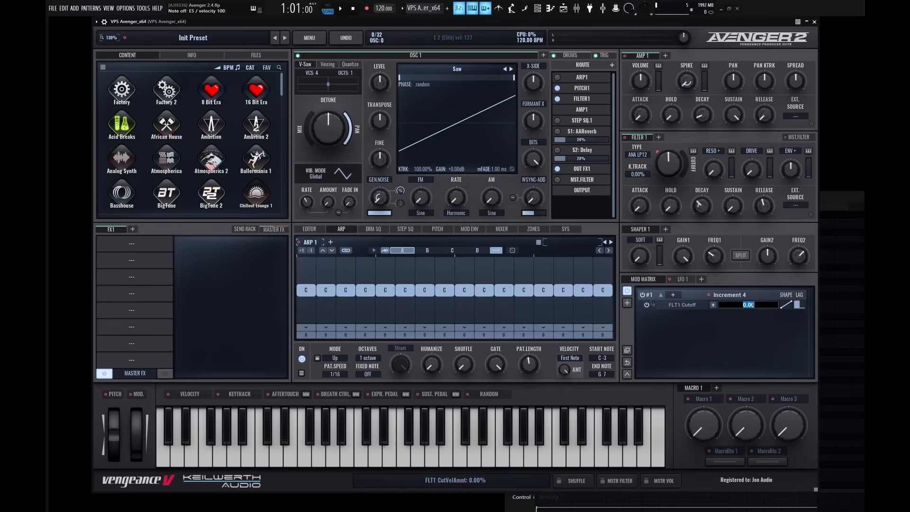
pyautogui.write('25')
pyautogui.press('Return')
pyautogui.write('0')
pyautogui.press('Return')
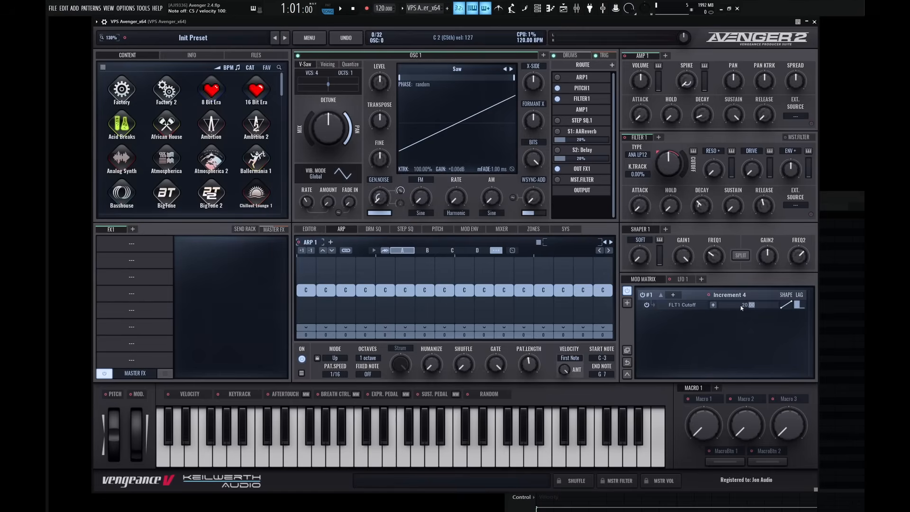
# Route OSC 1 through ARP 1 and play repeated C notes to audition the stepped cutoff modulation.
pyautogui.click(559, 78)
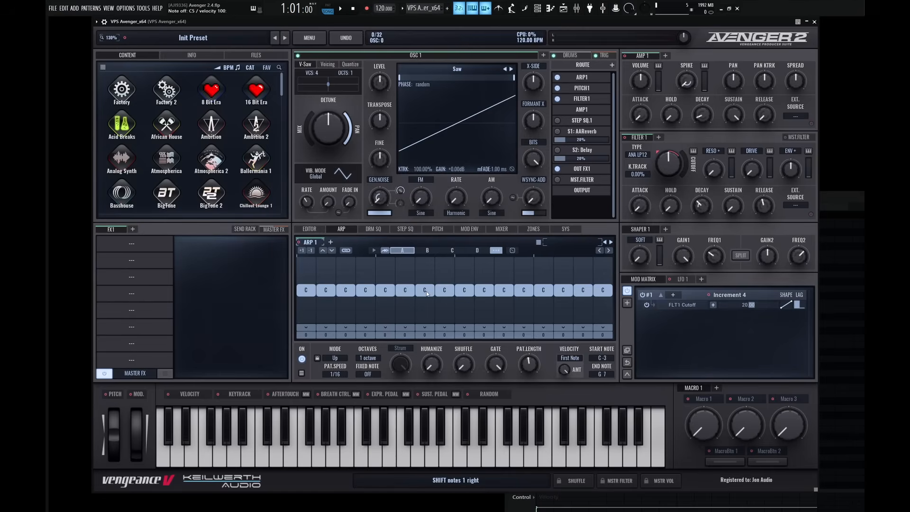
pyautogui.press('z')
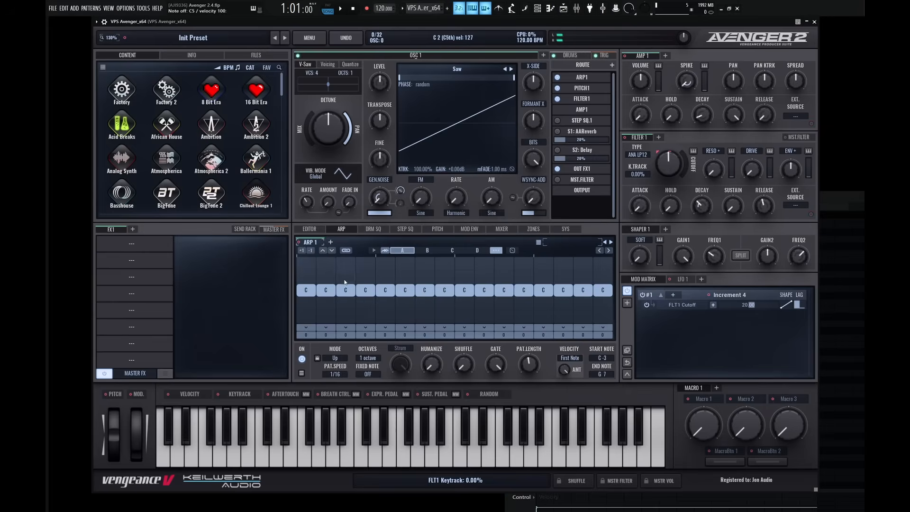
pyautogui.press('z')
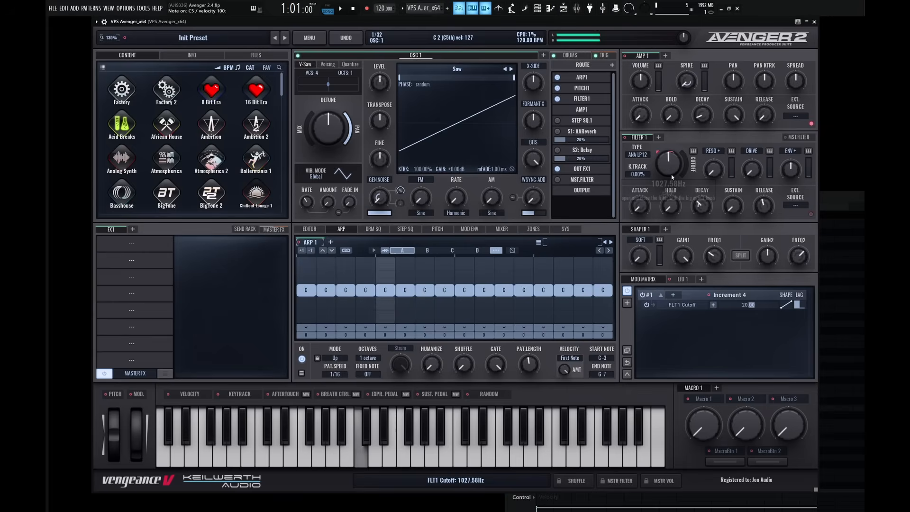
pyautogui.moveTo(672, 178)
pyautogui.press('z')
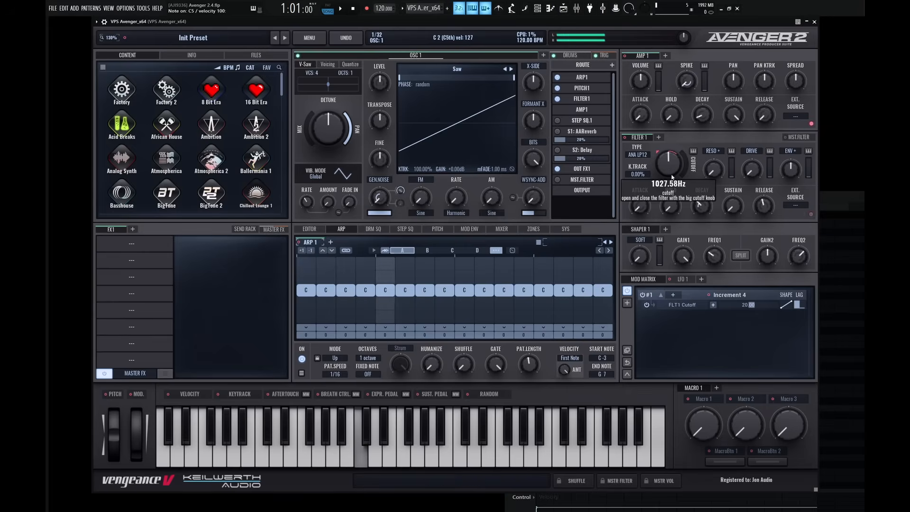
pyautogui.press('z')
pyautogui.press('z')
pyautogui.press('z')
pyautogui.press('z')
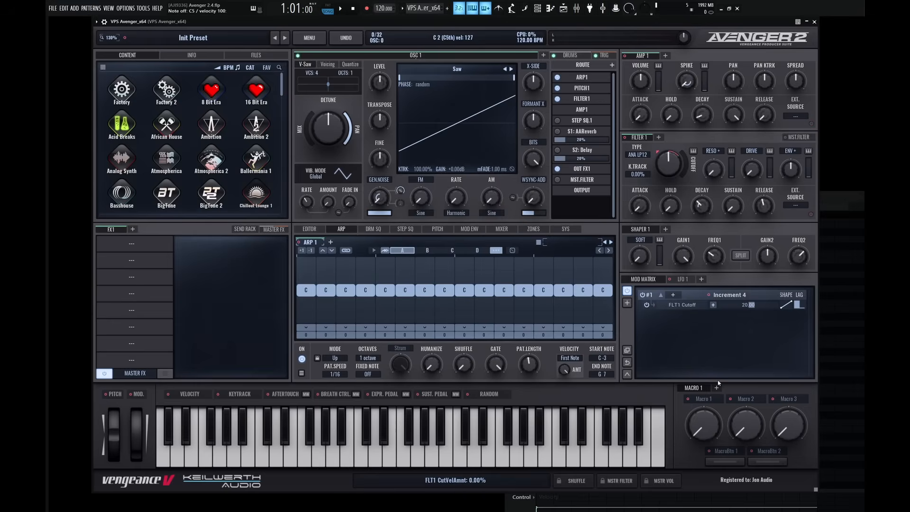
# Remove the Increment 4 source from the mod matrix and add the Incremental 4 vc math source.
pyautogui.rightClick(692, 295)
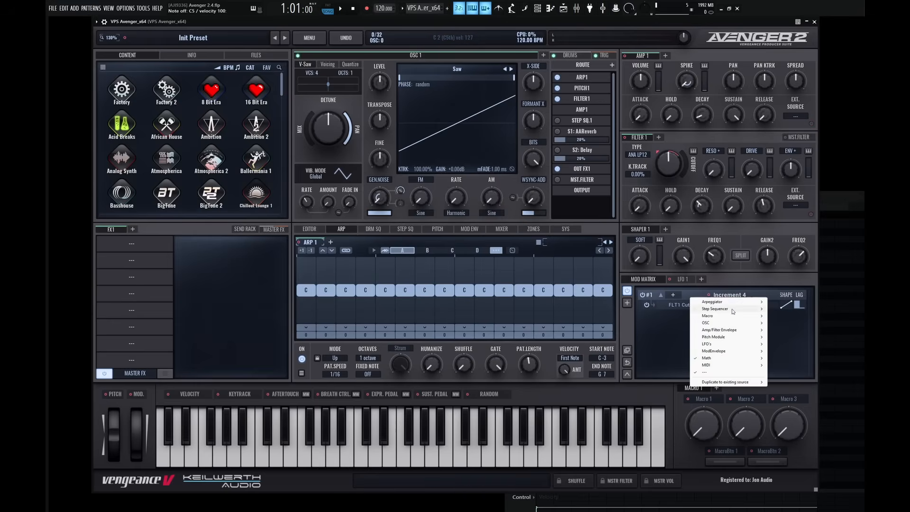
pyautogui.click(711, 371)
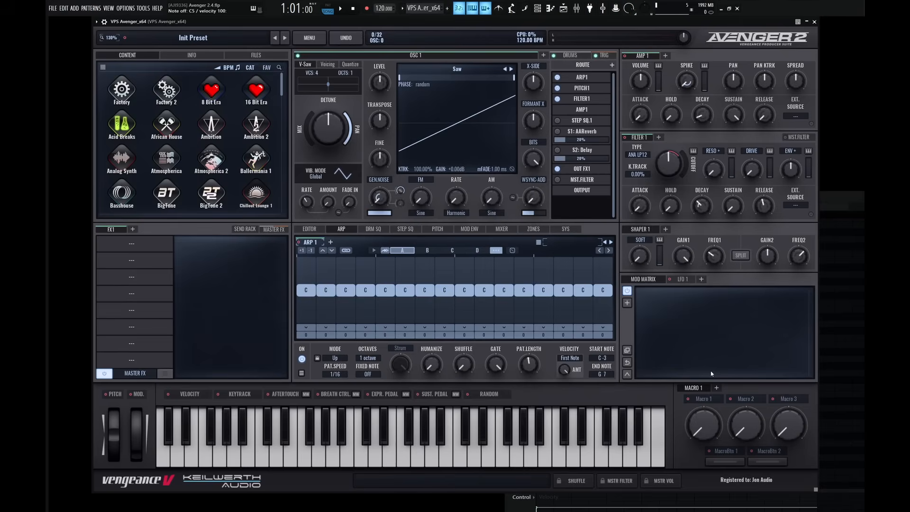
pyautogui.click(628, 303)
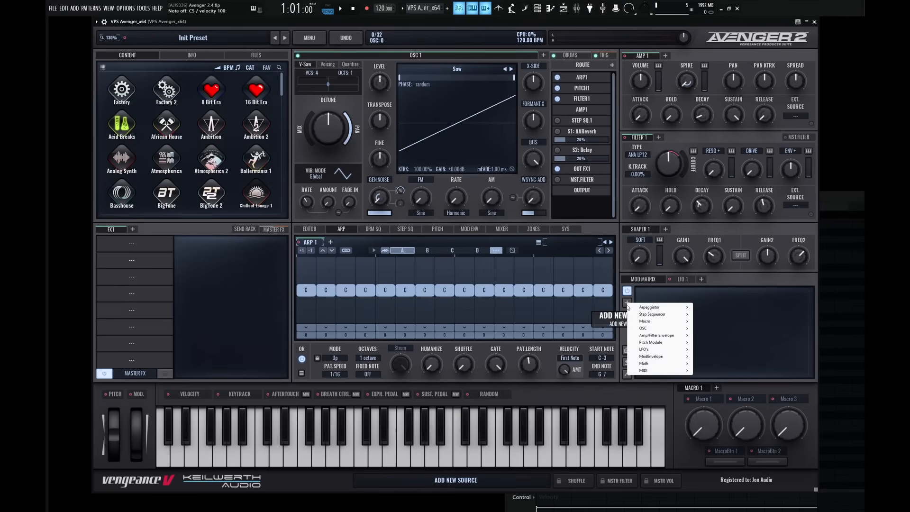
pyautogui.moveTo(664, 363)
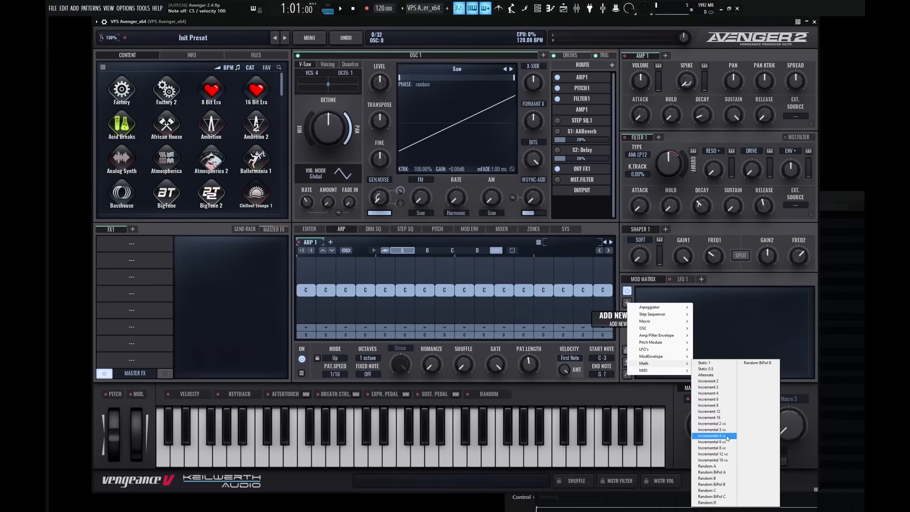
pyautogui.click(725, 436)
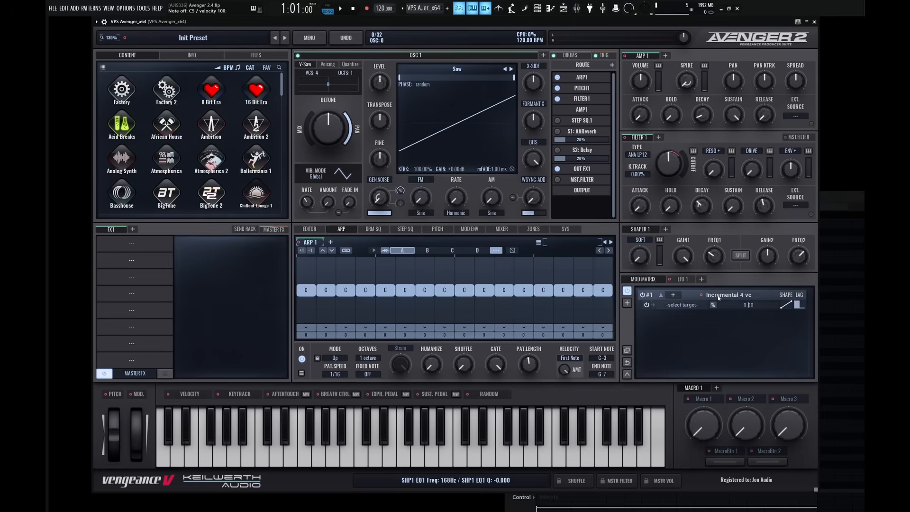
# Assign Incremental 4 vc to Filter 1's cutoff with an amount of 20.
pyautogui.moveTo(702, 295); pyautogui.dragTo(670, 166)
pyautogui.doubleClick(753, 306)
pyautogui.write('20')
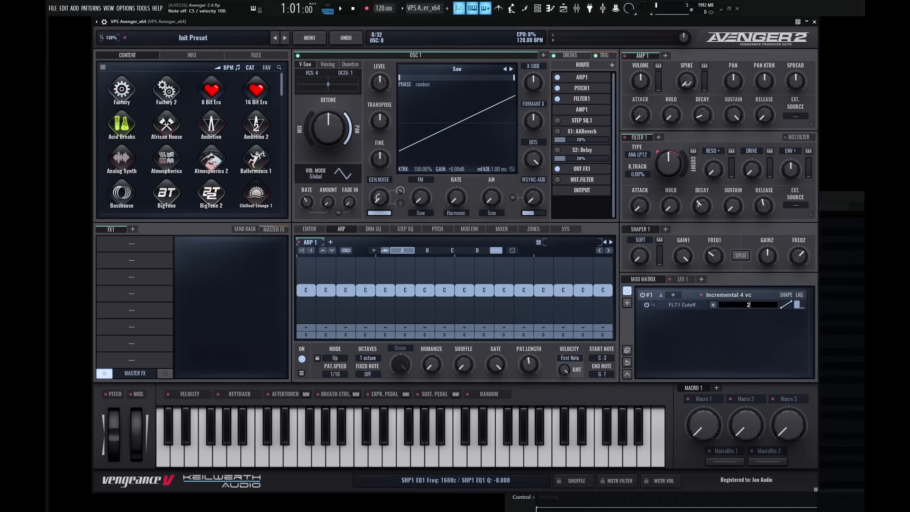
pyautogui.press('Return')
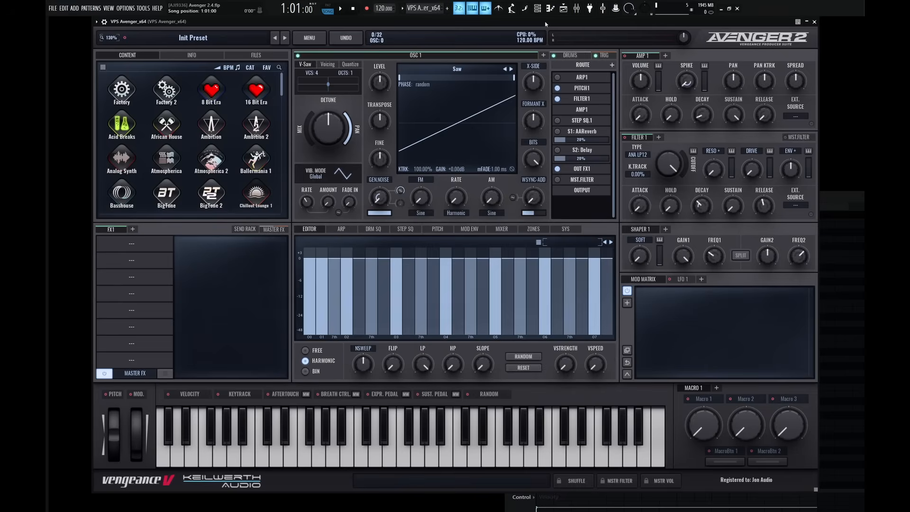
# Browse the available skins in the system settings and activate the Legacy skin.
pyautogui.click(566, 229)
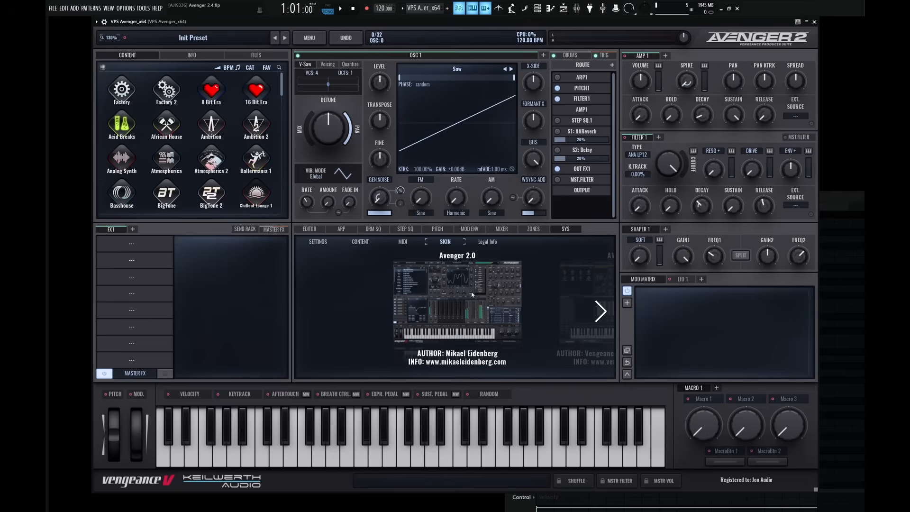
pyautogui.click(602, 312)
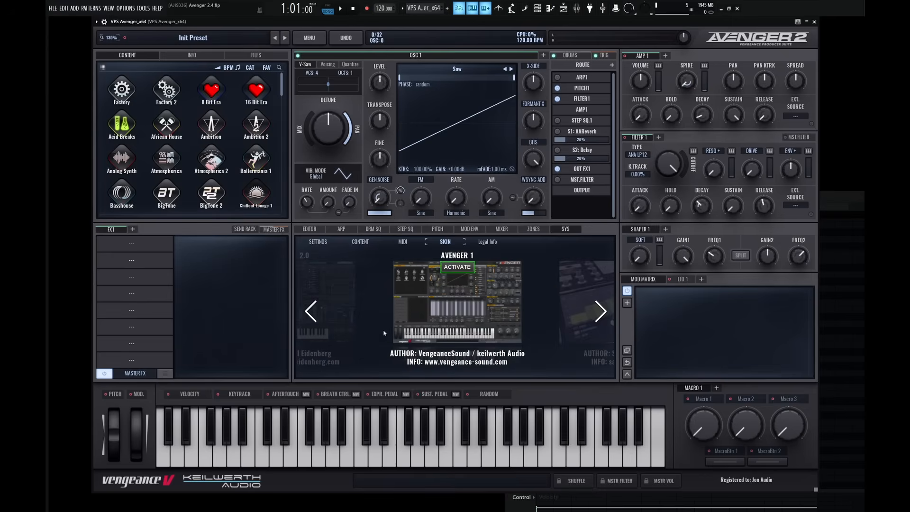
pyautogui.click(601, 312)
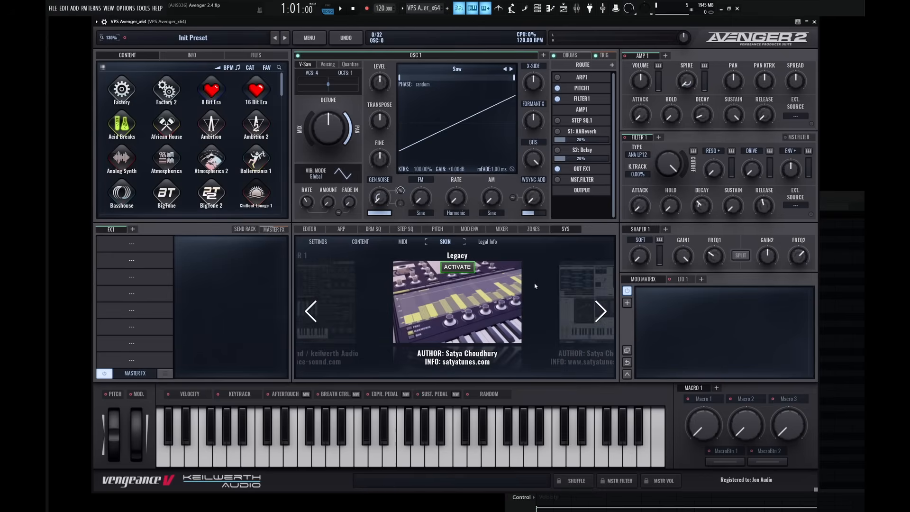
pyautogui.click(462, 271)
pyautogui.click(380, 285)
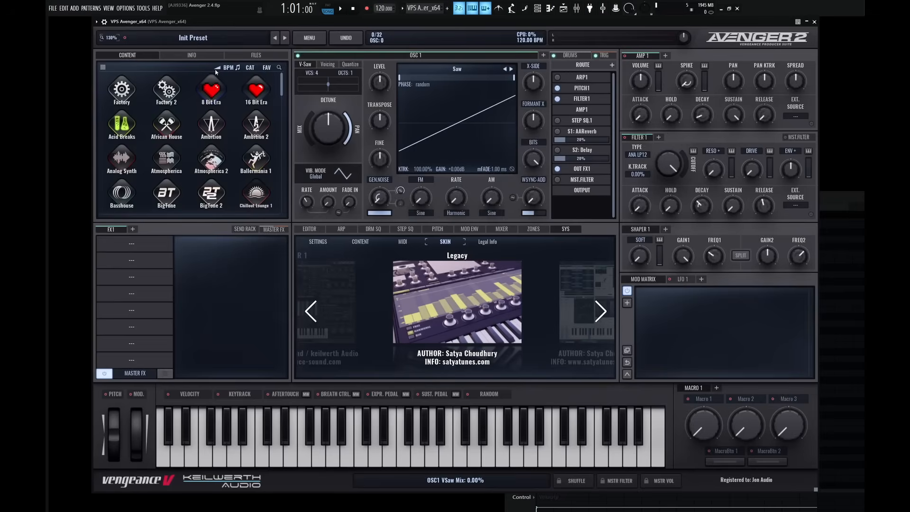
# Refresh the plugin window through its wrapper settings to load the Legacy skin, and hide the wrapper settings again.
pyautogui.click(104, 21)
pyautogui.click(103, 37)
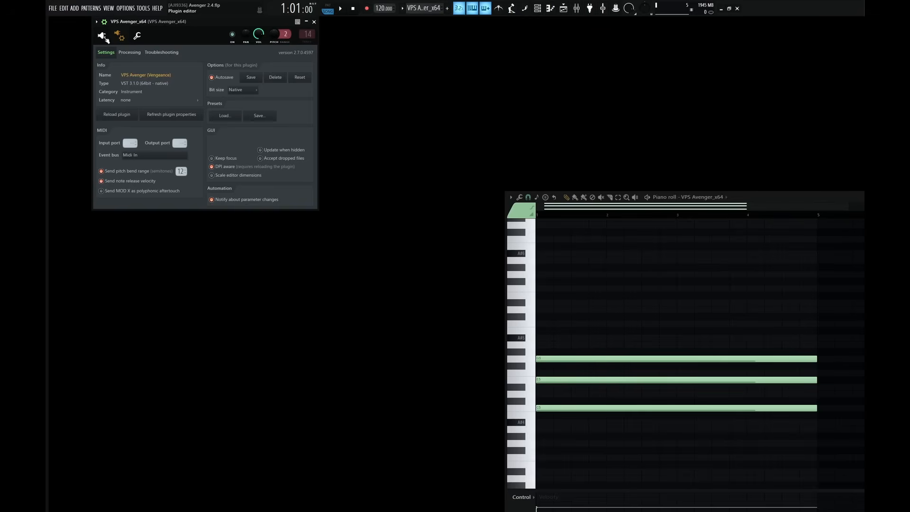
pyautogui.click(105, 37)
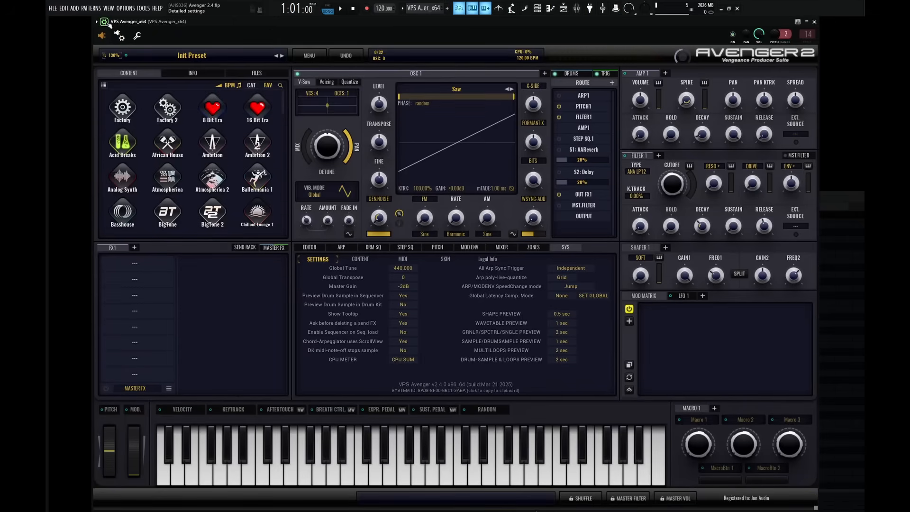
pyautogui.click(105, 21)
# Show the oscillator's harmonic editor and lower Filter 1's cutoff.
pyautogui.click(322, 230)
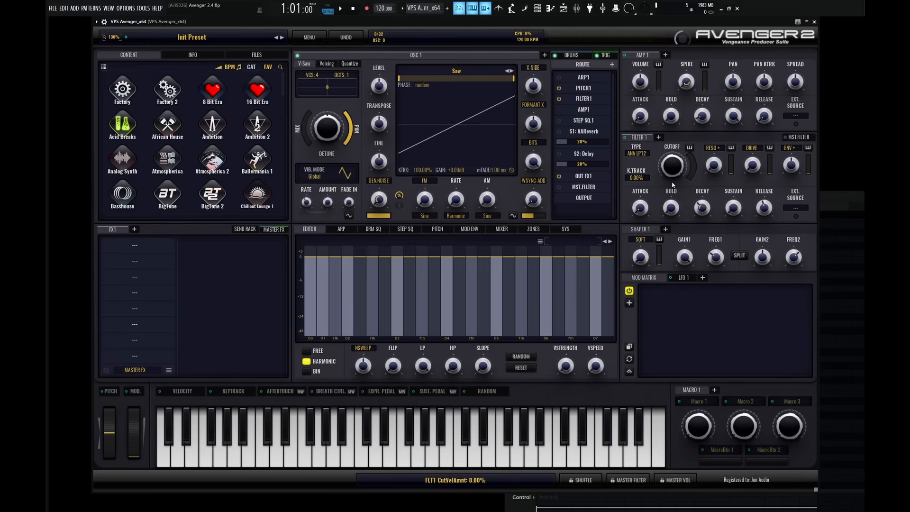
pyautogui.moveTo(670, 138); pyautogui.dragTo(673, 182)
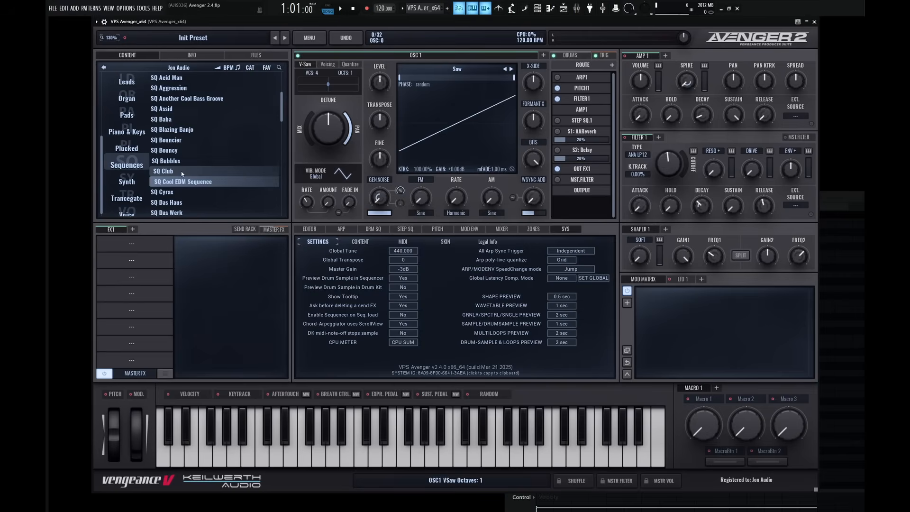
# Update the preview of the SQ Cool EDM Sequence preset using the left zone only.
pyautogui.click(186, 183)
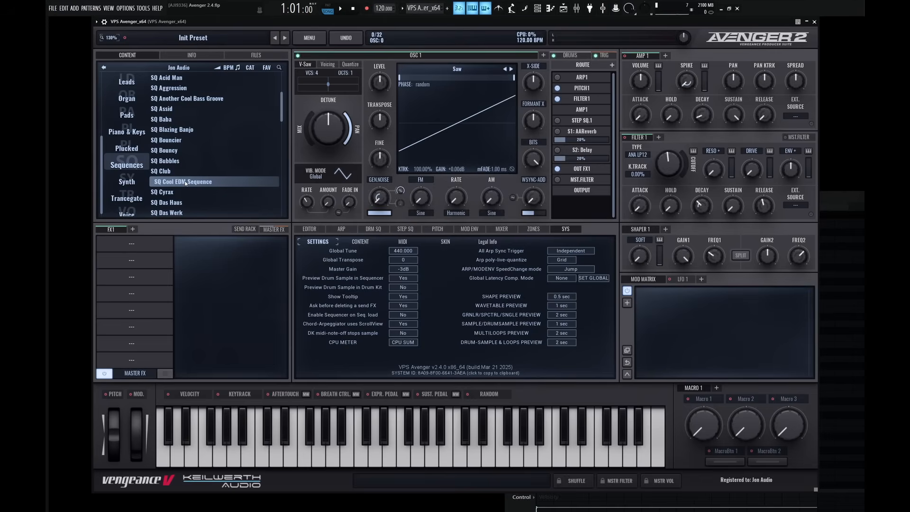
pyautogui.rightClick(187, 183)
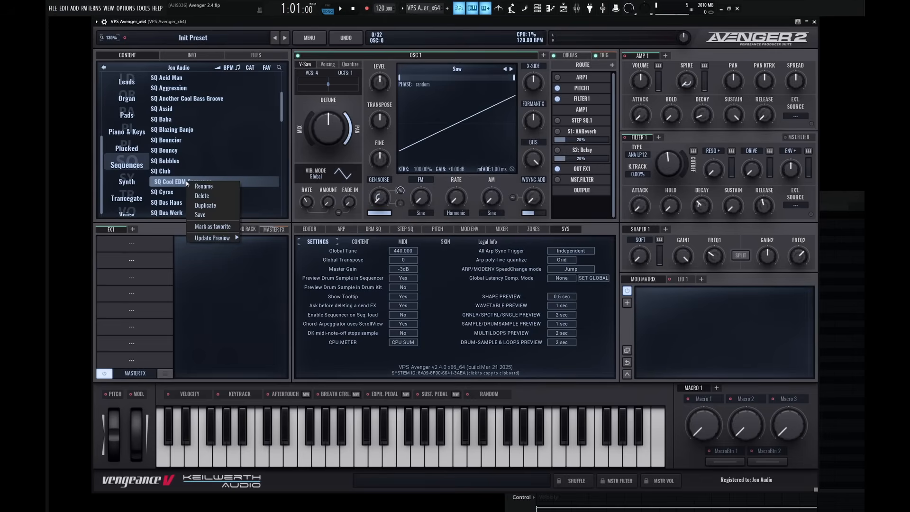
pyautogui.moveTo(206, 242)
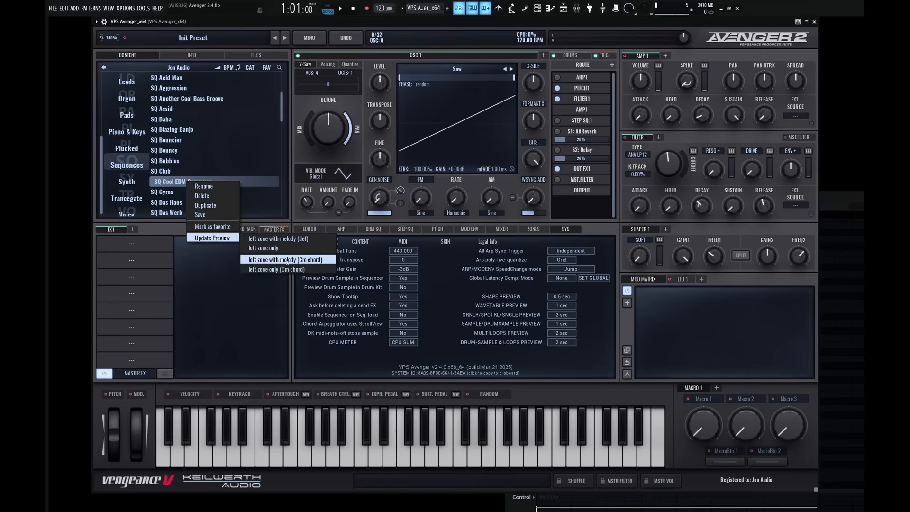
pyautogui.click(278, 248)
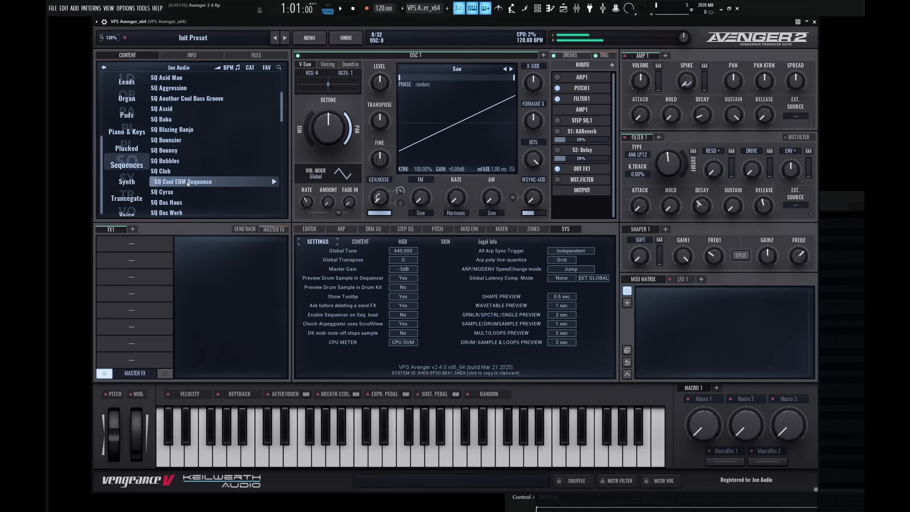
# Update the preview of the SQ Cool EDM Sequence preset using the default left zone with melody option.
pyautogui.rightClick(237, 181)
pyautogui.moveTo(267, 240)
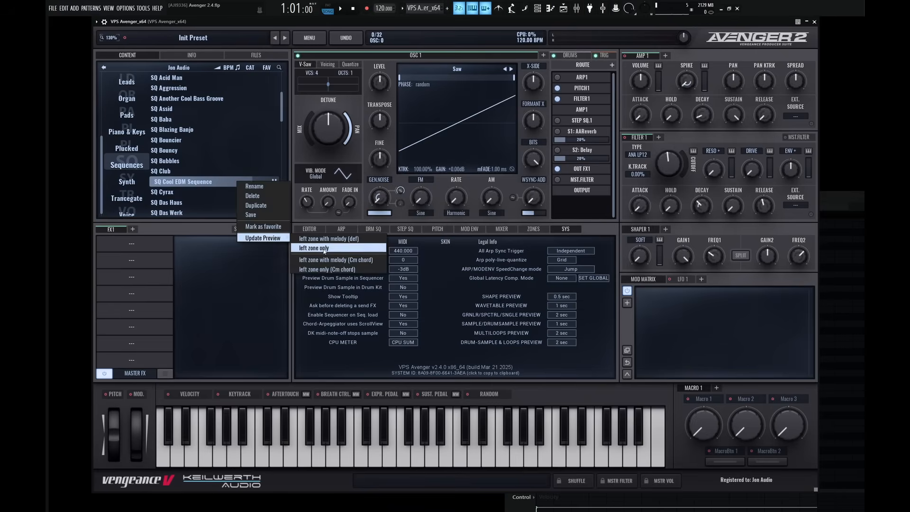
pyautogui.click(354, 239)
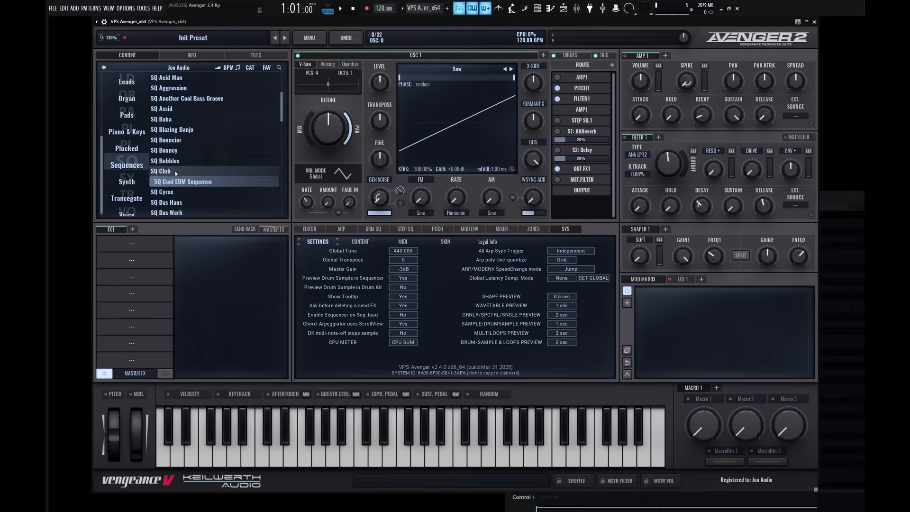
# Show the Leads presets and examine the preview update options for LD Funky Tone without applying one.
pyautogui.click(126, 81)
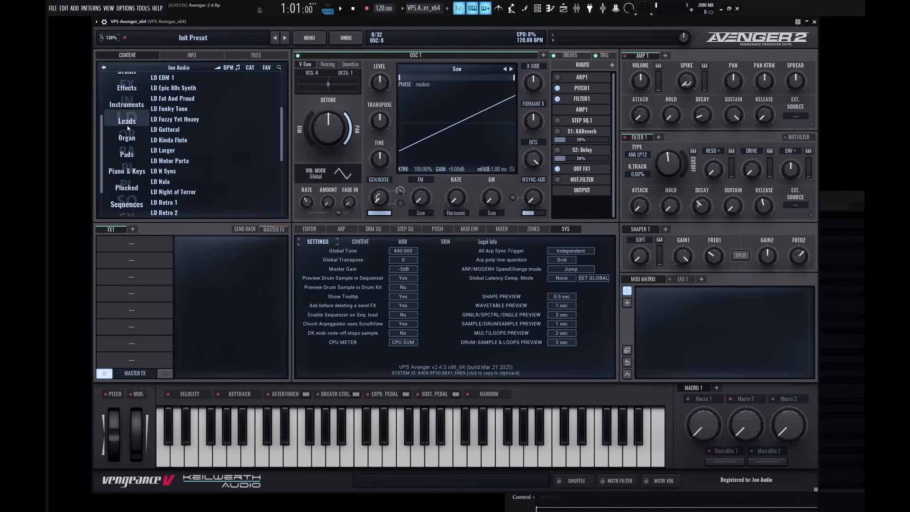
pyautogui.click(177, 110)
pyautogui.rightClick(184, 109)
pyautogui.moveTo(214, 167)
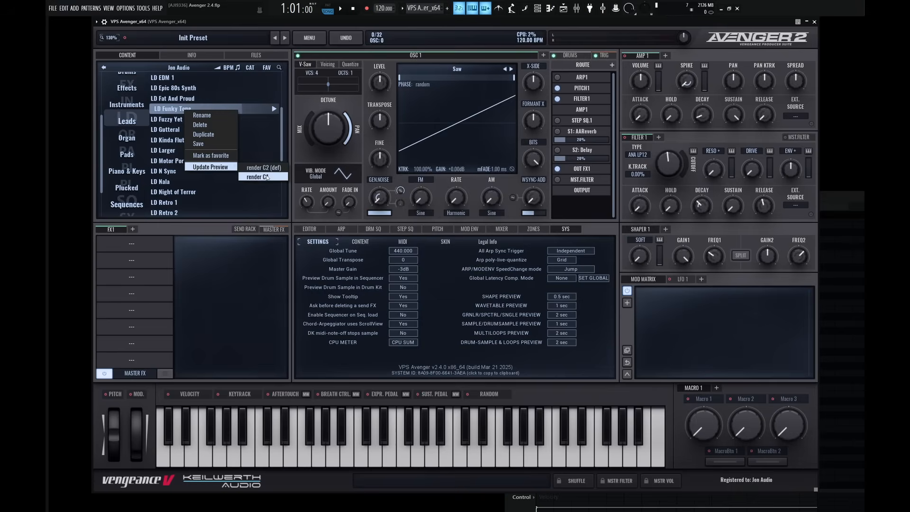
pyautogui.click(166, 164)
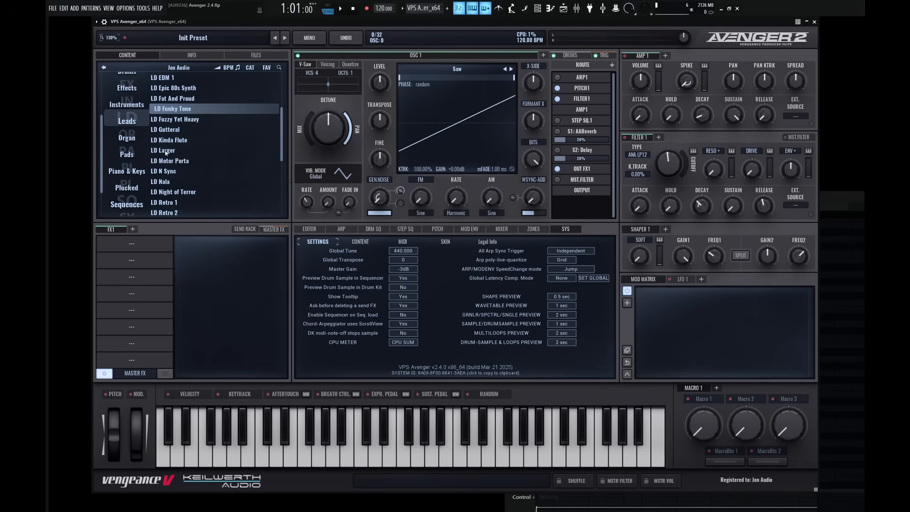
# Play the preview of the LD Larger preset and examine its preview update options without applying one.
pyautogui.click(169, 150)
pyautogui.rightClick(170, 151)
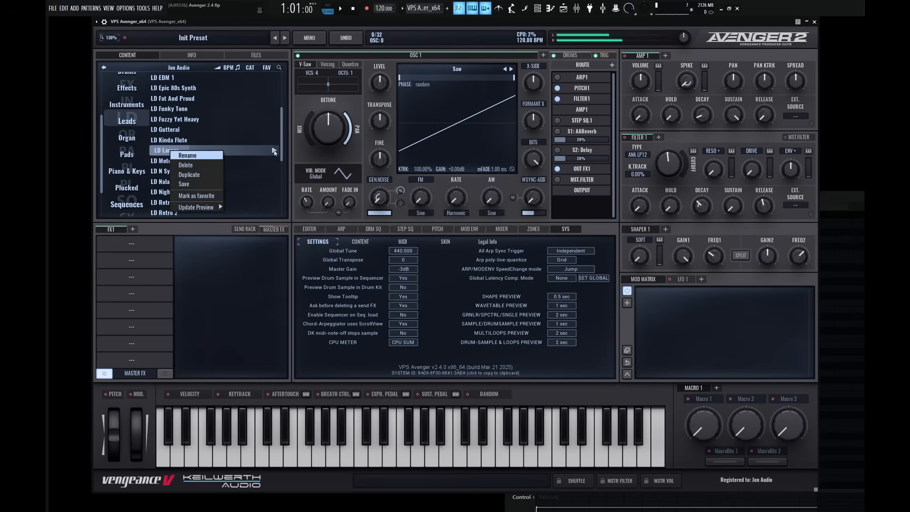
pyautogui.click(274, 152)
pyautogui.rightClick(183, 151)
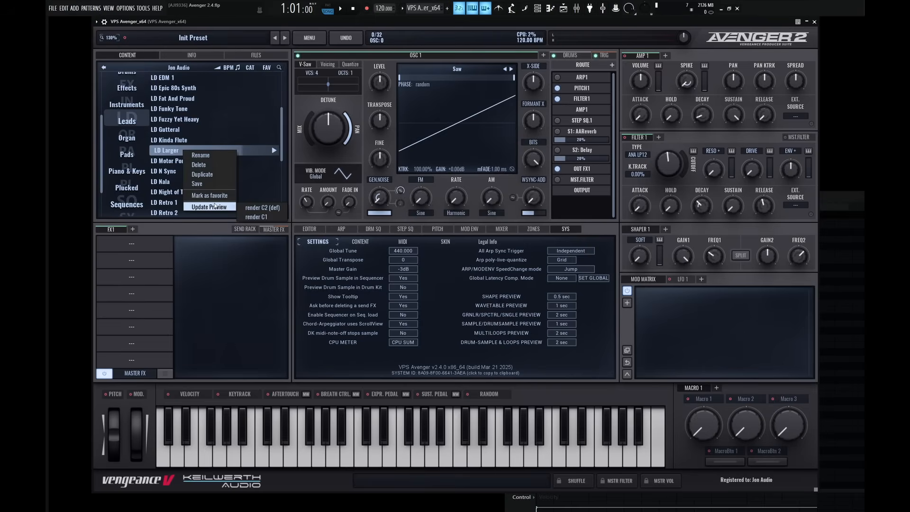
pyautogui.moveTo(218, 206)
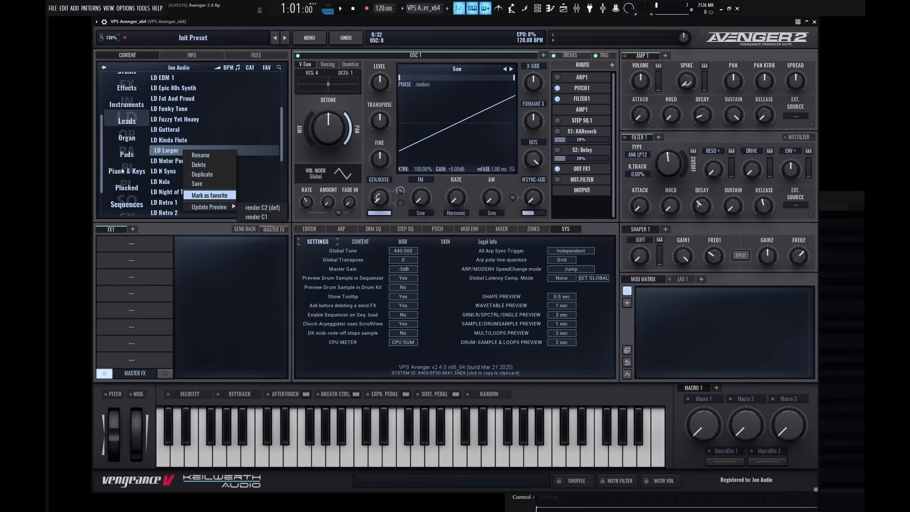
pyautogui.click(241, 149)
# Return to the Sequences presets and update the preview of SQ Kinda Groovy using the left zone only.
pyautogui.scroll(-2, 237, 151)
pyautogui.scroll(-2, 129, 173)
pyautogui.click(128, 168)
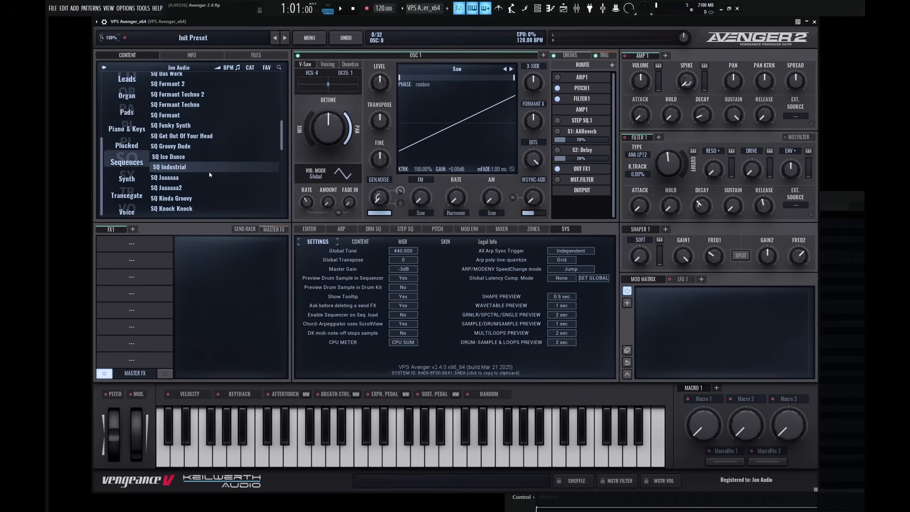
pyautogui.click(199, 198)
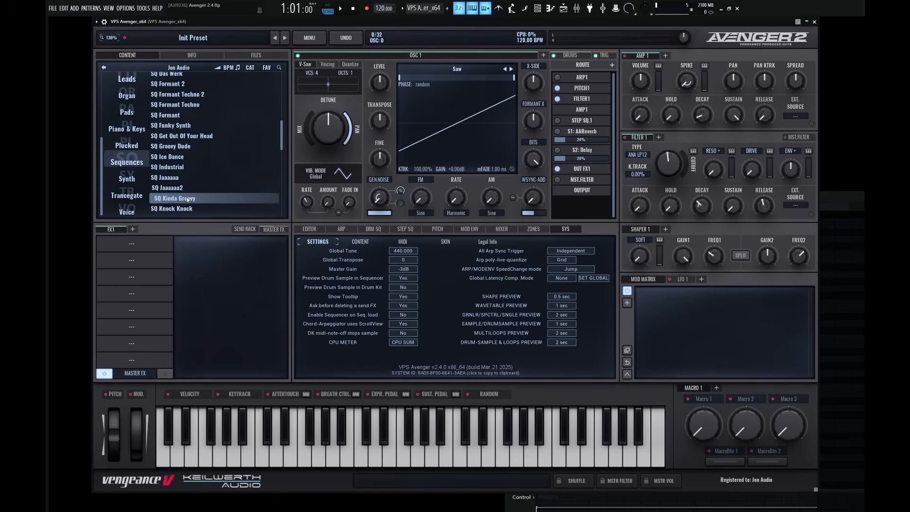
pyautogui.rightClick(182, 201)
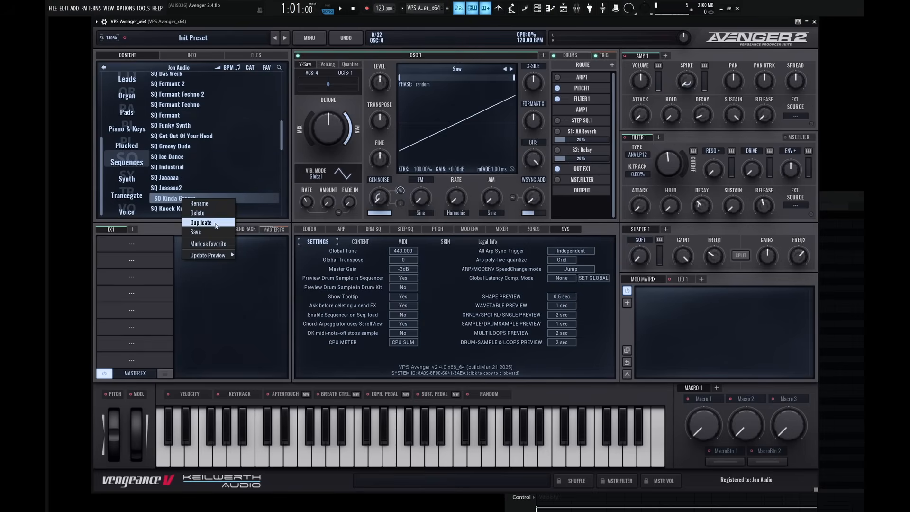
pyautogui.moveTo(214, 254)
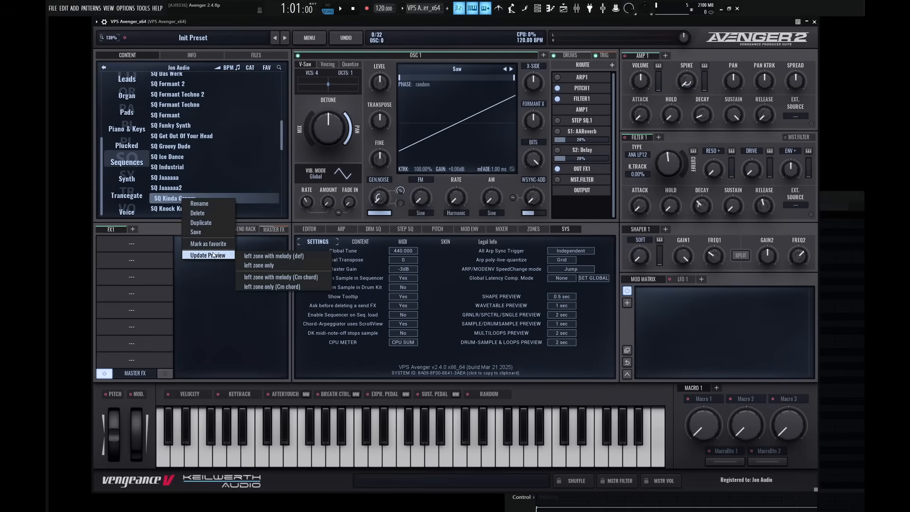
pyautogui.click(273, 270)
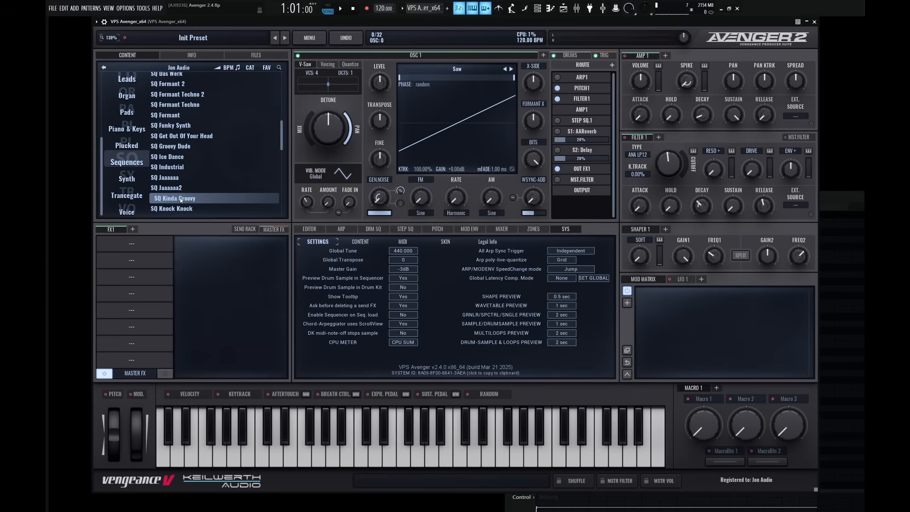
# Update the preview of SQ Kinda Groovy using the default left zone with melody option.
pyautogui.rightClick(180, 198)
pyautogui.moveTo(213, 257)
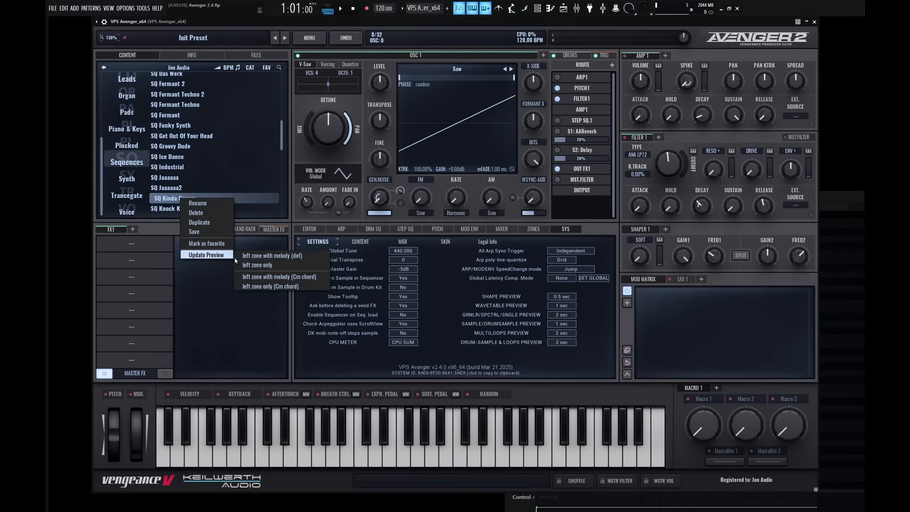
pyautogui.click(298, 257)
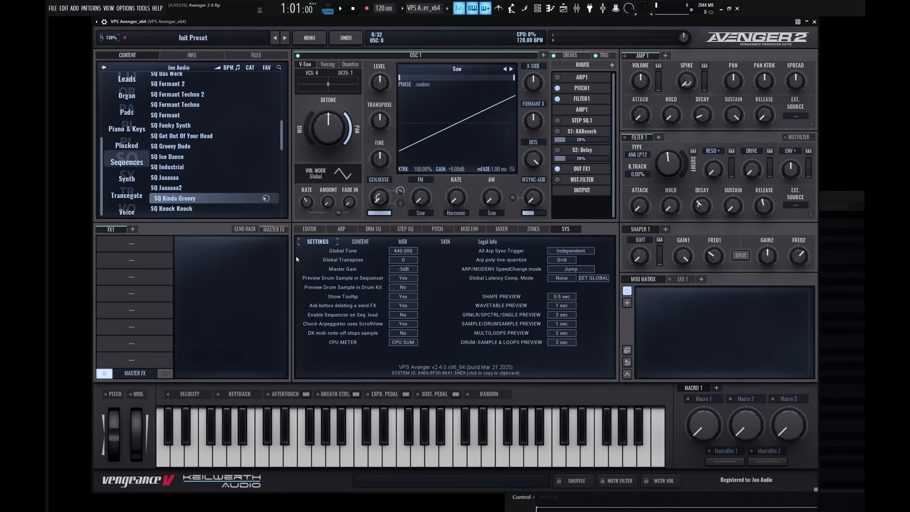
# Update the preview of SQ Kinda Groovy using the left zone only with a Cm chord.
pyautogui.rightClick(173, 200)
pyautogui.moveTo(199, 256)
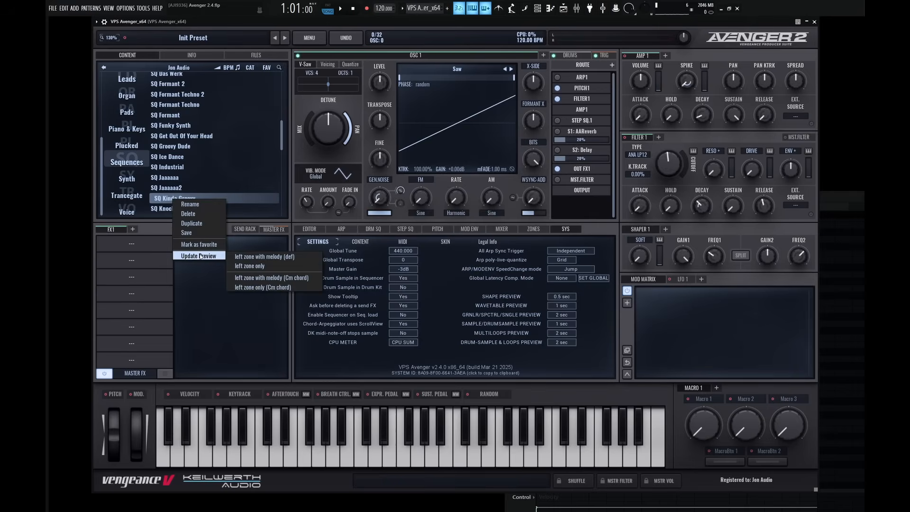
pyautogui.click(282, 288)
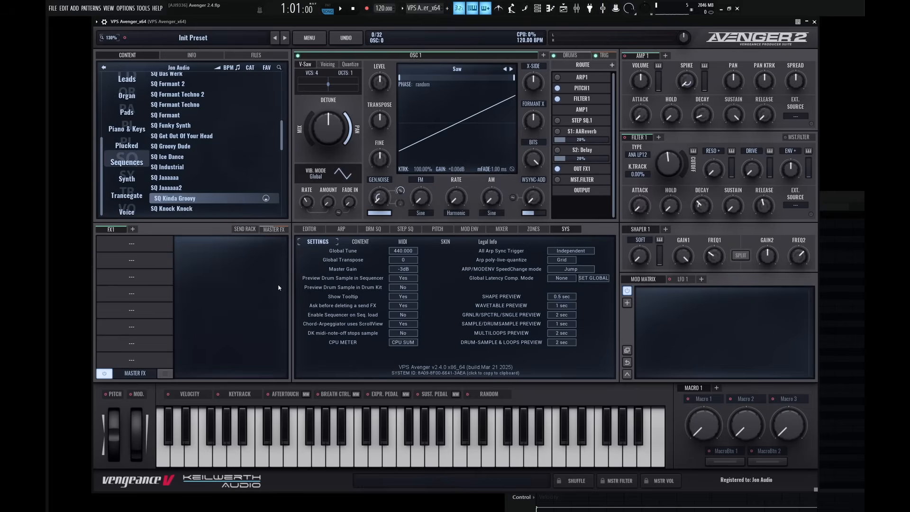
# Load the SQ Kinda Groovy preset and play a C note to hear its sequence.
pyautogui.click(188, 200)
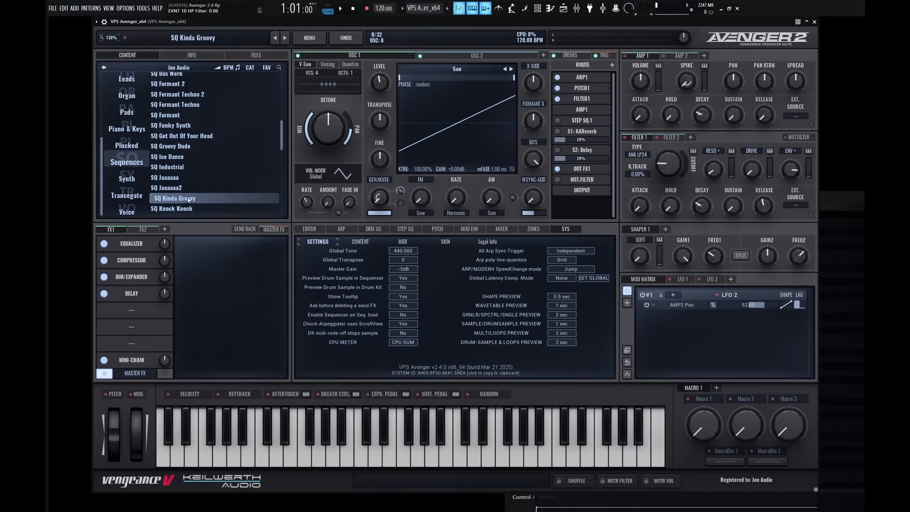
pyautogui.press('z')
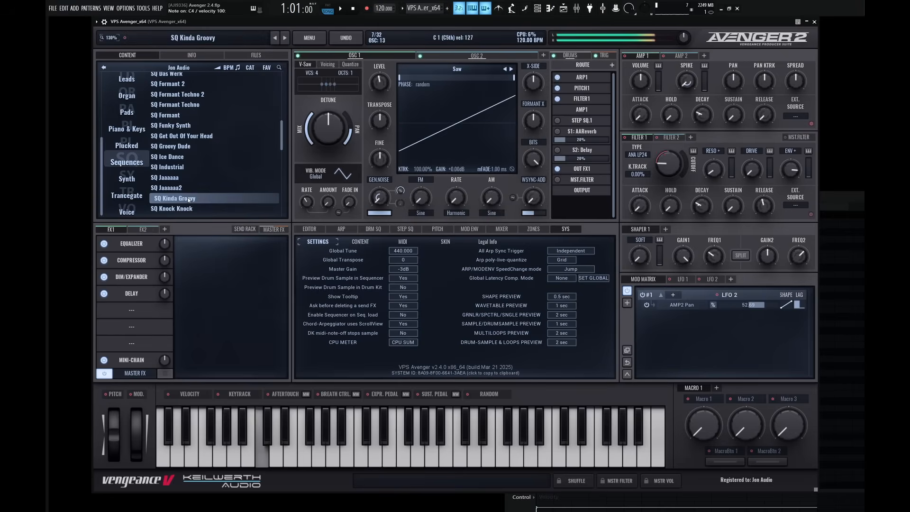